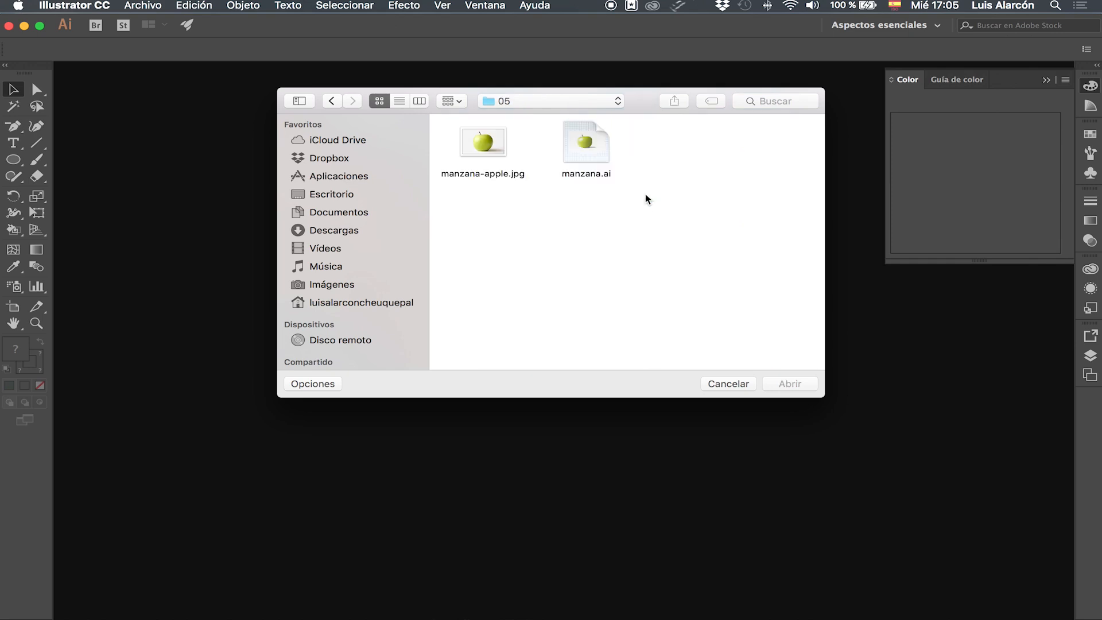
Open the manzana.ai file from the 05 folder.
drag(668, 214, 591, 141)
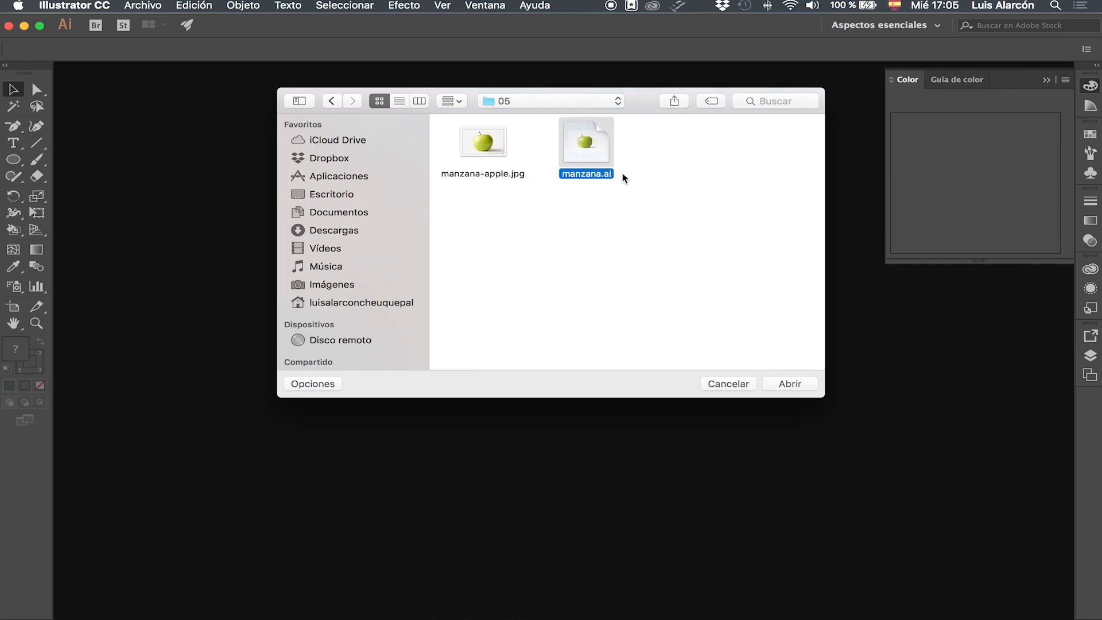
click(793, 385)
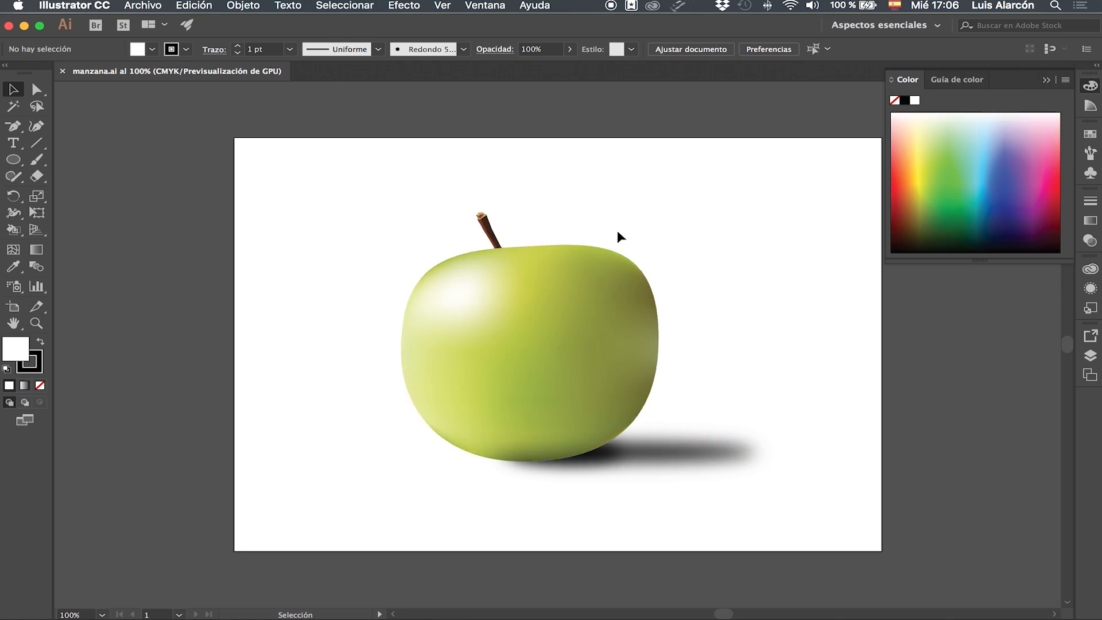
Create a new A4 landscape document of 297 × 210 mm in CMYK.
click(162, 7)
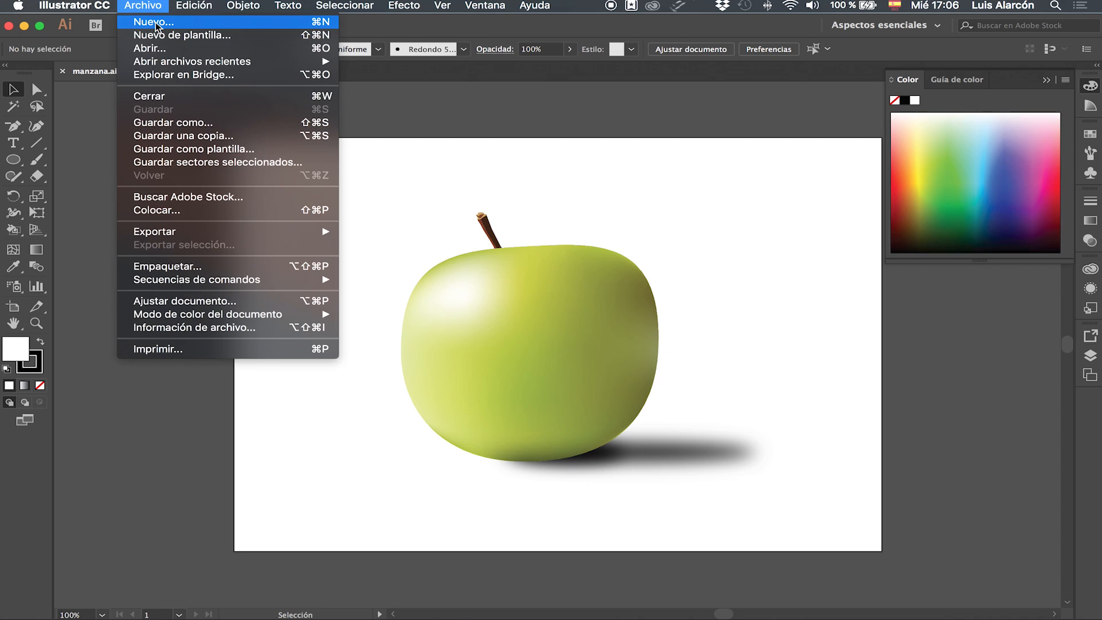
click(138, 17)
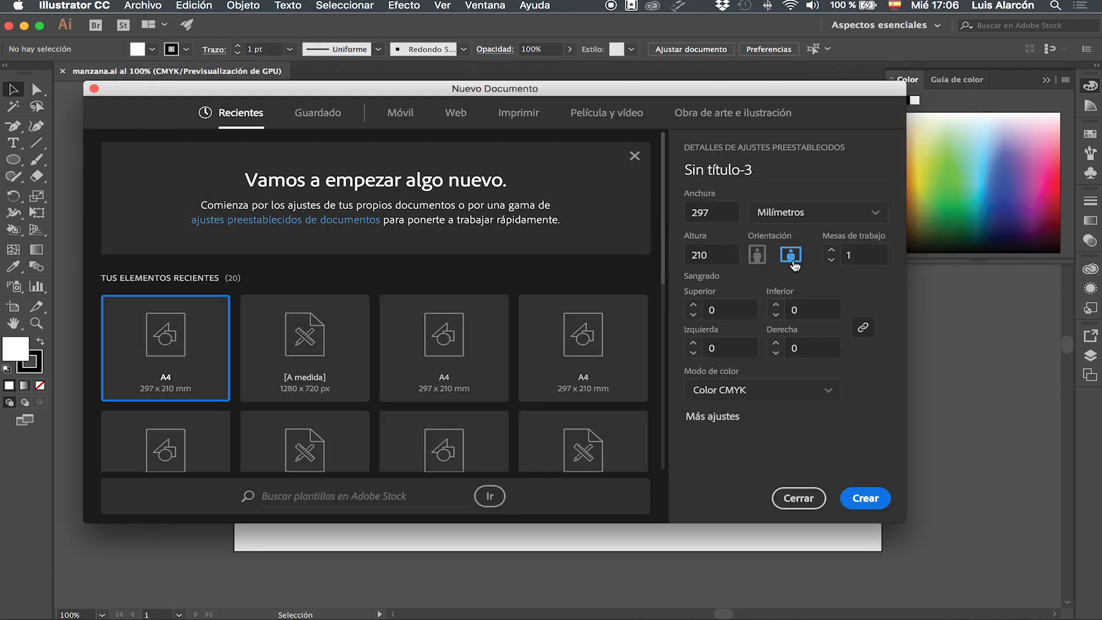
click(870, 498)
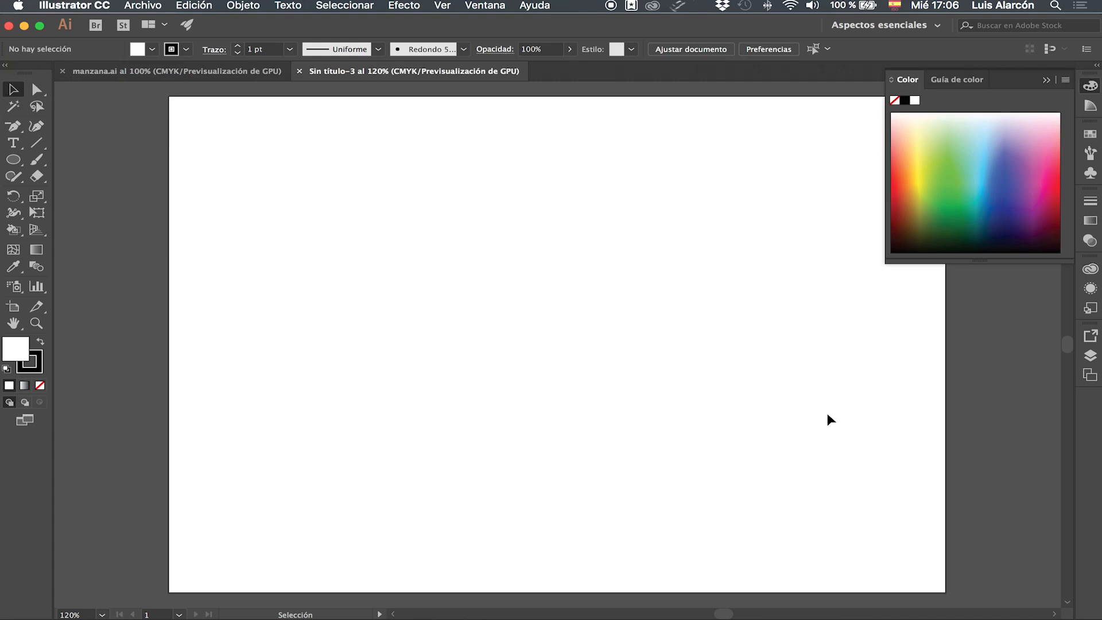
Place manzana-apple.jpg into the new document, drawing it large across the artboard and repositioning it.
scroll(828, 412, right, 3)
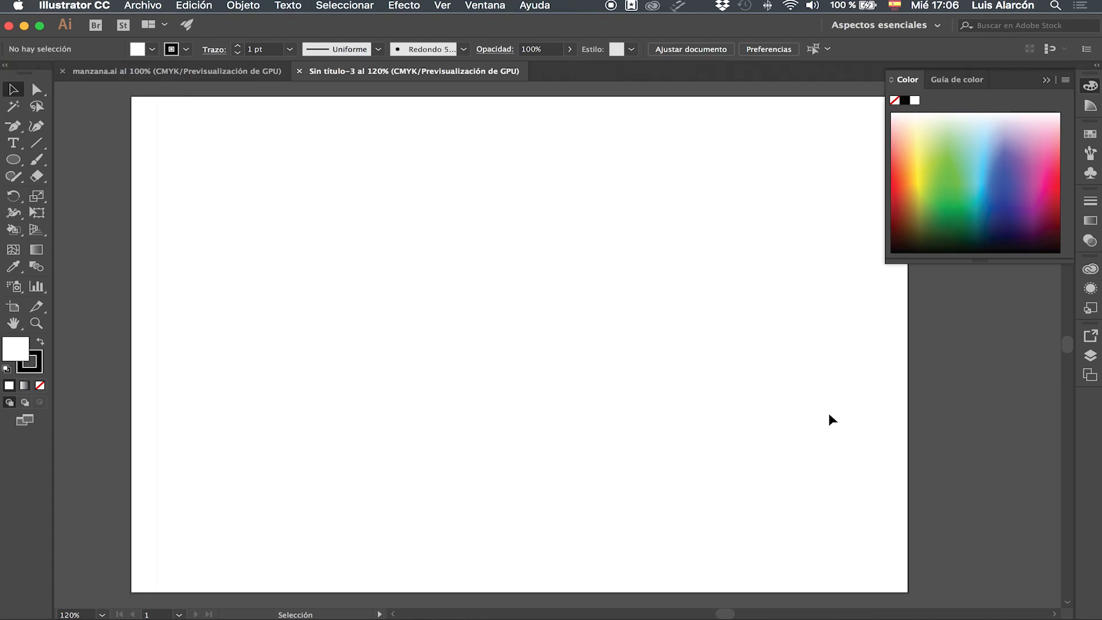
click(127, 4)
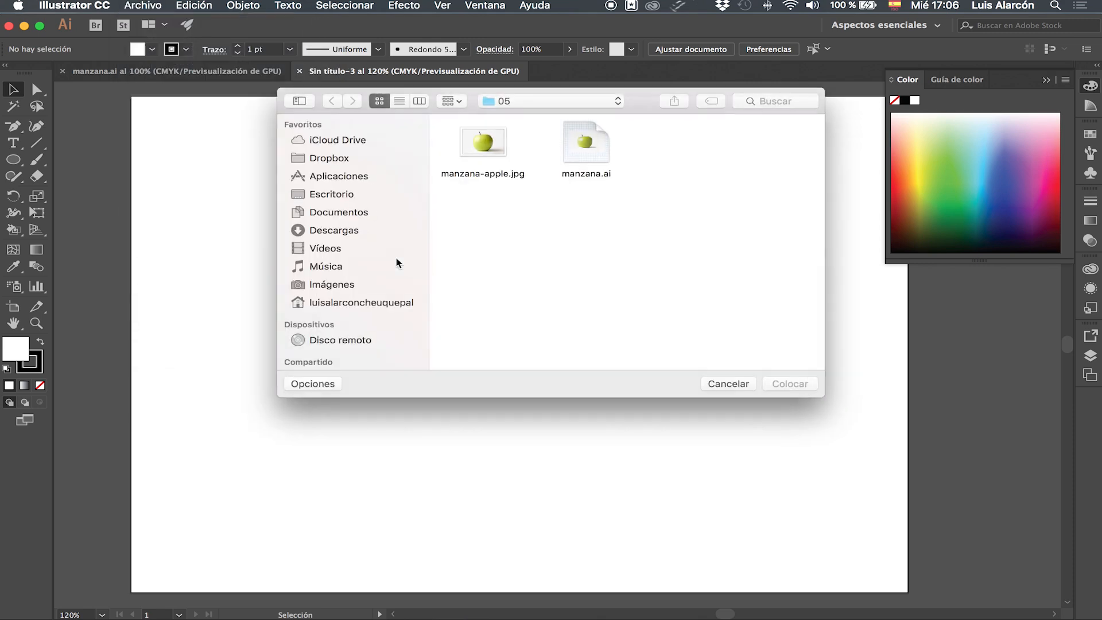
click(491, 147)
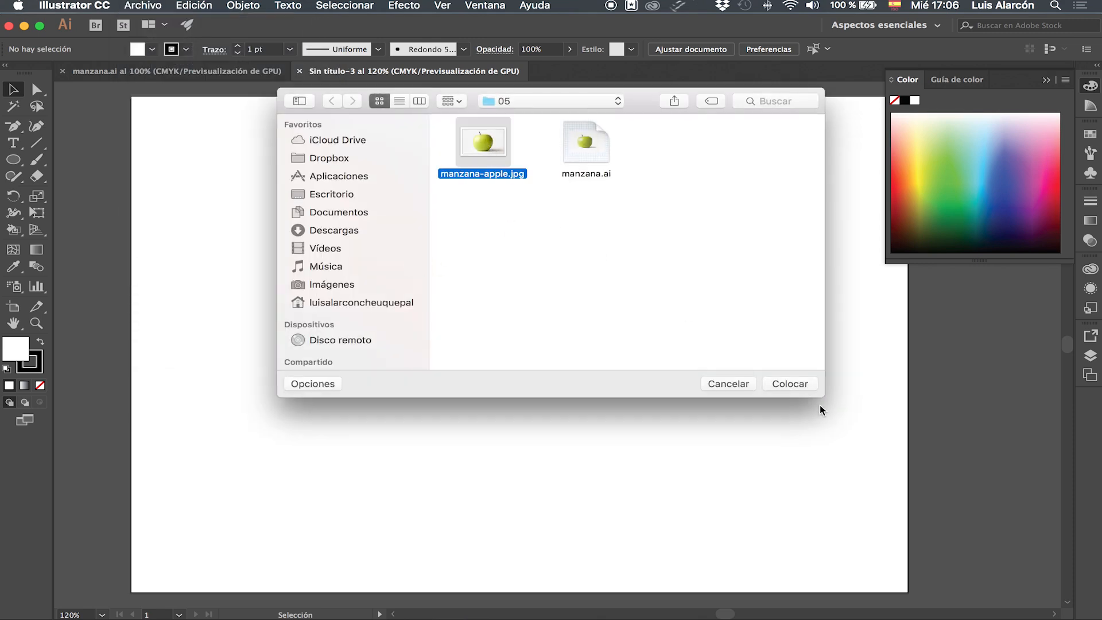
click(790, 383)
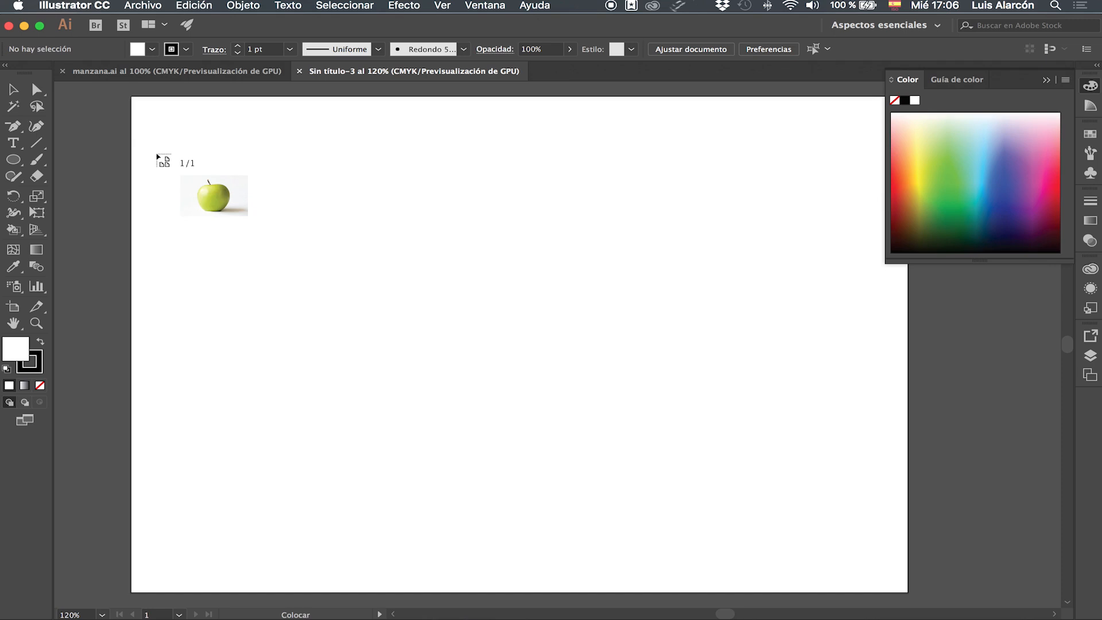
drag(267, 273, 780, 523)
drag(588, 347, 521, 372)
Open the Layers panel and lock Capa 1 holding the photo.
click(1089, 355)
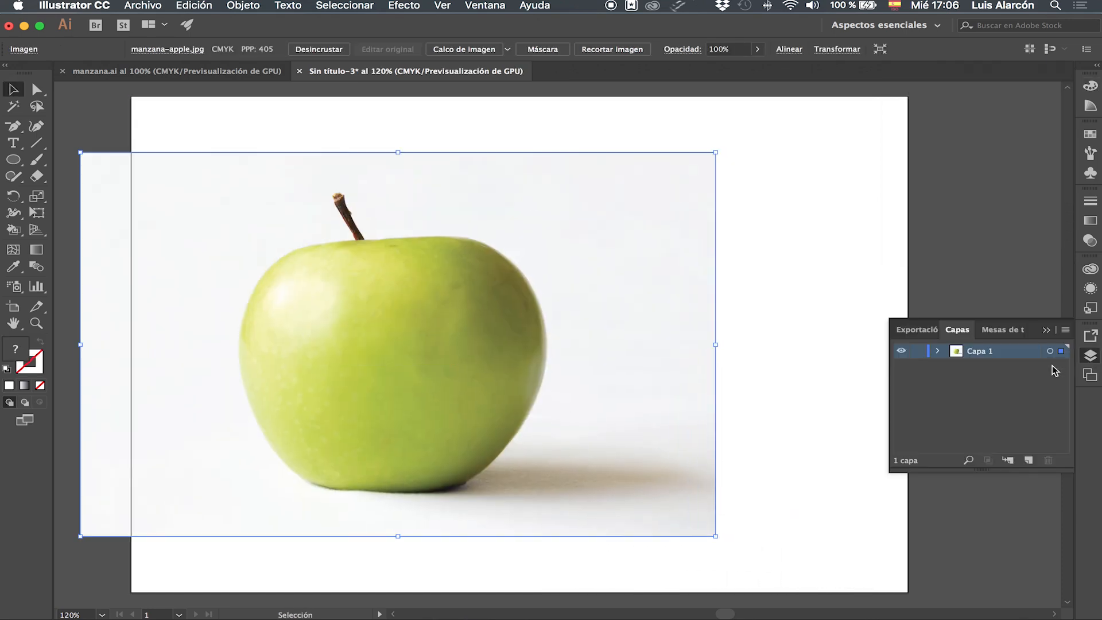
click(918, 352)
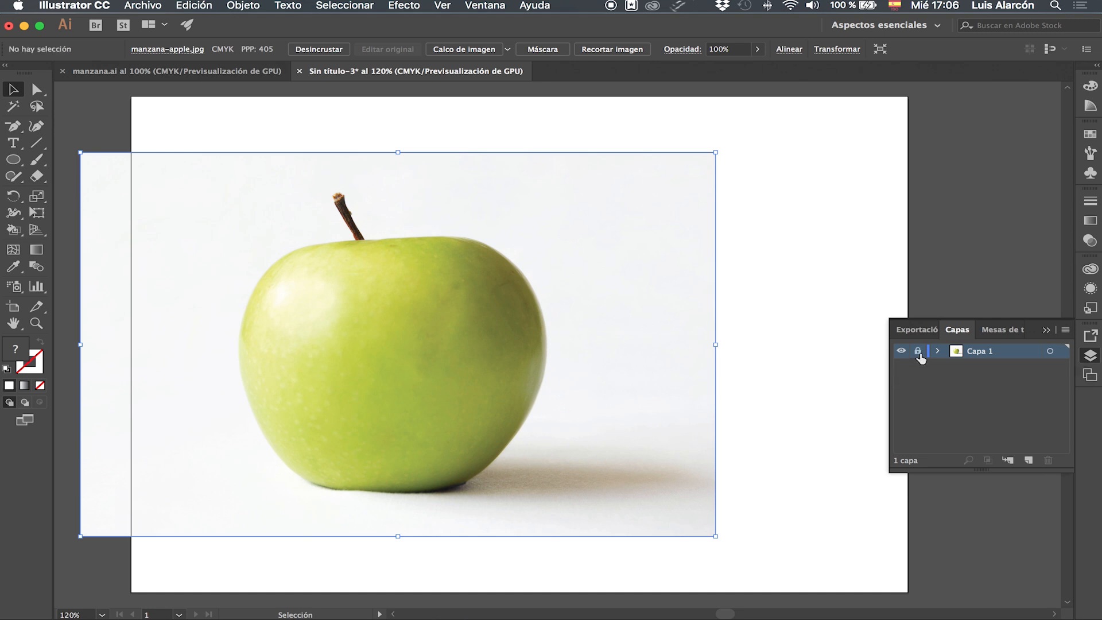
Create a new layer above the photo and rename it dibujo.
click(1028, 461)
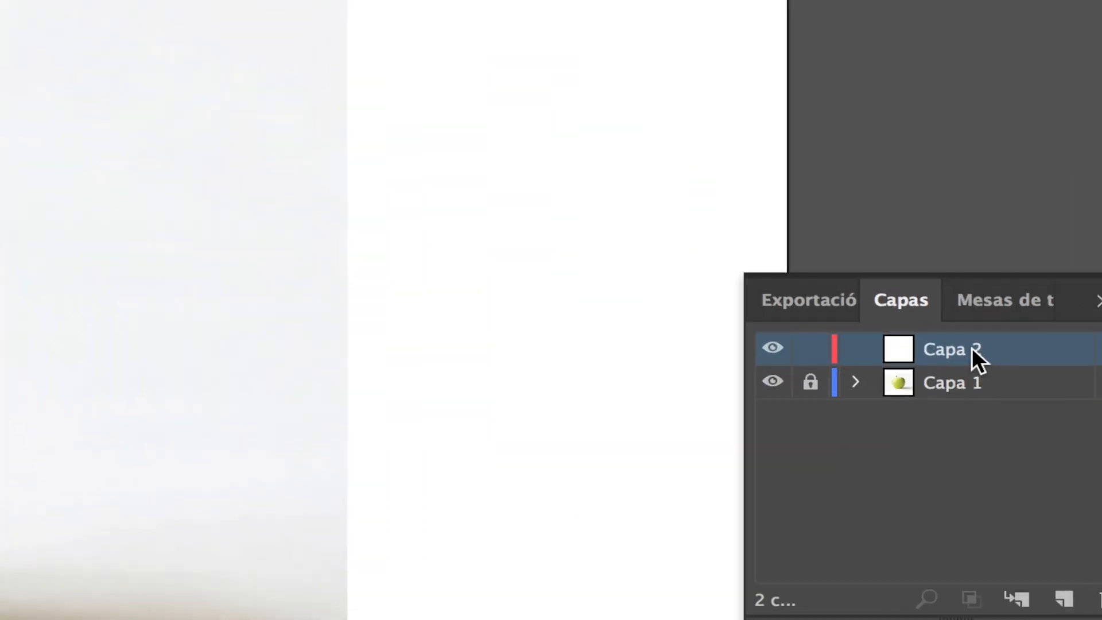
double_click(987, 350)
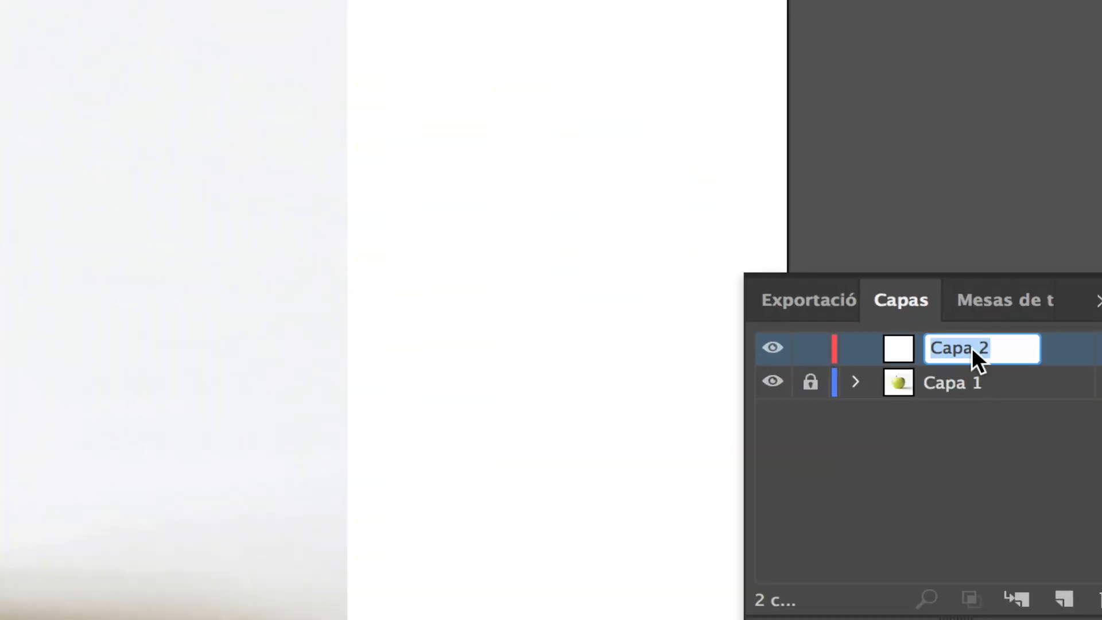
text(dibujo)
key(Return)
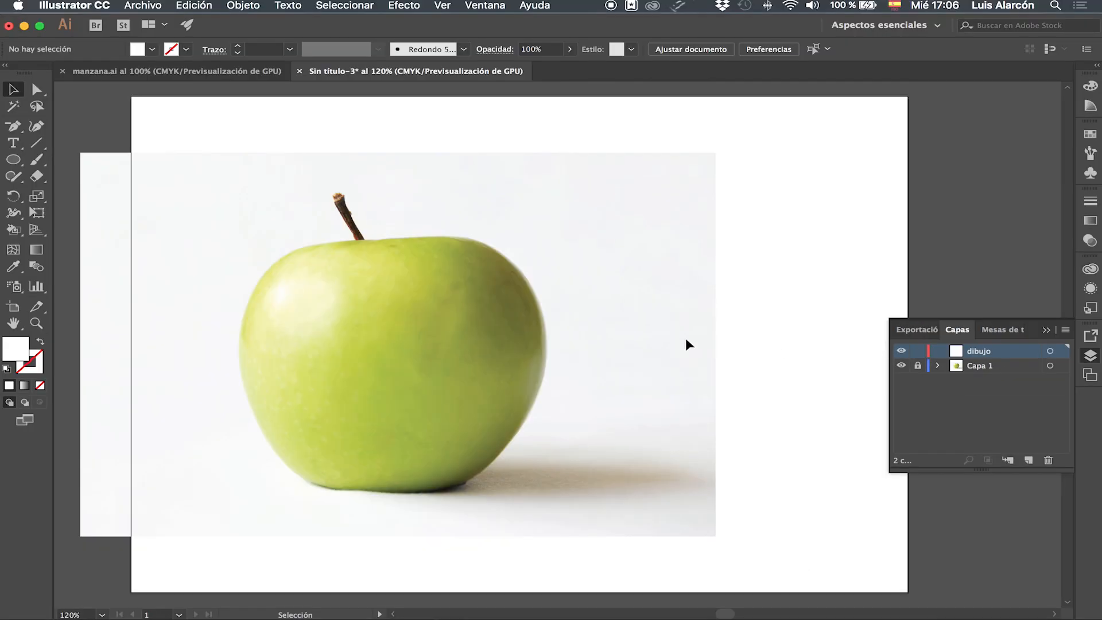
Choose the Ellipse tool with a black stroke and no fill, and draw an ellipse over the apple body.
click(13, 159)
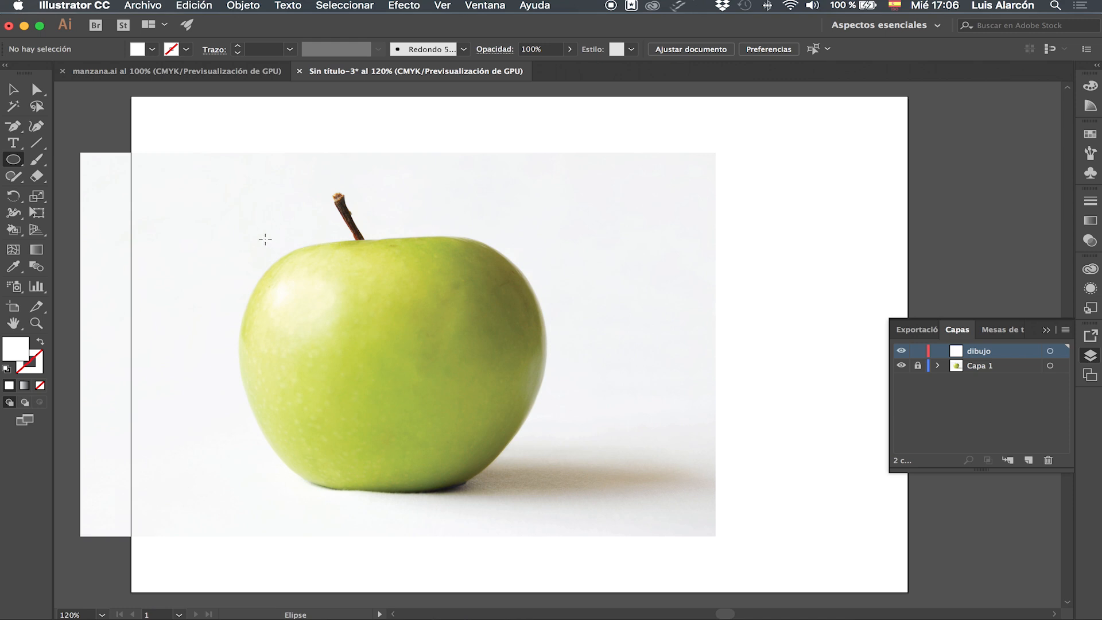
click(186, 49)
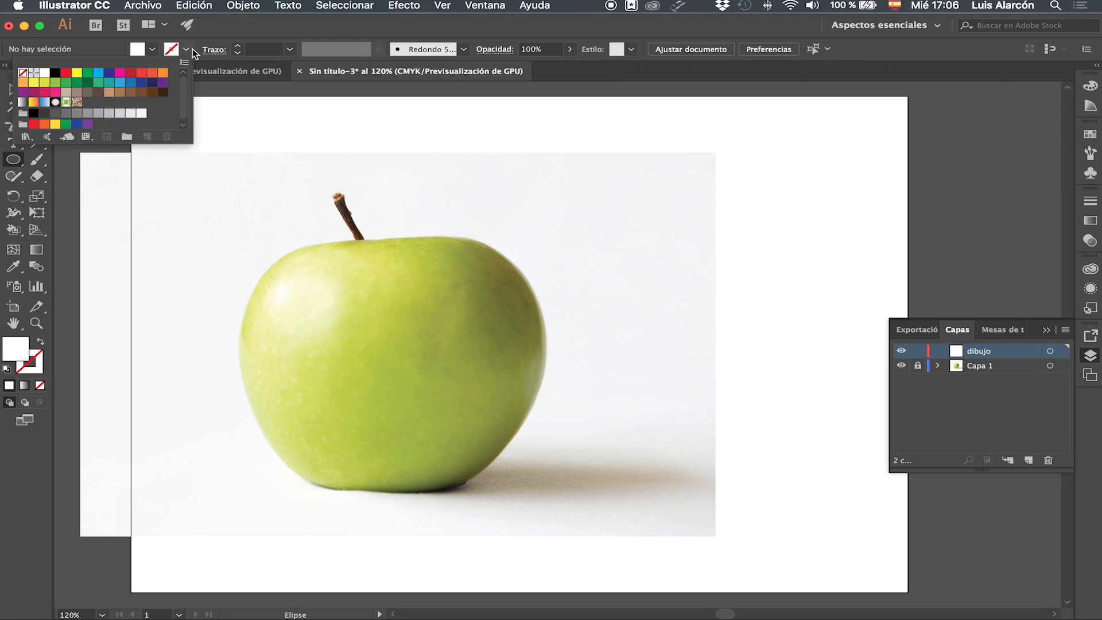
click(56, 72)
click(153, 50)
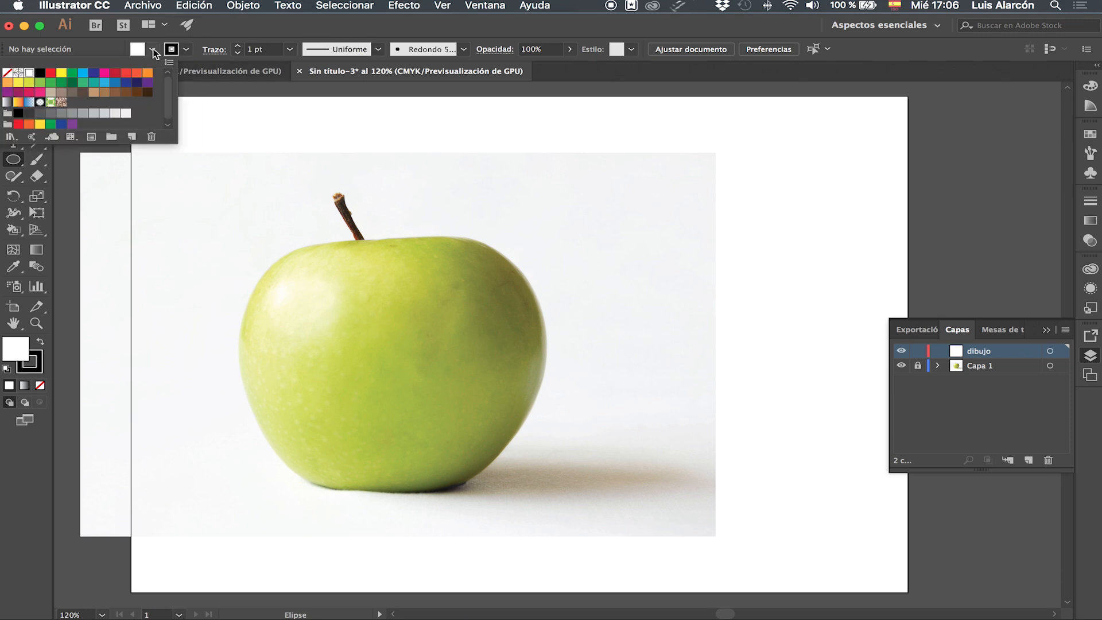
click(6, 72)
click(232, 31)
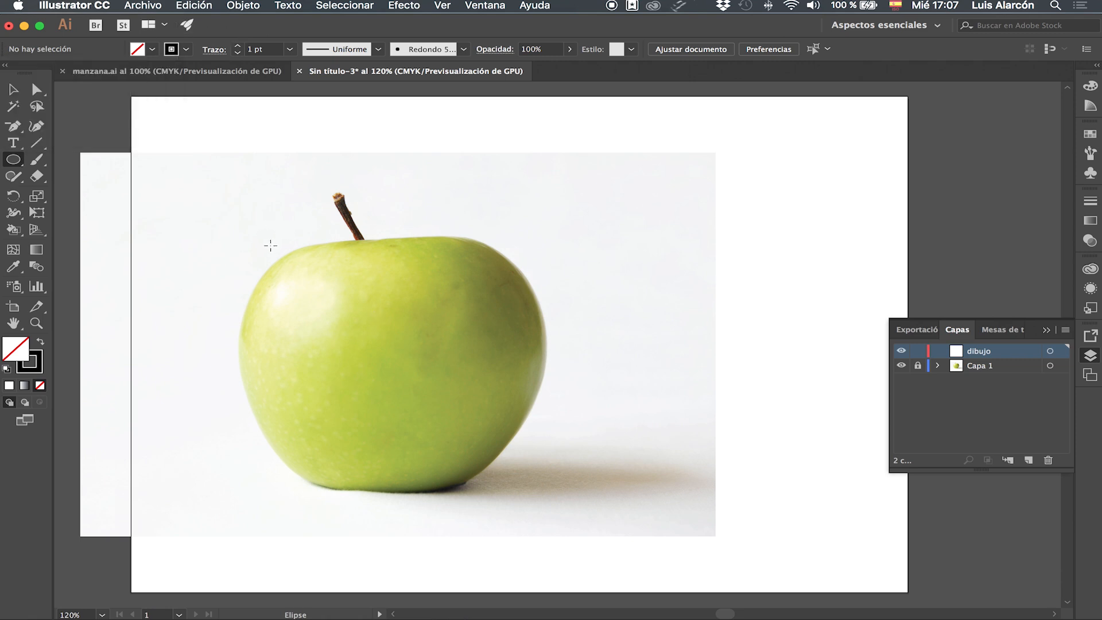
drag(259, 244, 547, 491)
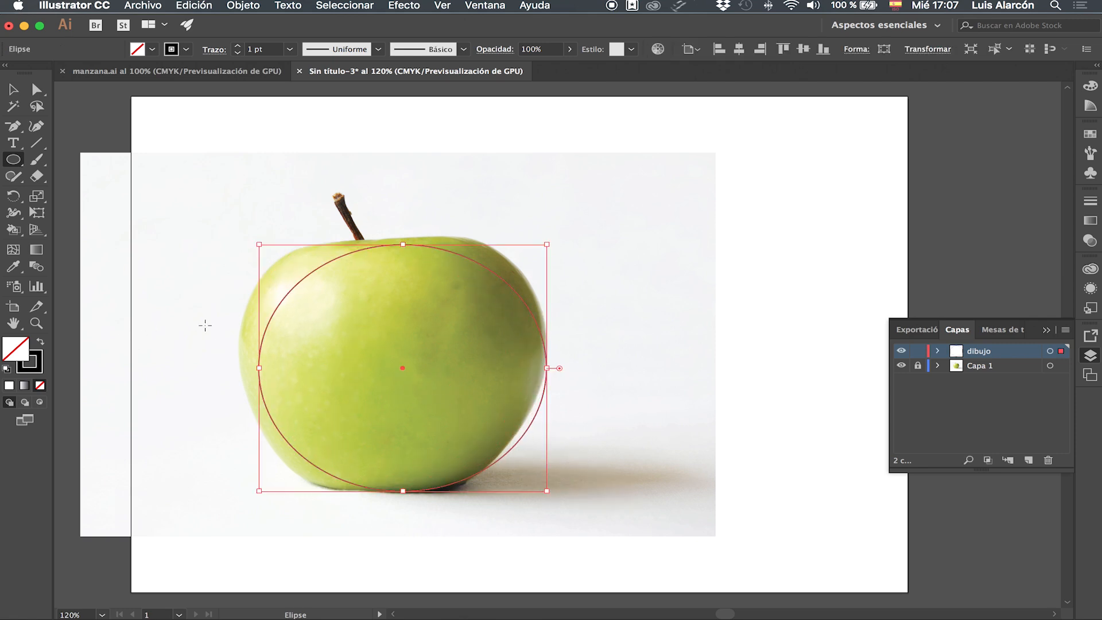
Reshape the ellipse with Direct Selection, moving its left, top and right anchors and handles toward the apple's outline.
click(36, 89)
drag(259, 367, 238, 361)
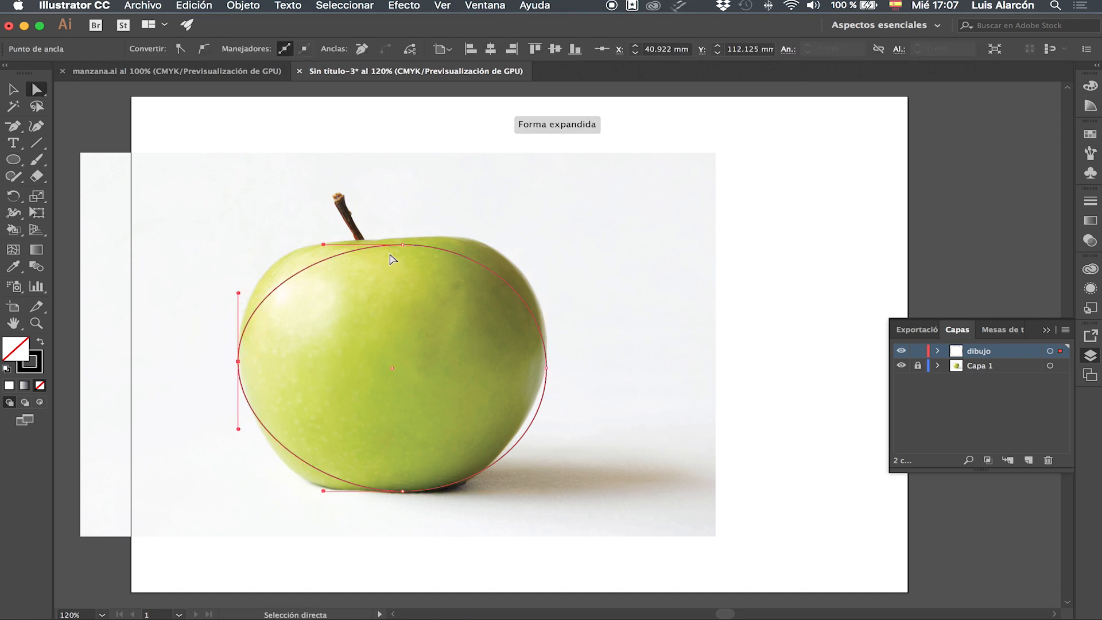
drag(402, 245, 367, 240)
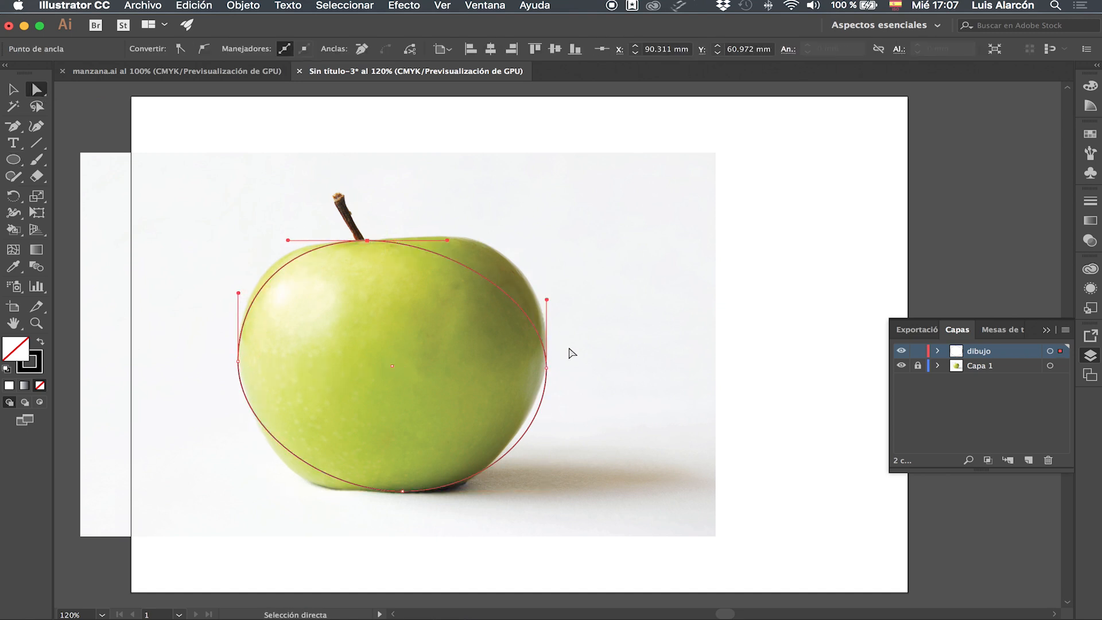
drag(546, 368, 546, 338)
drag(546, 265, 513, 213)
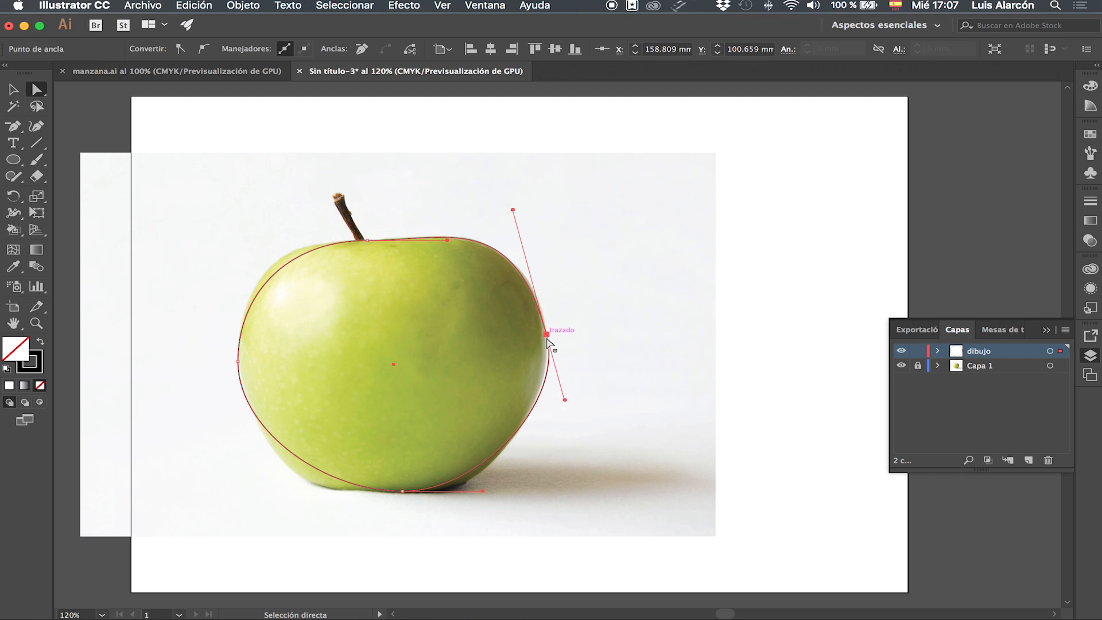
Refine the handles of the right, bottom and top anchors so the path follows the apple's contour.
key(super+plus)
mouse_move(556, 347)
mouse_down()
mouse_move(563, 355)
mouse_move(551, 339)
mouse_up()
drag(512, 182, 511, 187)
drag(377, 540, 363, 539)
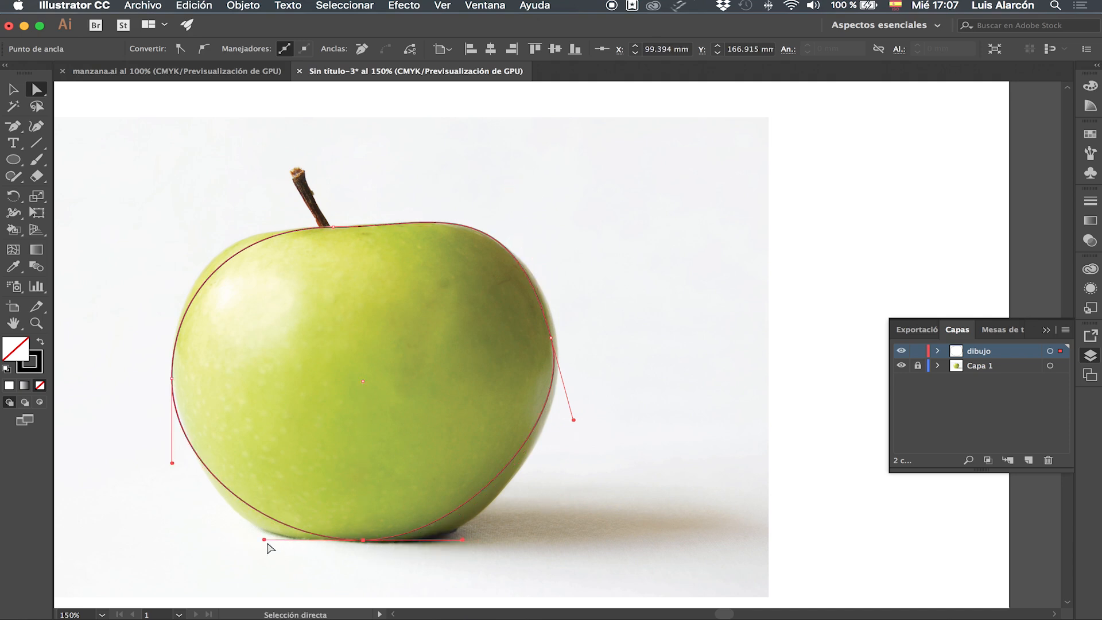
drag(263, 540, 254, 540)
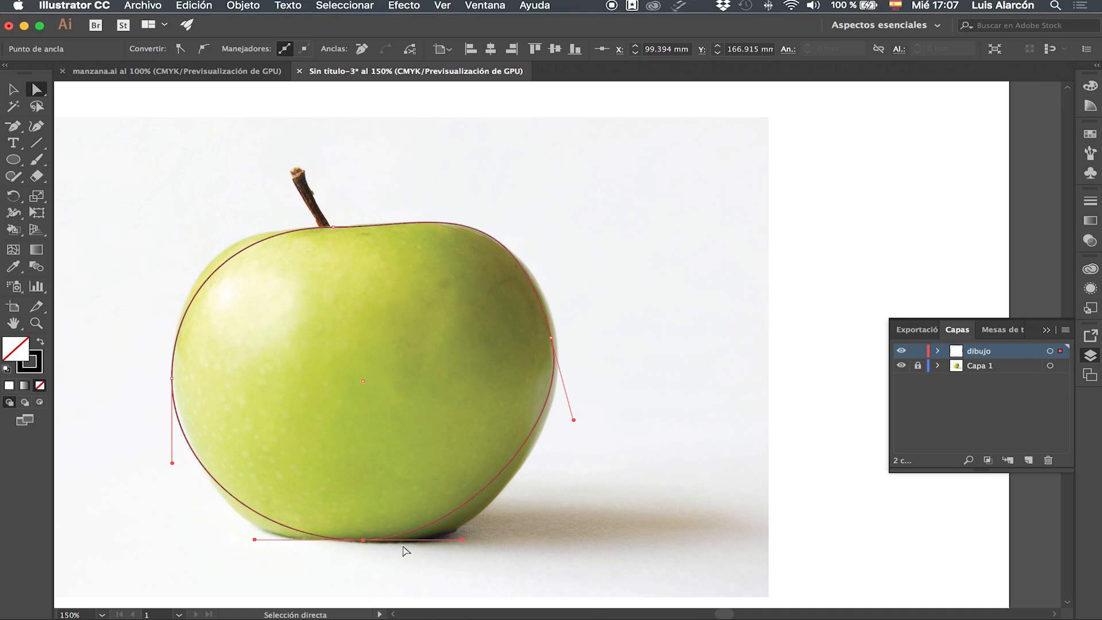
click(333, 227)
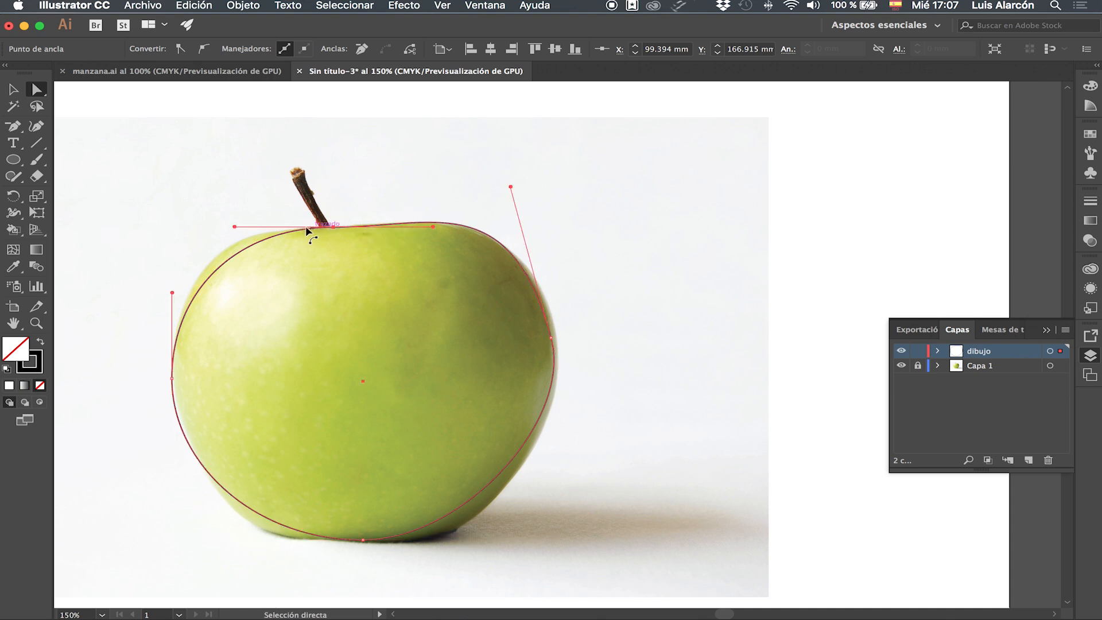
drag(234, 228, 203, 222)
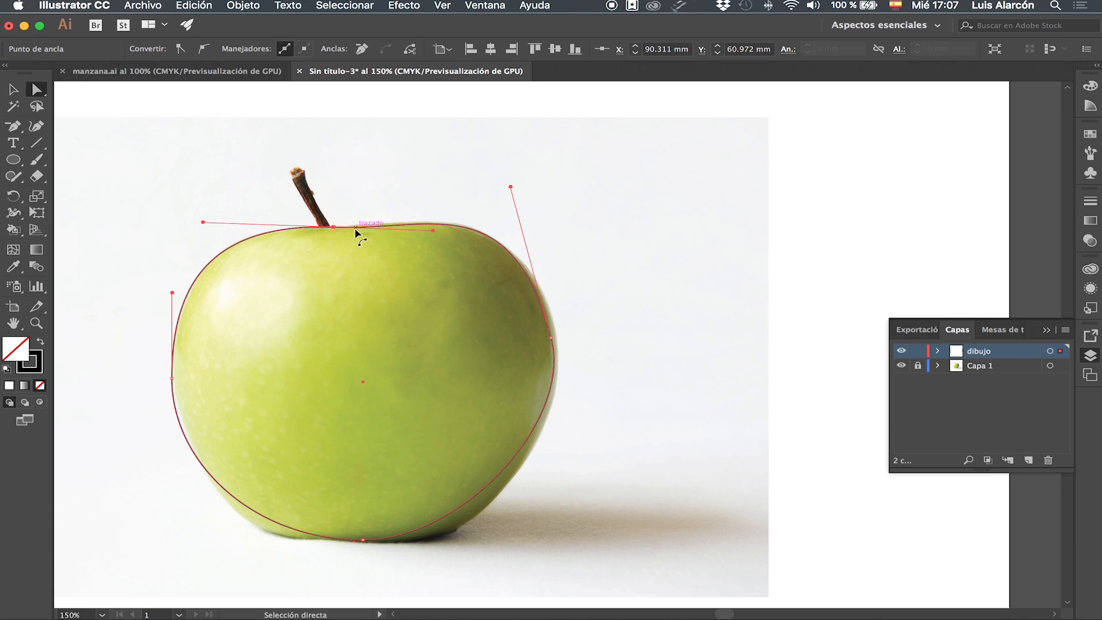
Fine-tune the top anchor's handles near the stem and the left handle so the outline matches the apple's edge.
key(super+plus)
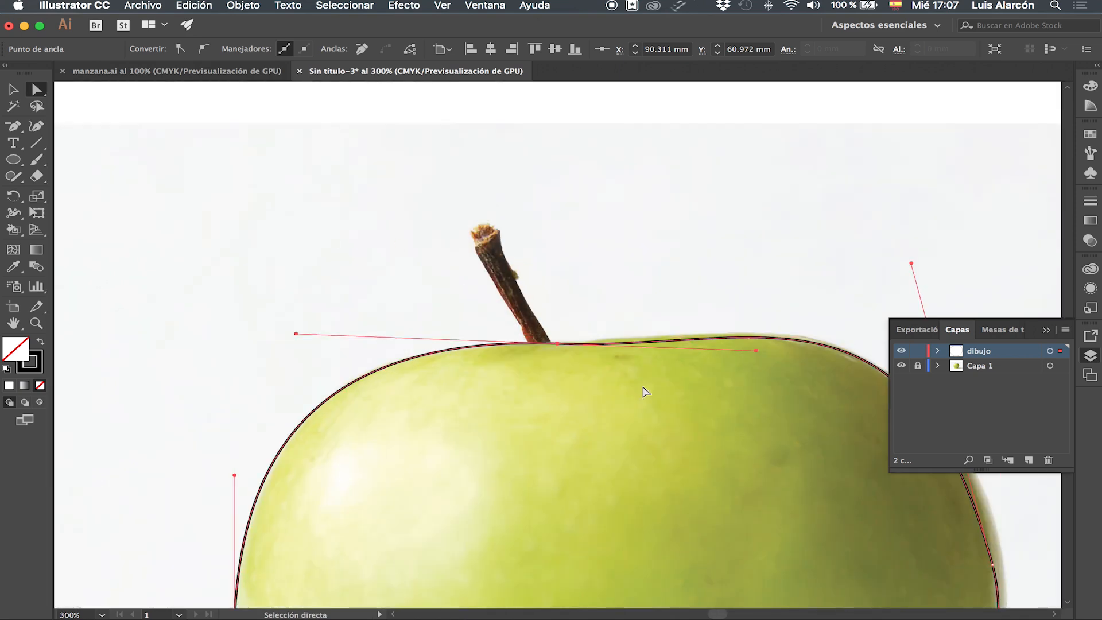
scroll(751, 351, right, 1)
drag(754, 351, 758, 345)
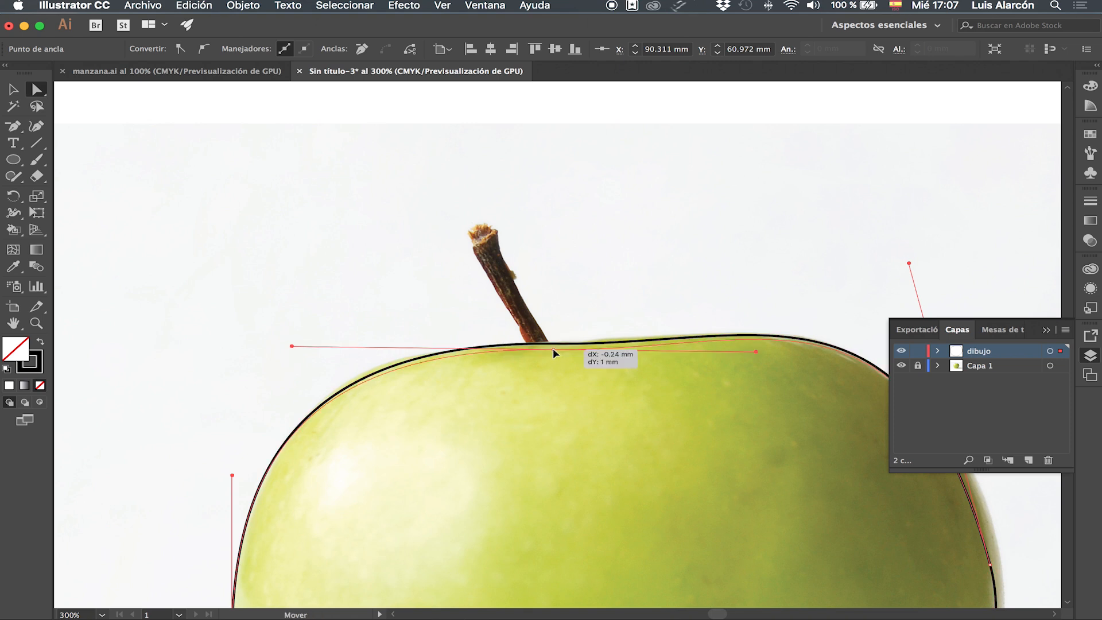
drag(293, 340, 285, 340)
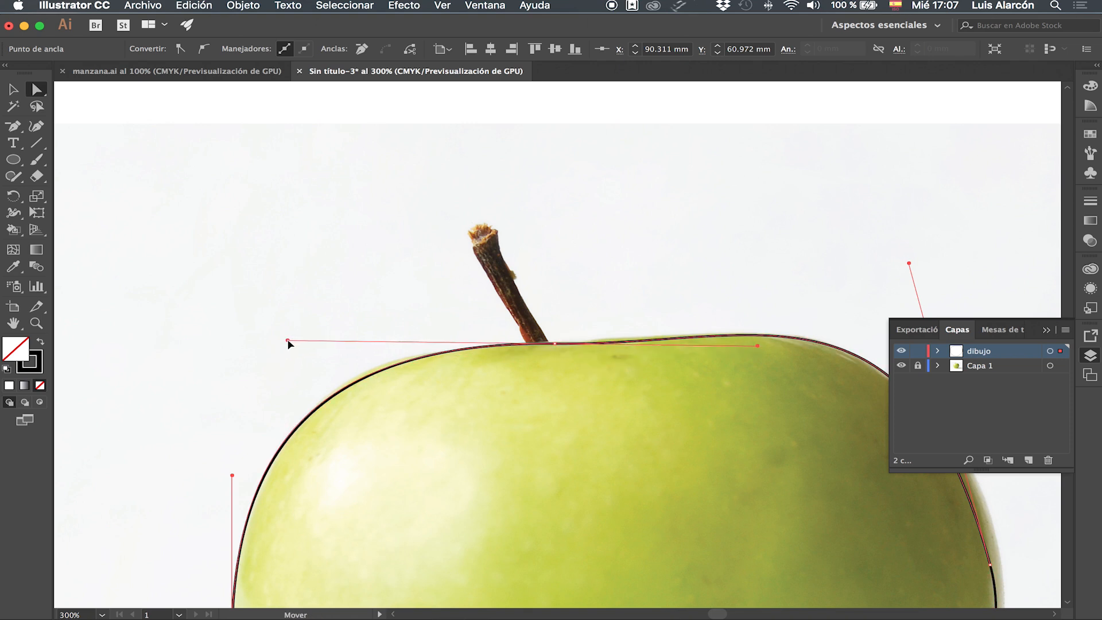
drag(232, 476, 239, 468)
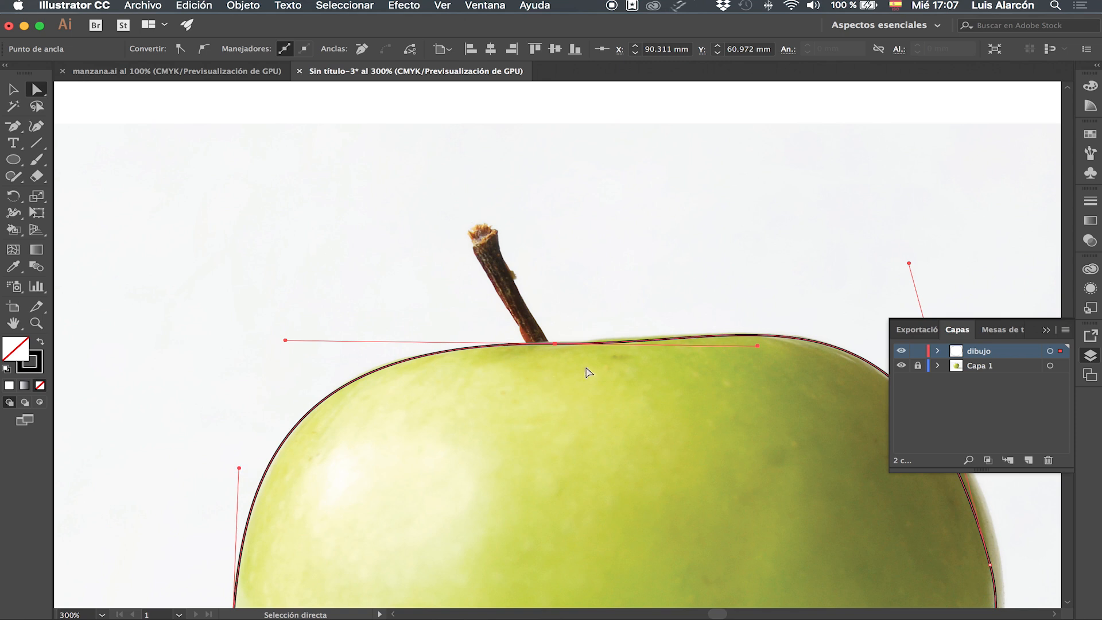
drag(669, 371, 285, 276)
drag(594, 468, 606, 465)
drag(524, 168, 524, 174)
drag(575, 487, 804, 290)
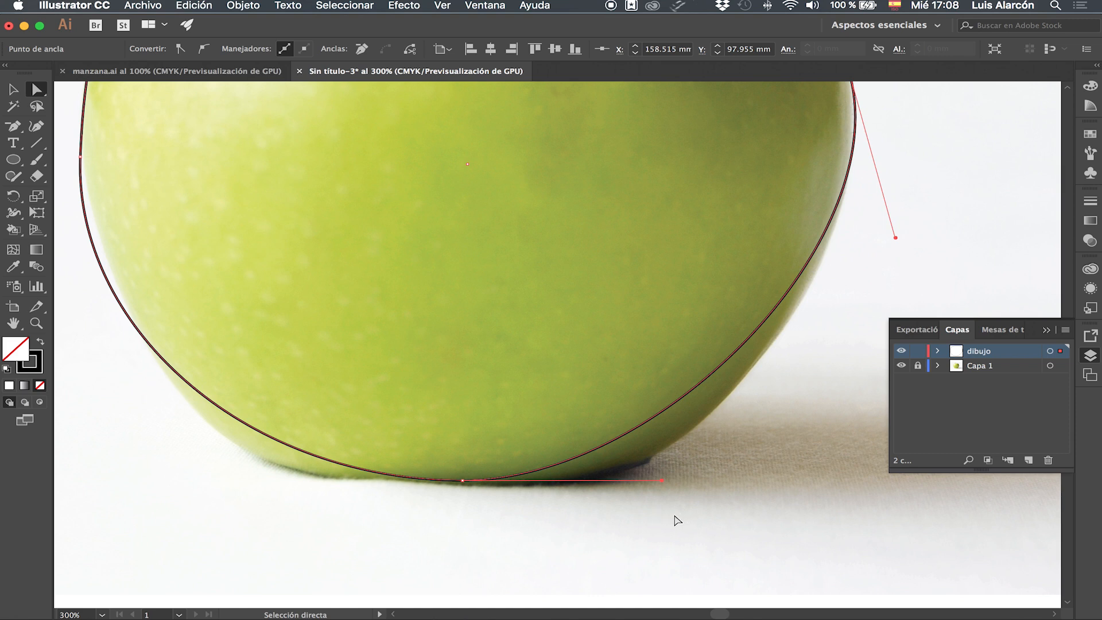
Add two anchor points along the bottom curve of the apple outline with the Add Anchor Point tool.
click(10, 128)
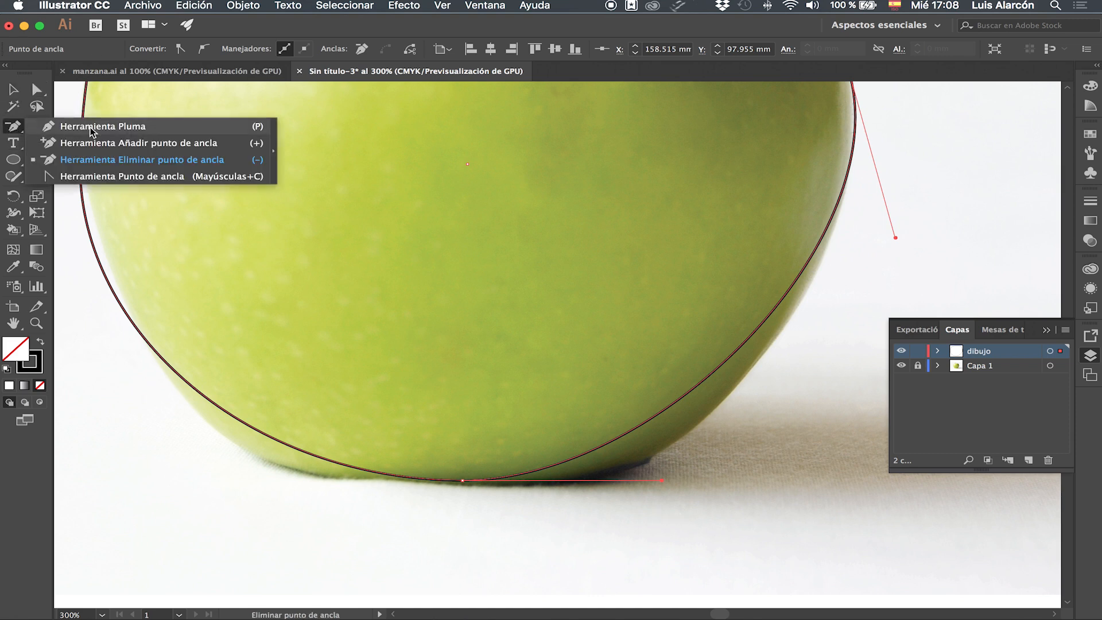
click(75, 143)
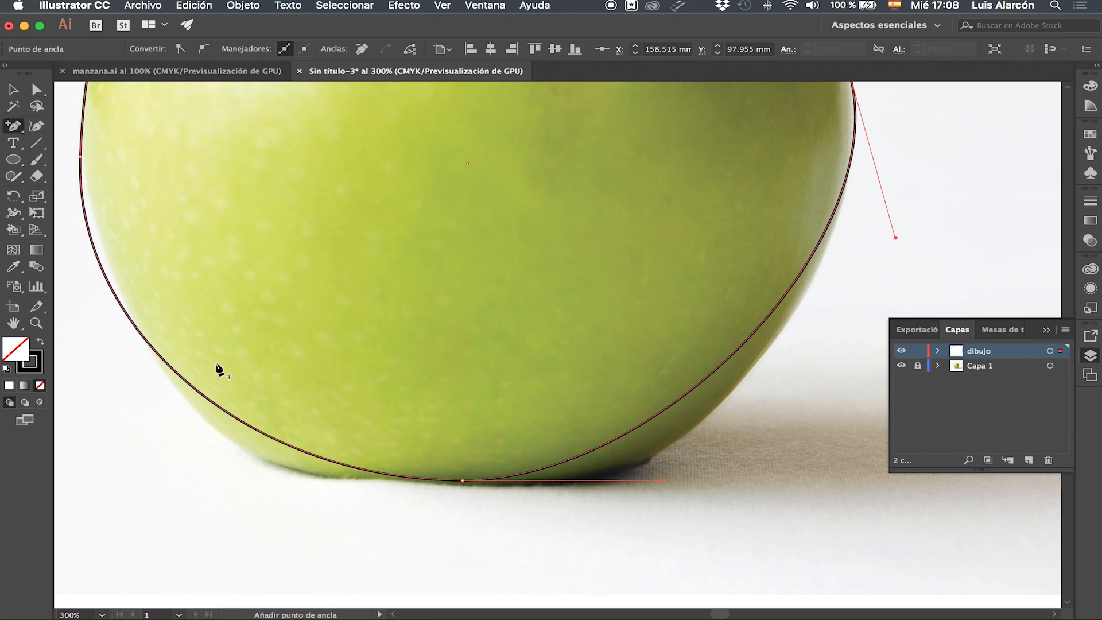
click(277, 441)
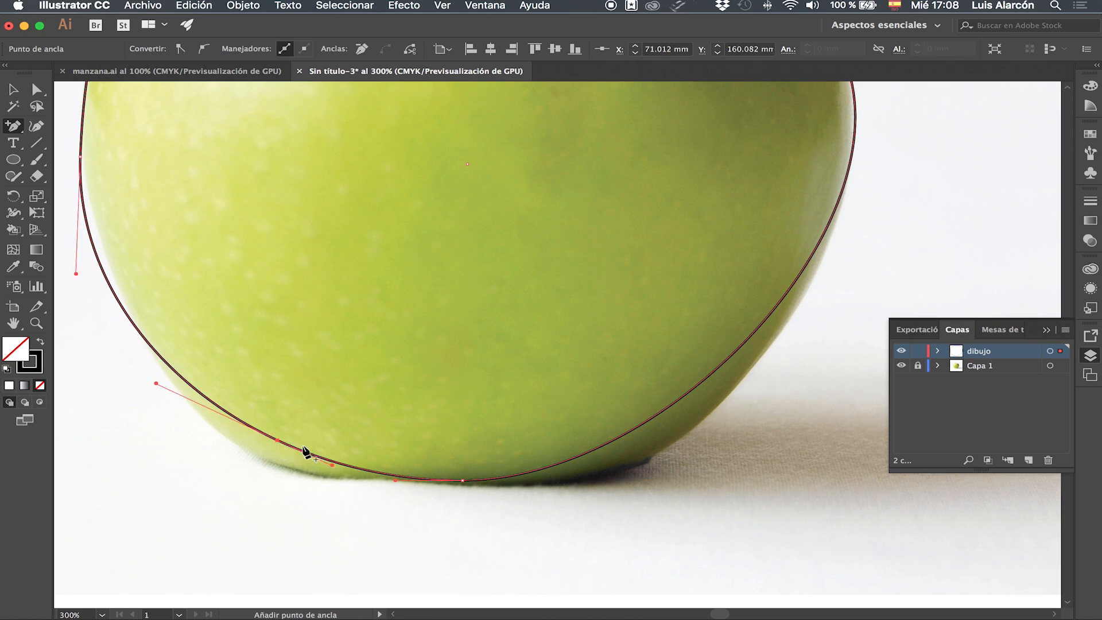
click(602, 447)
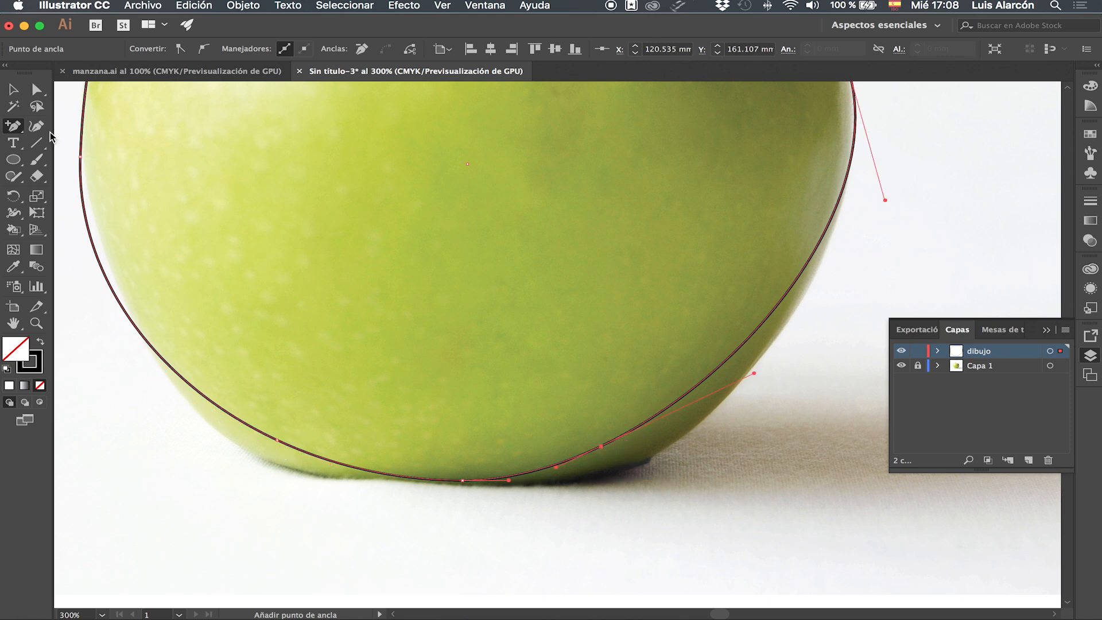
Adjust the handles of the newly added lower-left anchor so the outline follows the apple's bottom curve.
key(a)
drag(277, 442, 251, 452)
drag(134, 398, 180, 414)
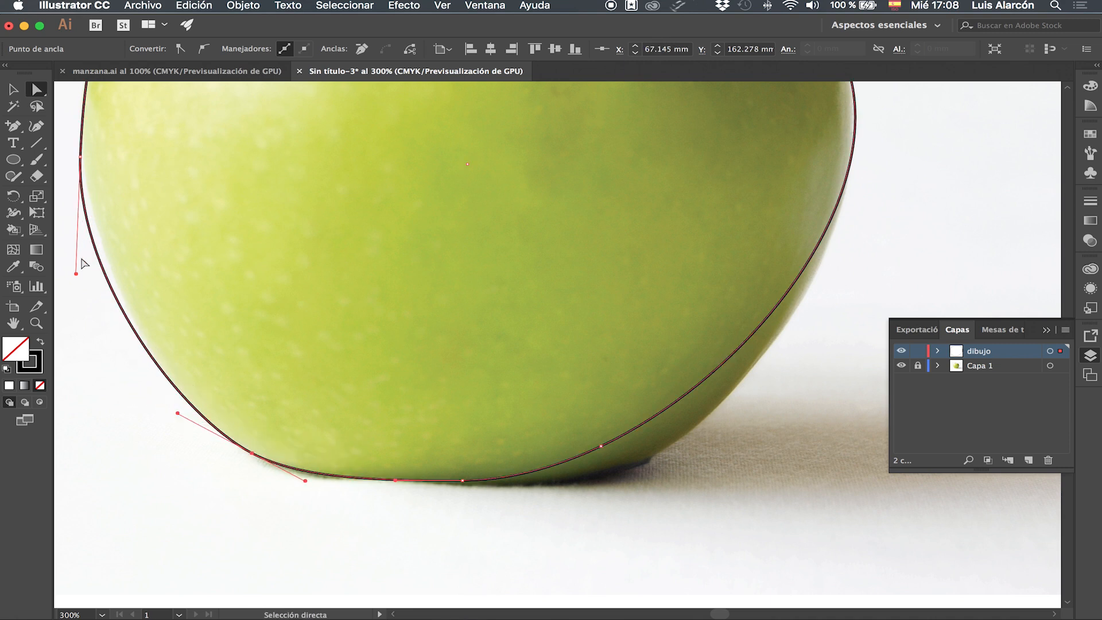
click(79, 275)
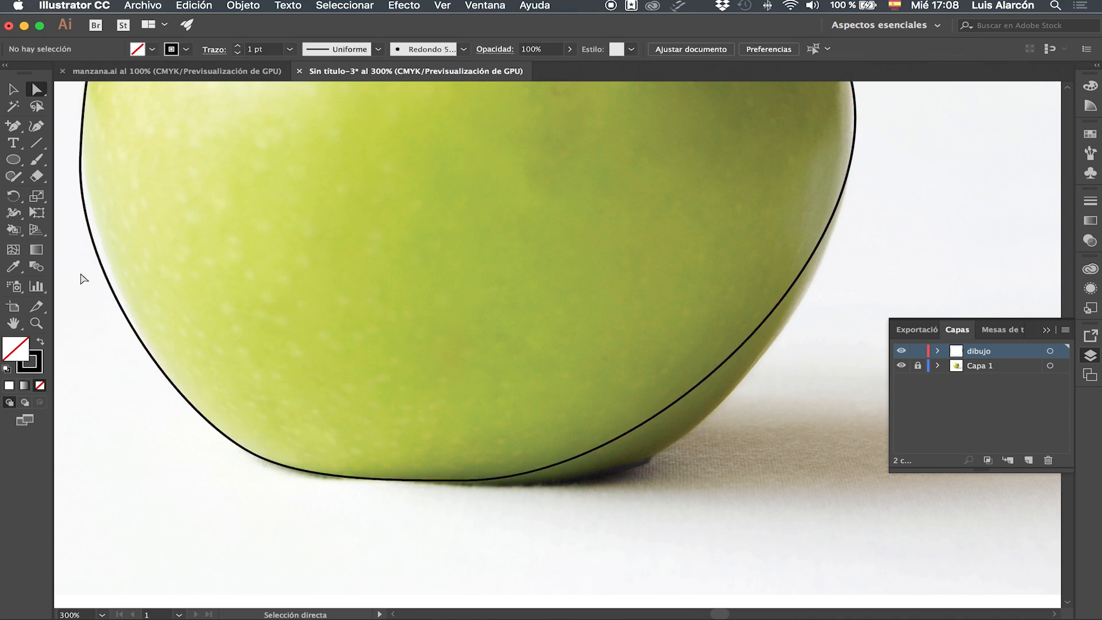
Refine the left anchor's handles so the path hugs the apple's left edge.
click(81, 164)
drag(76, 273, 85, 265)
scroll(327, 332, up, 8)
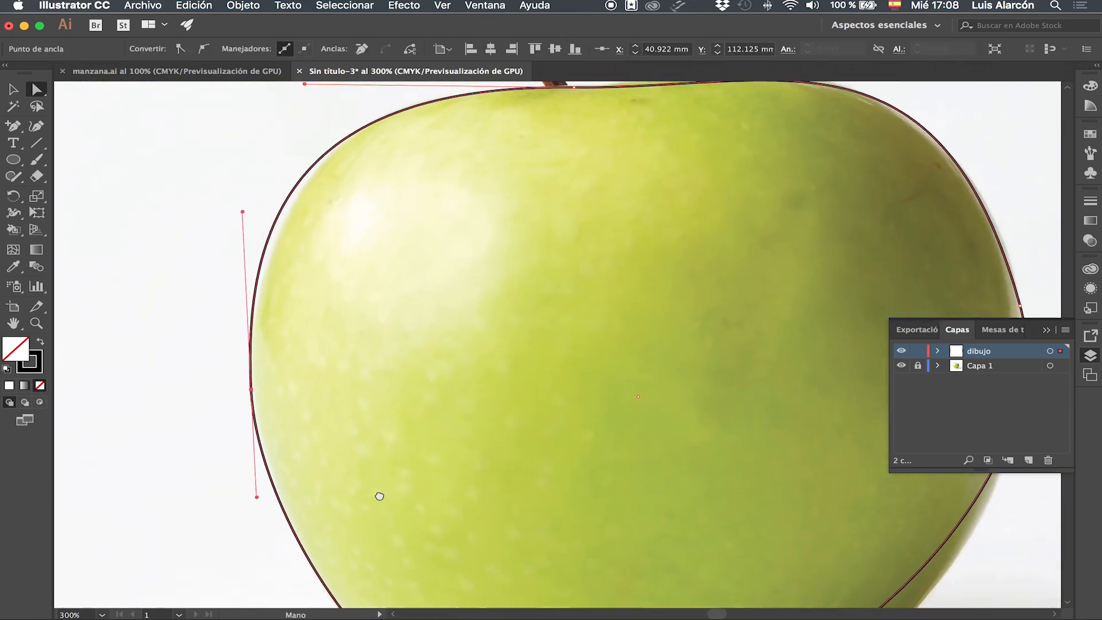
drag(237, 208, 245, 210)
click(245, 384)
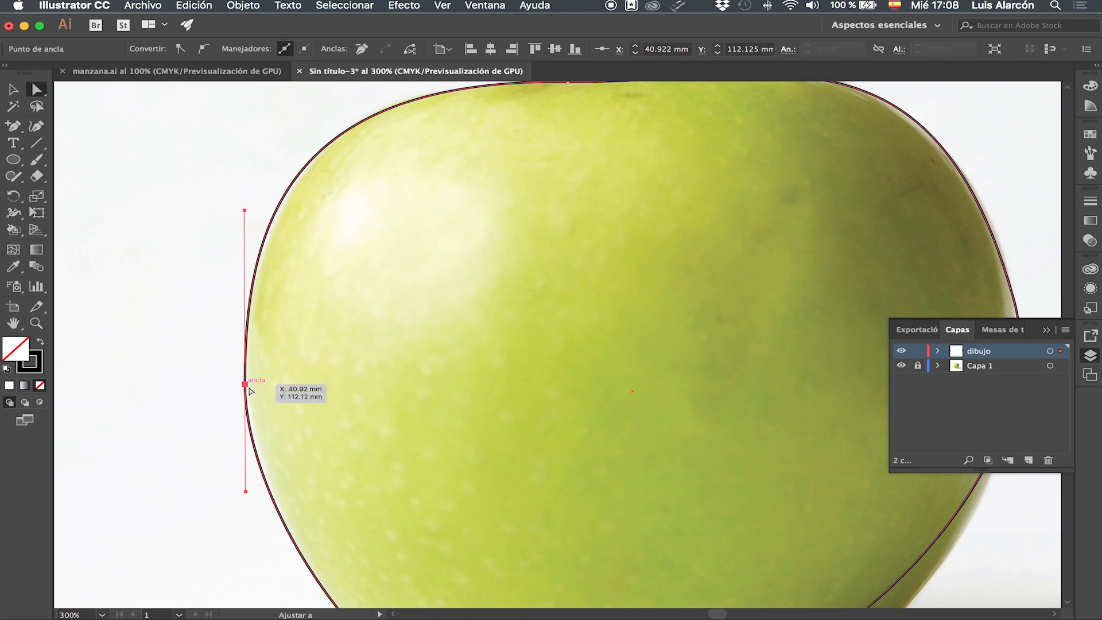
scroll(234, 389, down, 10)
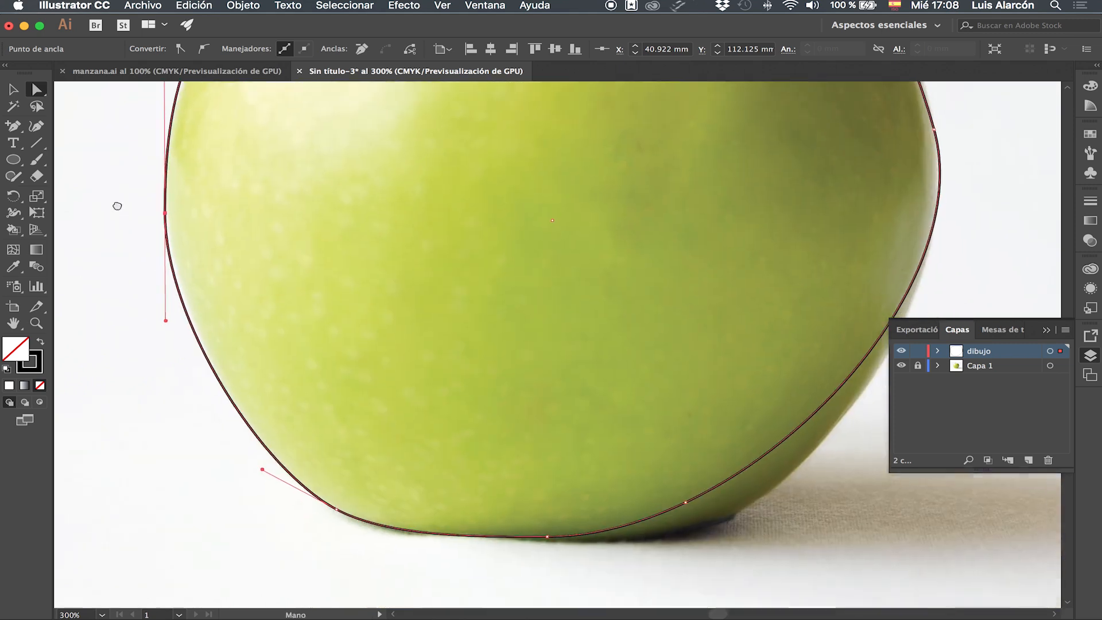
Move the lower-right anchor and adjust its handles and the right handle to match the apple's bottom-right contour.
scroll(283, 374, right, 4)
drag(560, 493, 604, 506)
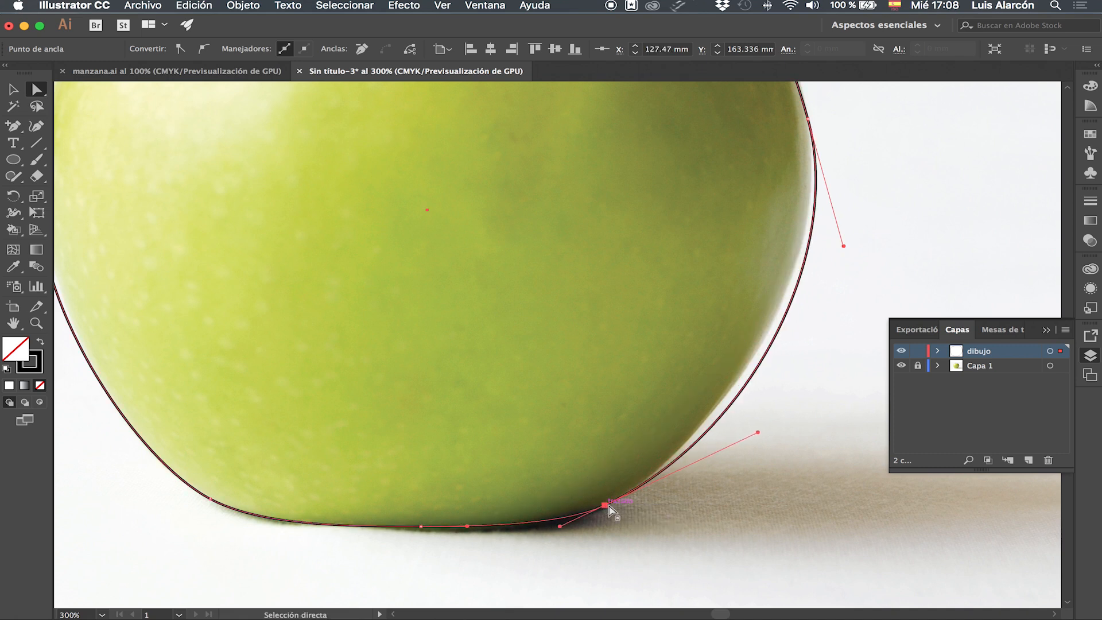
drag(757, 431, 744, 426)
drag(843, 246, 775, 495)
Fine-tune the right anchor's handle and the bottom anchor handles so the outline matches the apple, then deselect.
key(space)
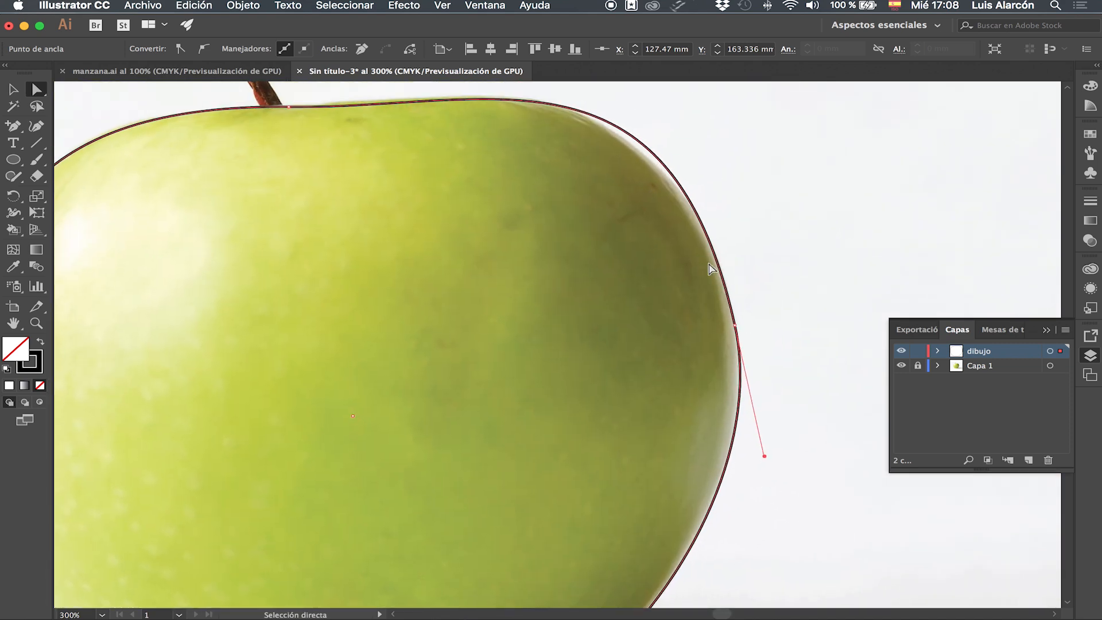
key(super+minus)
key(space)
drag(788, 235, 763, 420)
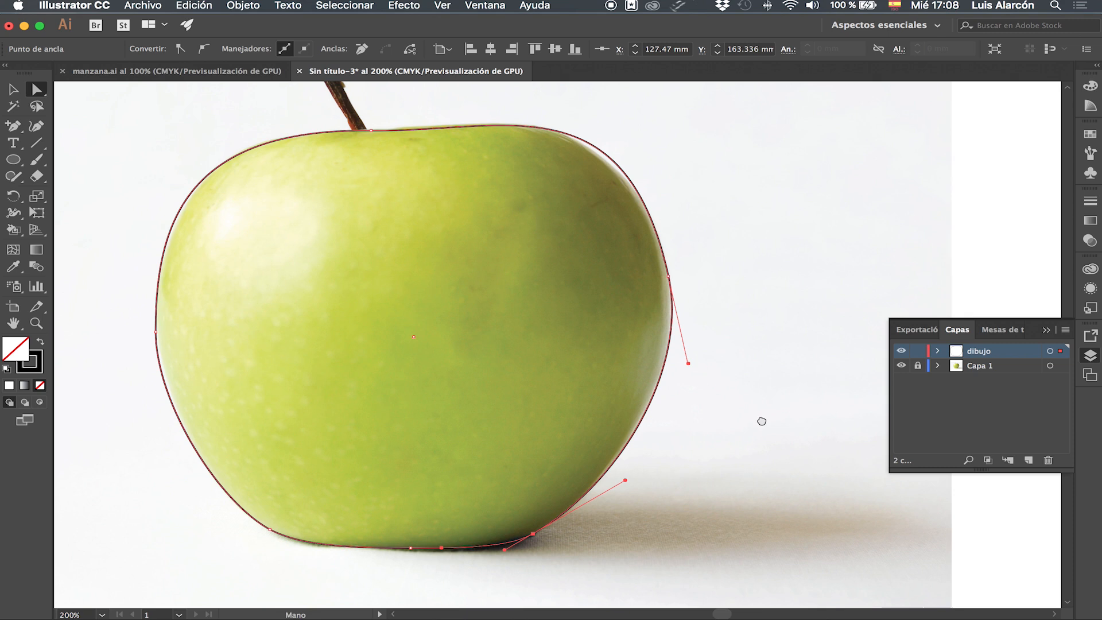
click(671, 278)
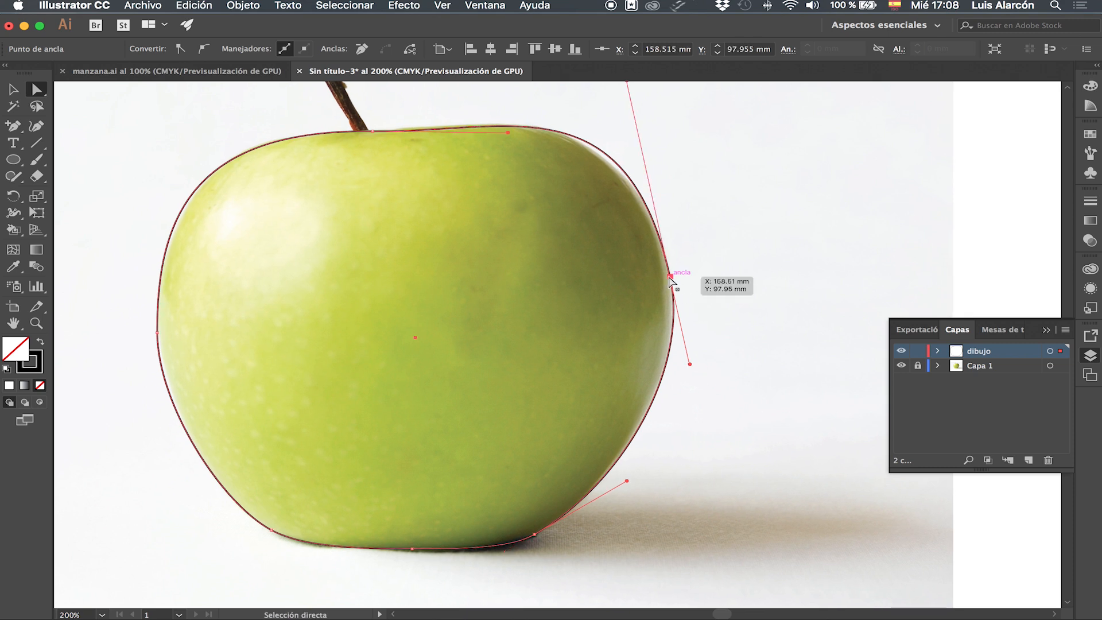
scroll(718, 267, up, 3)
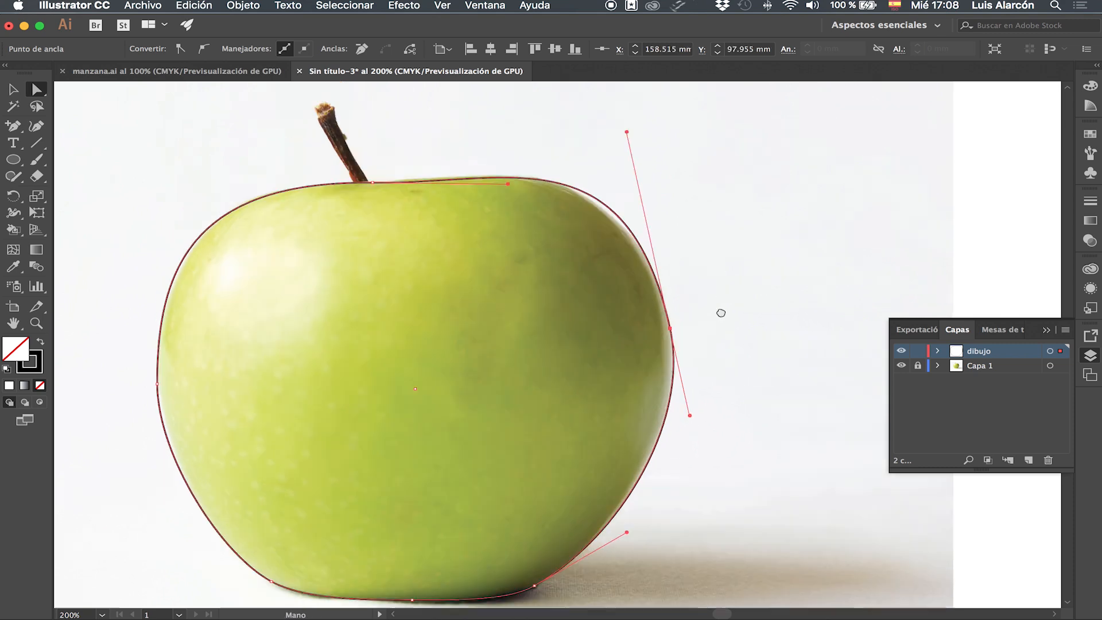
drag(614, 110, 613, 117)
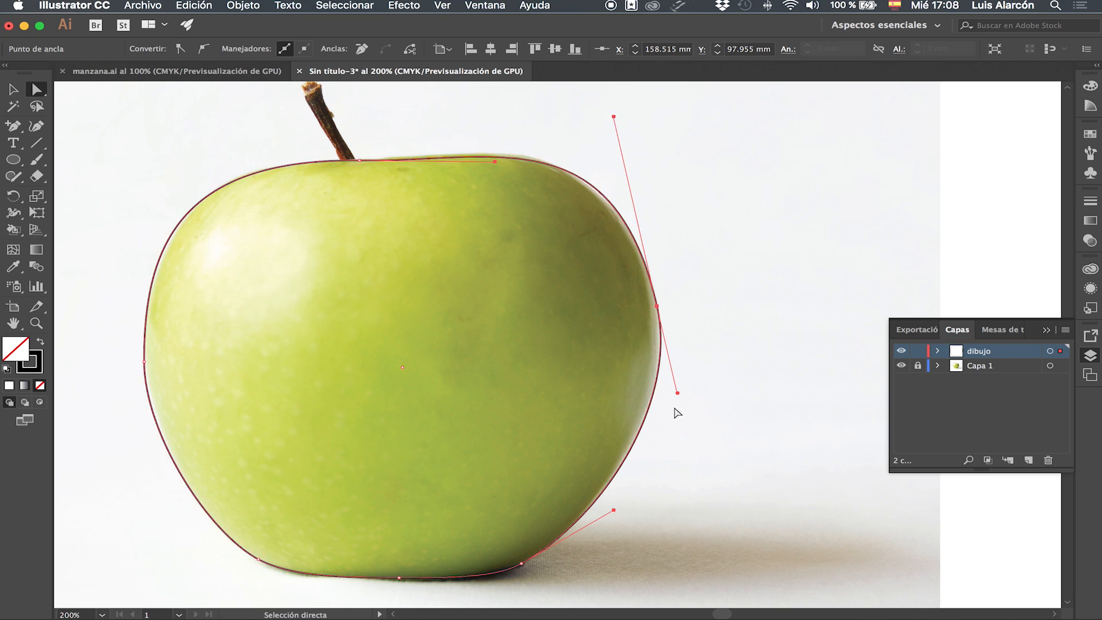
click(521, 565)
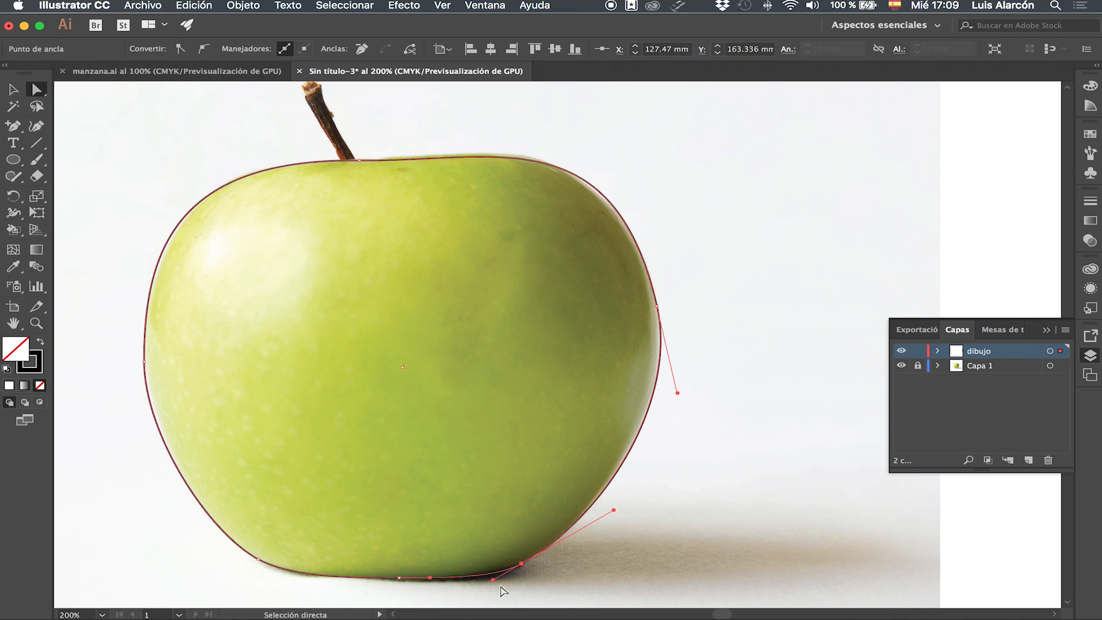
drag(493, 581, 487, 582)
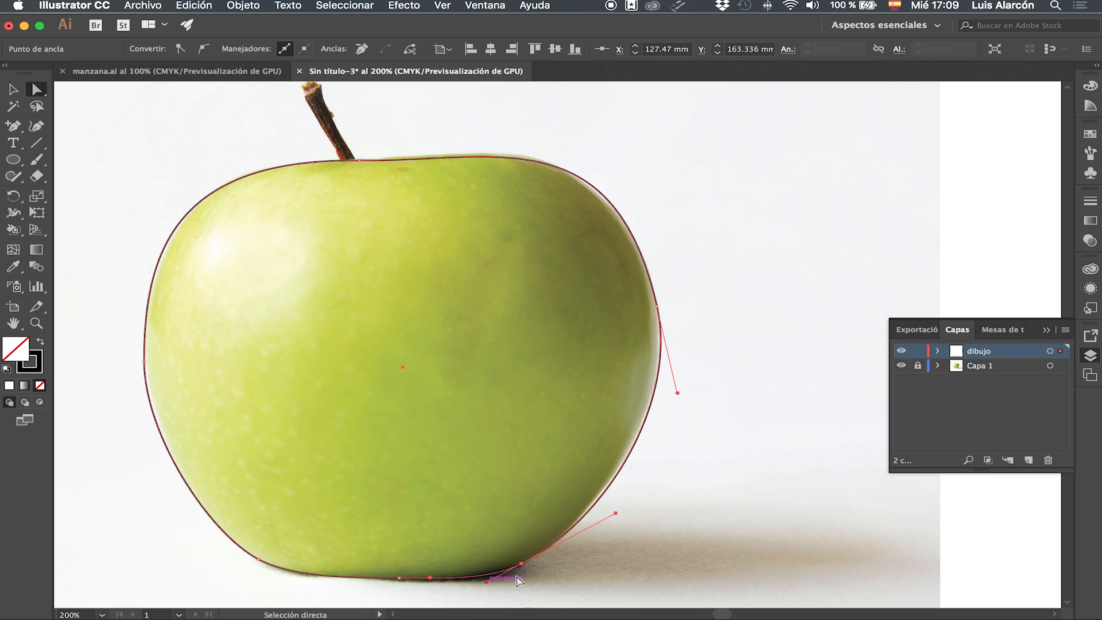
click(712, 516)
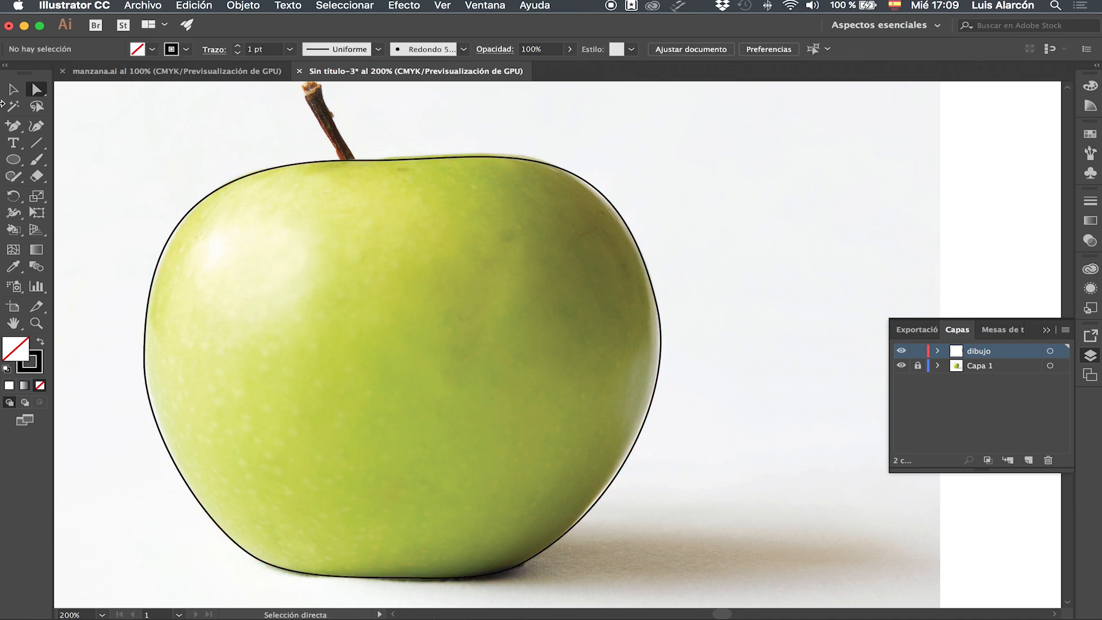
click(13, 249)
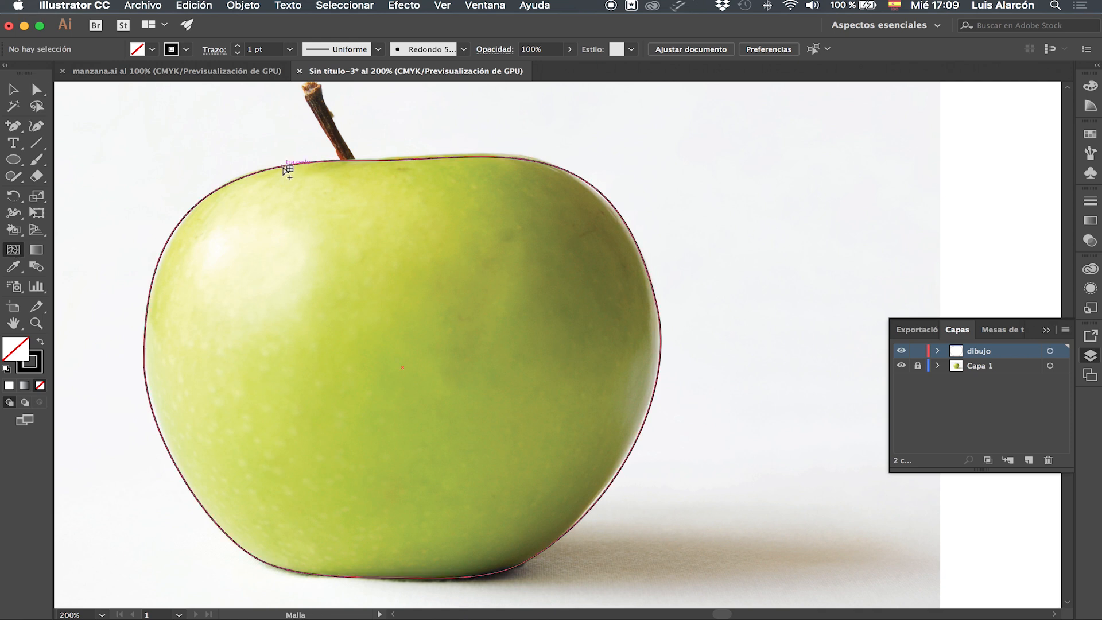
click(247, 176)
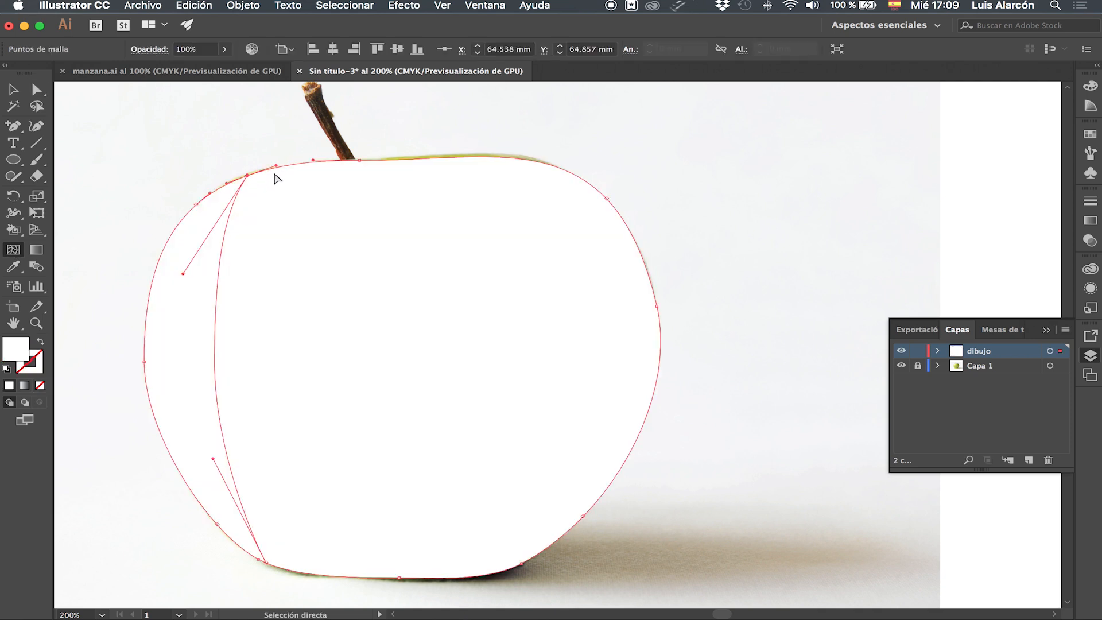
key(super+z)
Move the apple outline off the photo to the empty area on its right, nudging it slightly further right.
click(13, 89)
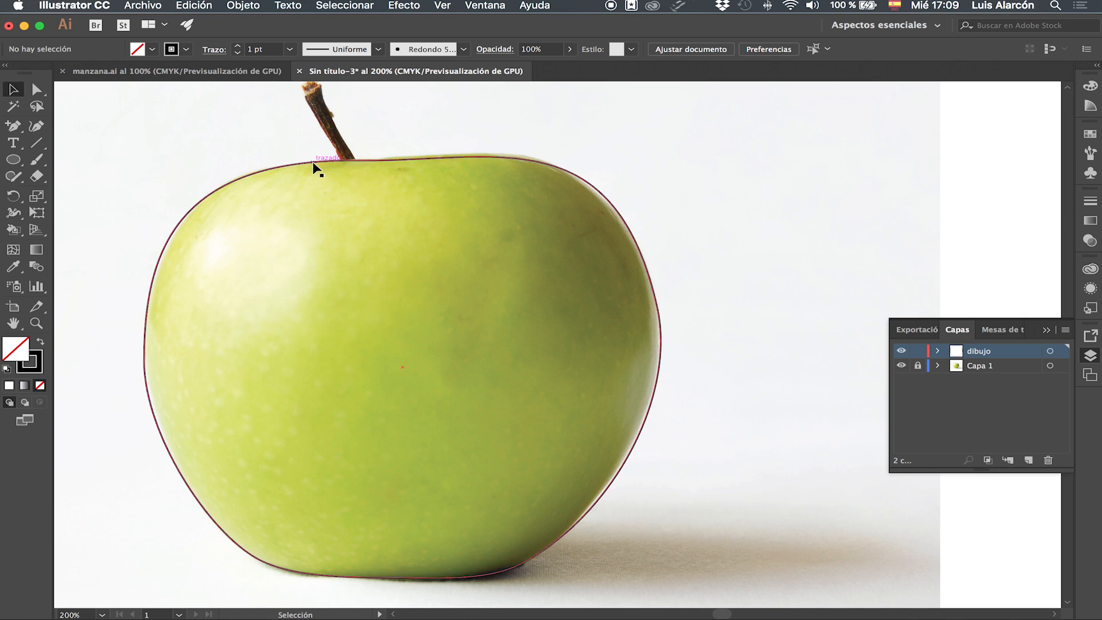
click(313, 163)
click(154, 131)
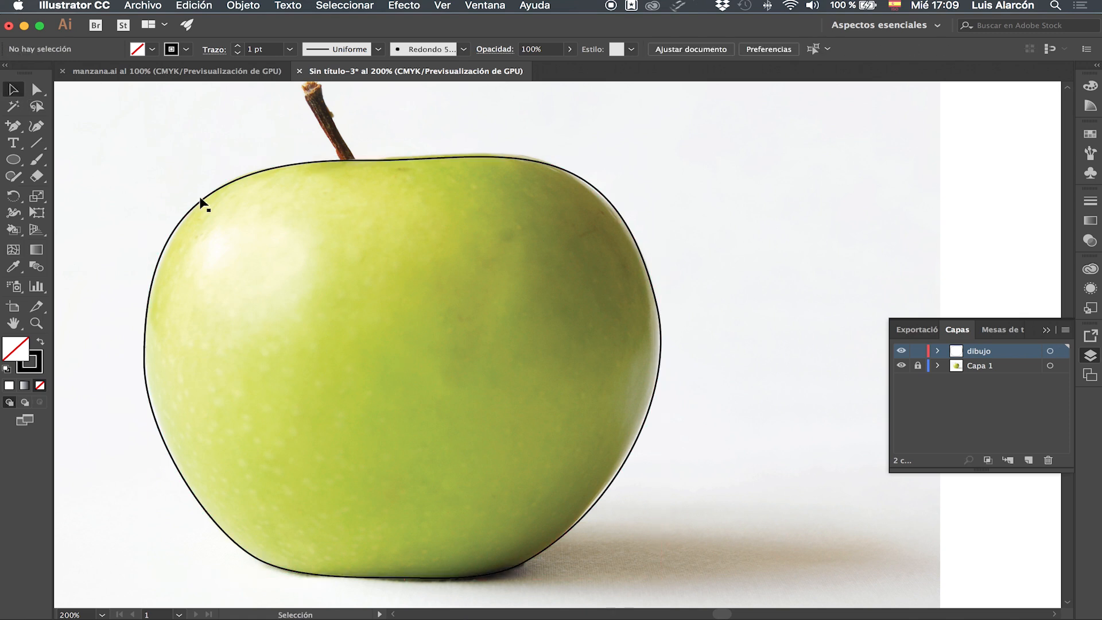
click(228, 186)
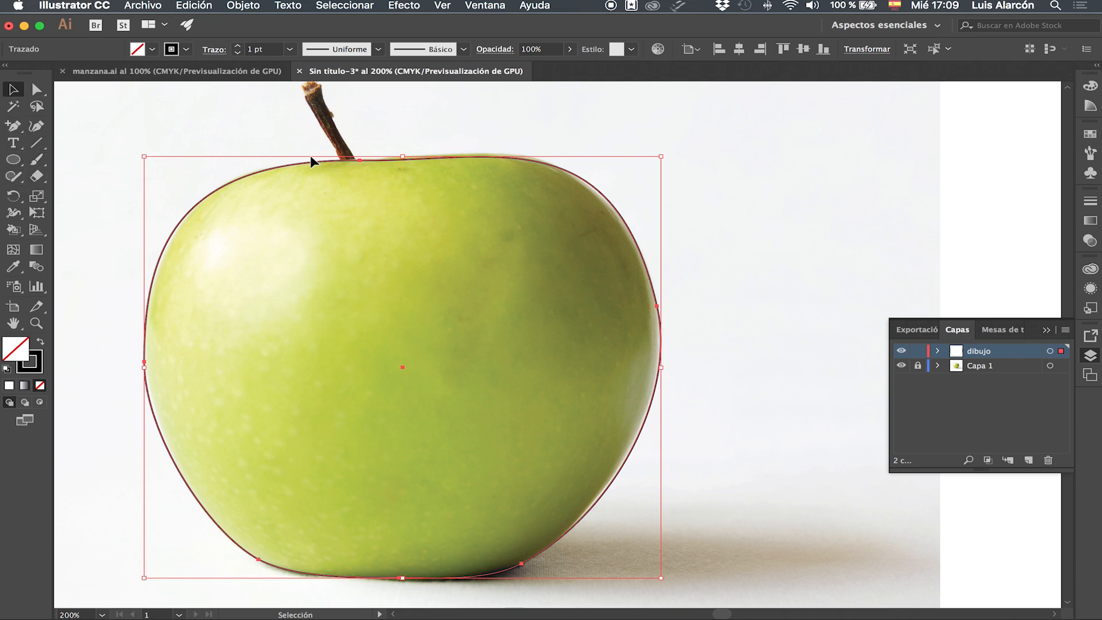
drag(259, 171, 787, 155)
key(super+minus)
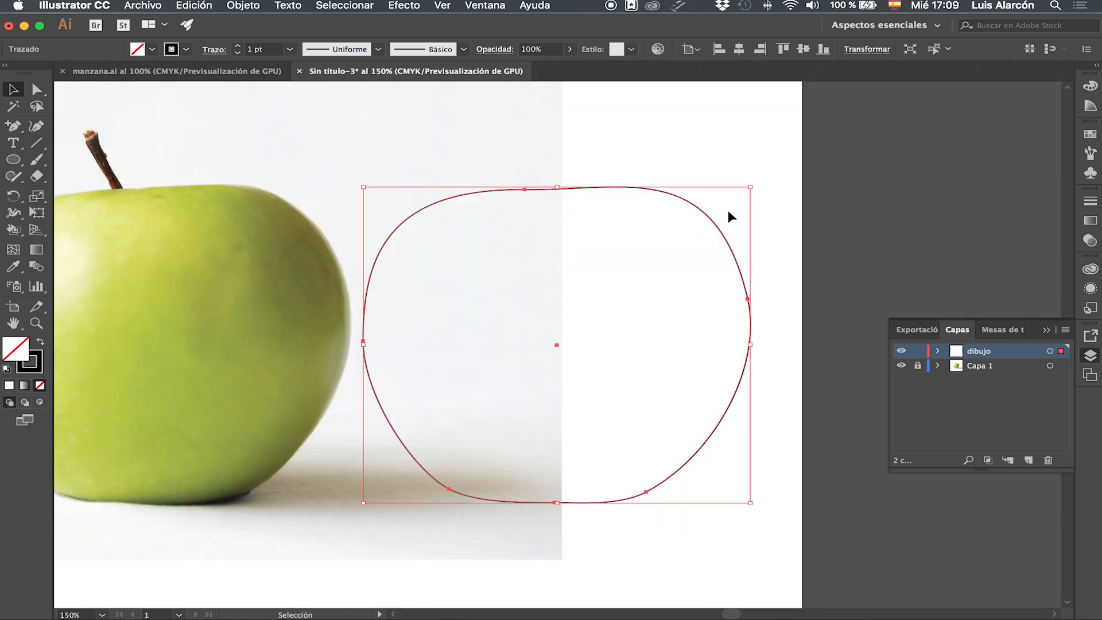
drag(568, 307, 677, 296)
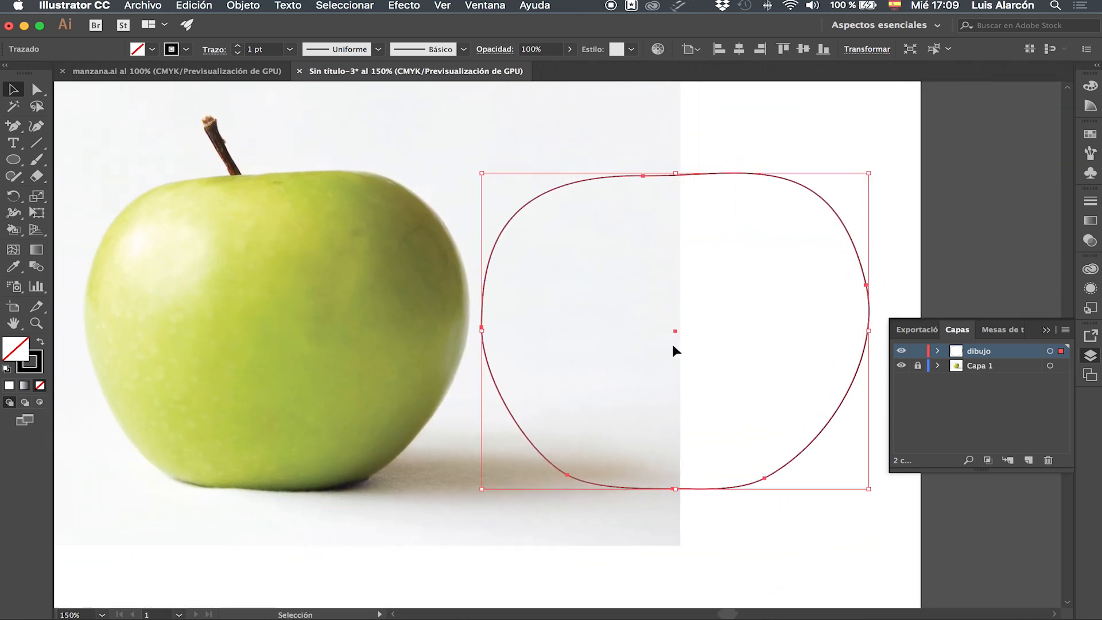
key(Right)
key(Right)
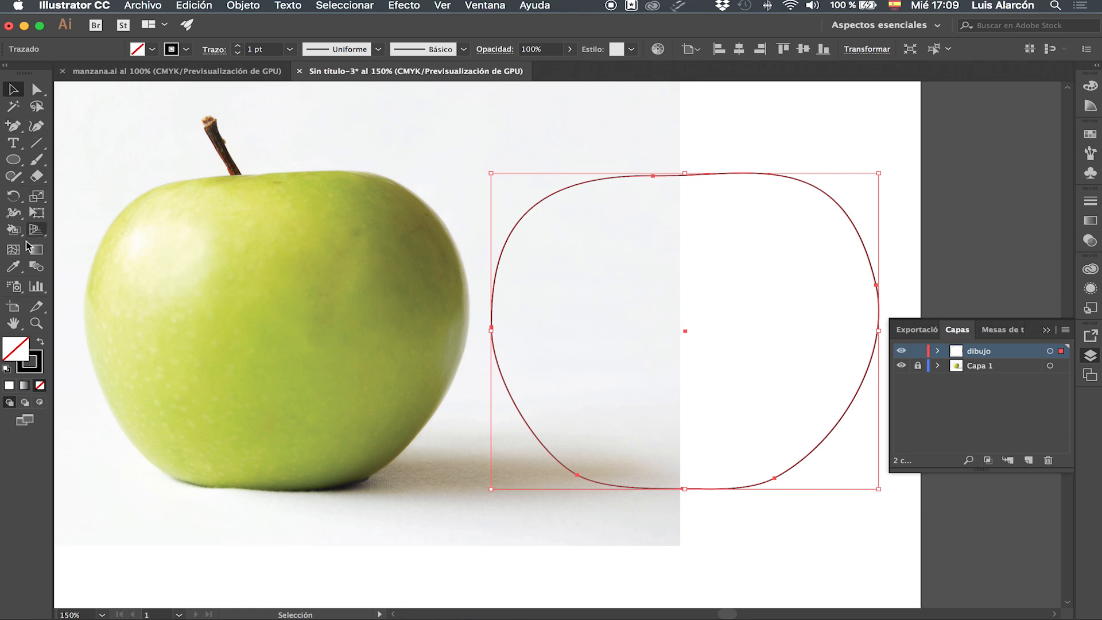
Fill the outline with the apple's green sampled from the photo using the Eyedropper.
click(14, 267)
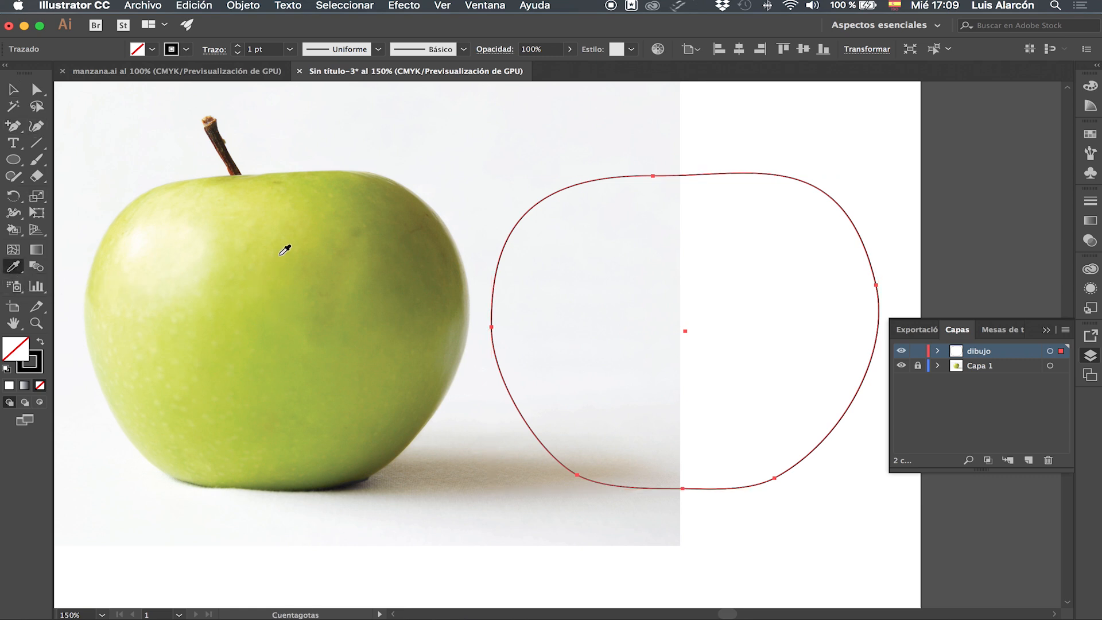
click(264, 315)
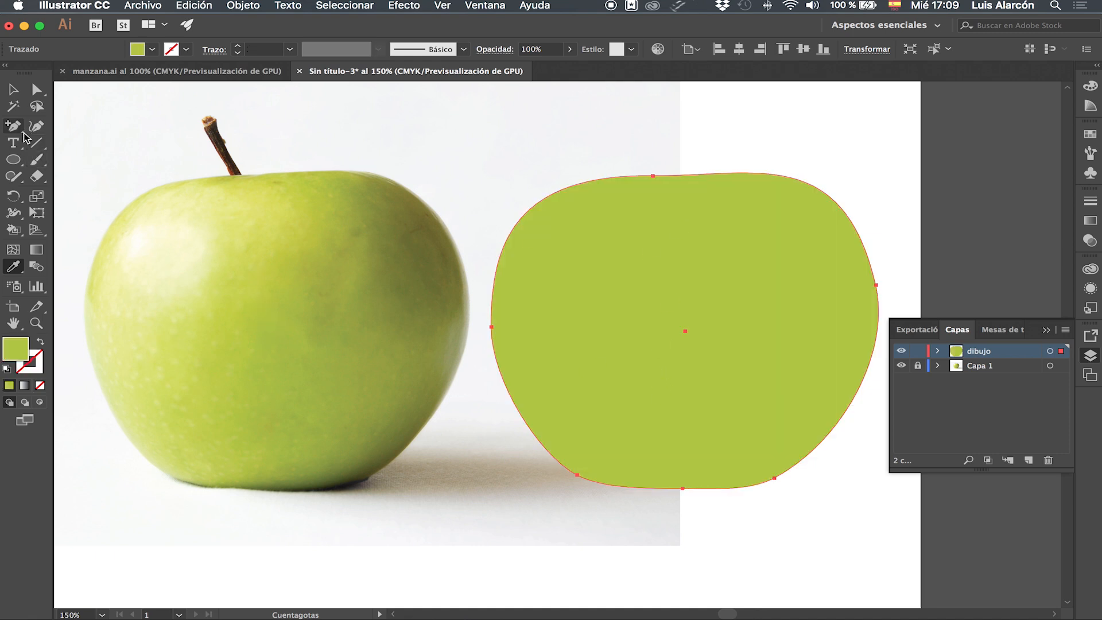
Add three mesh lines across the left part of the shape with the Mesh tool and adjust one mesh point.
click(14, 252)
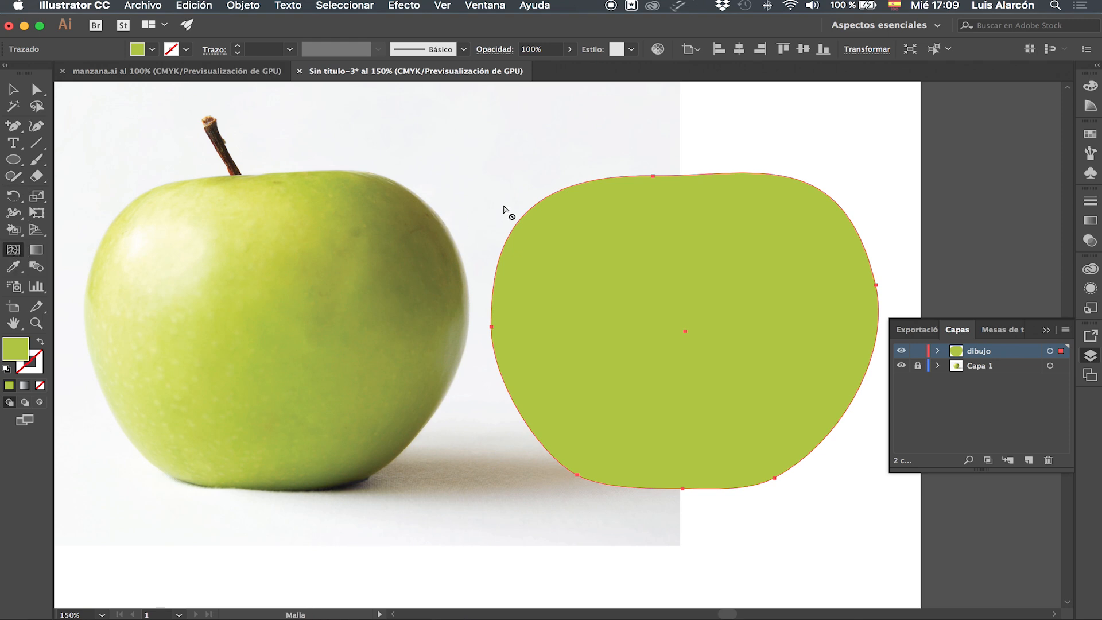
click(579, 184)
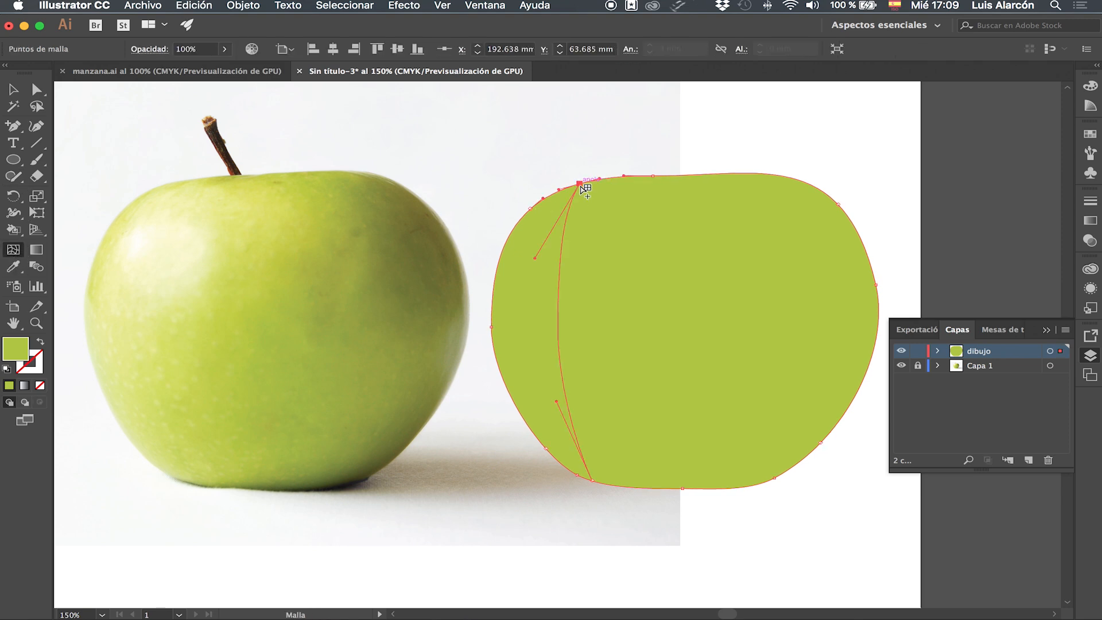
click(615, 177)
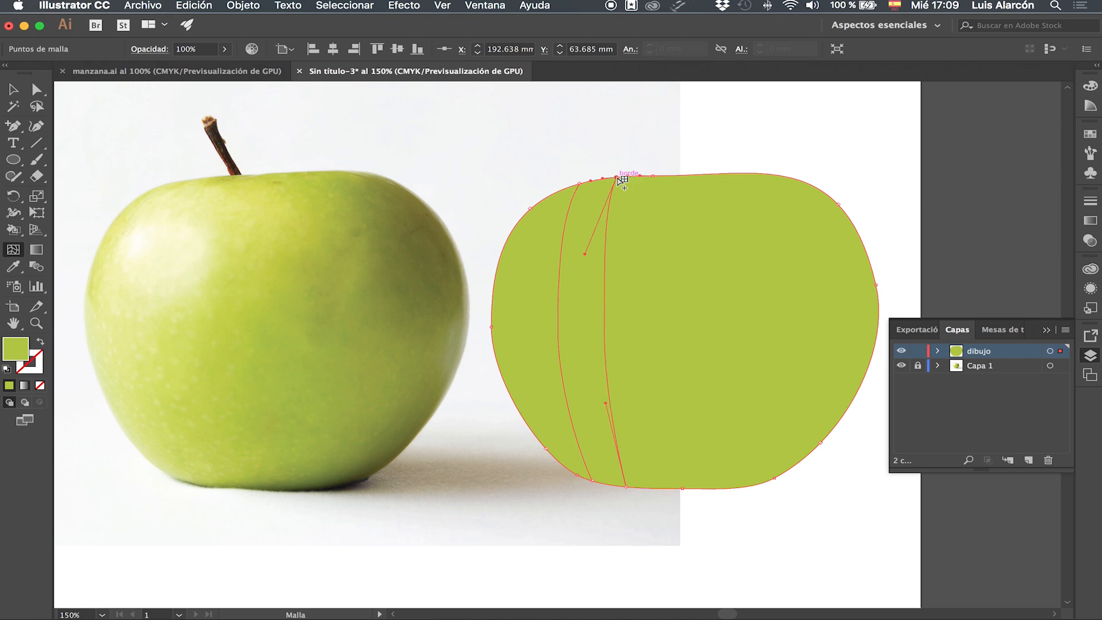
click(539, 202)
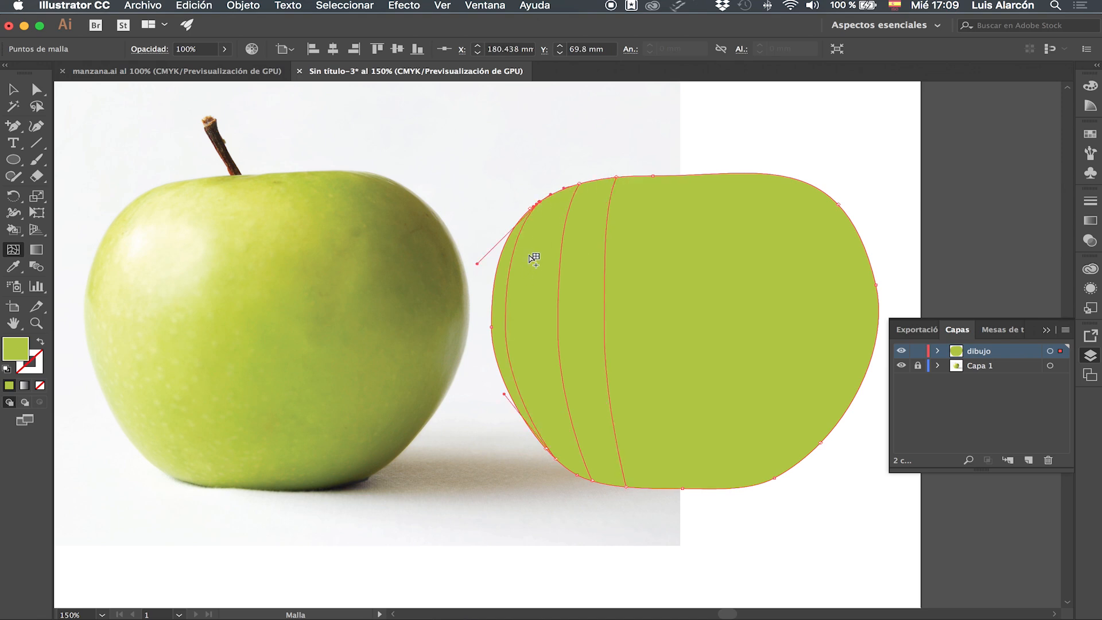
drag(540, 202, 548, 197)
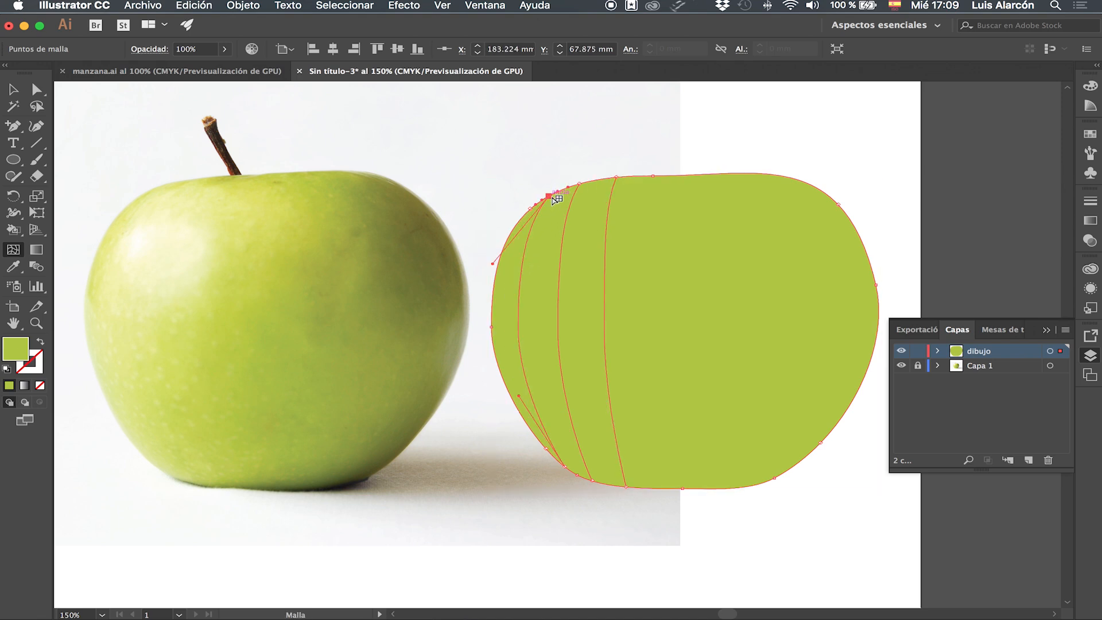
Add a mesh line near the top centre and resample its point colour from the green shape.
click(667, 177)
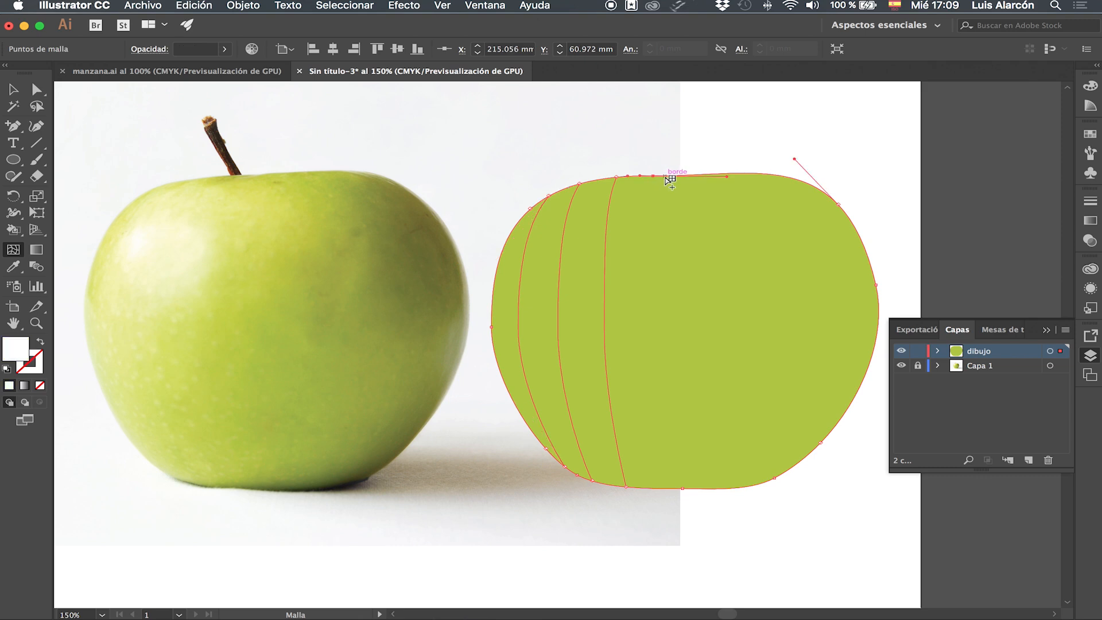
click(666, 176)
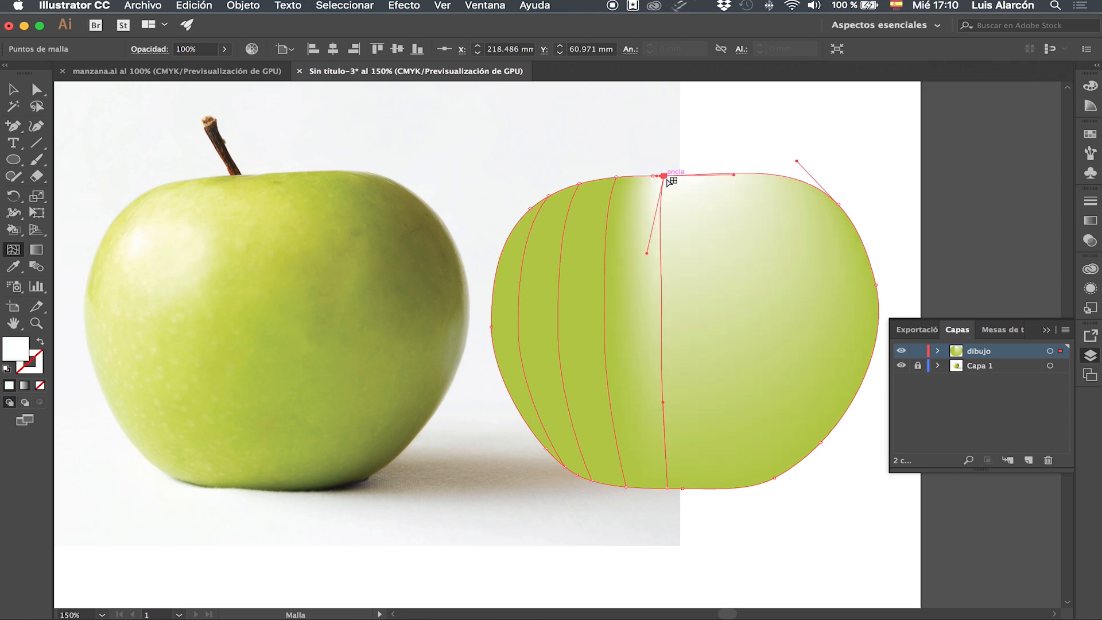
key(i)
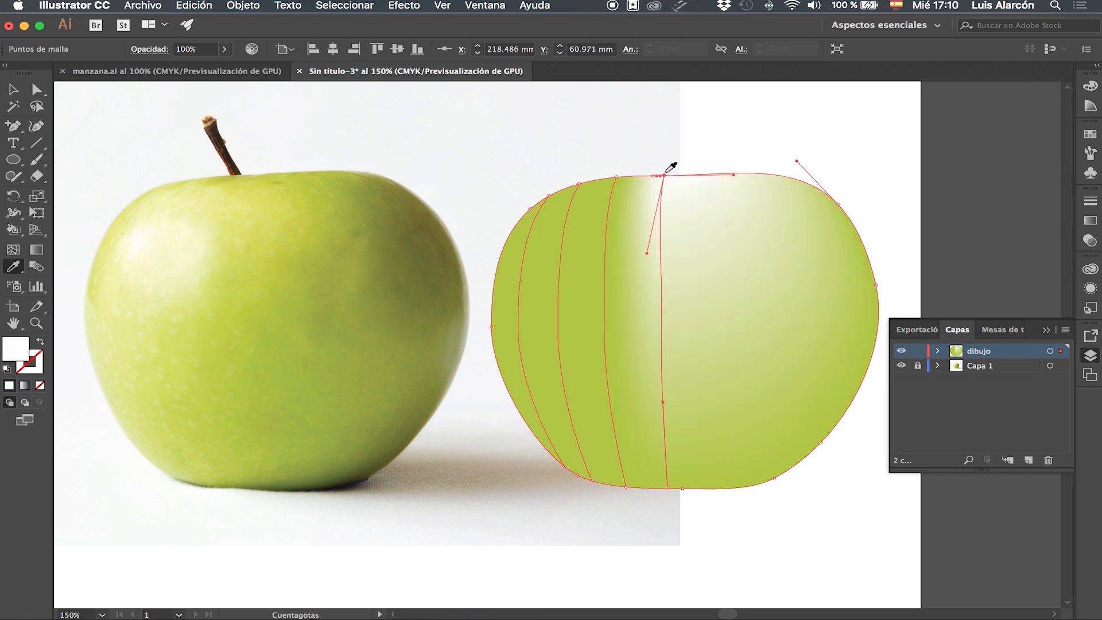
click(835, 369)
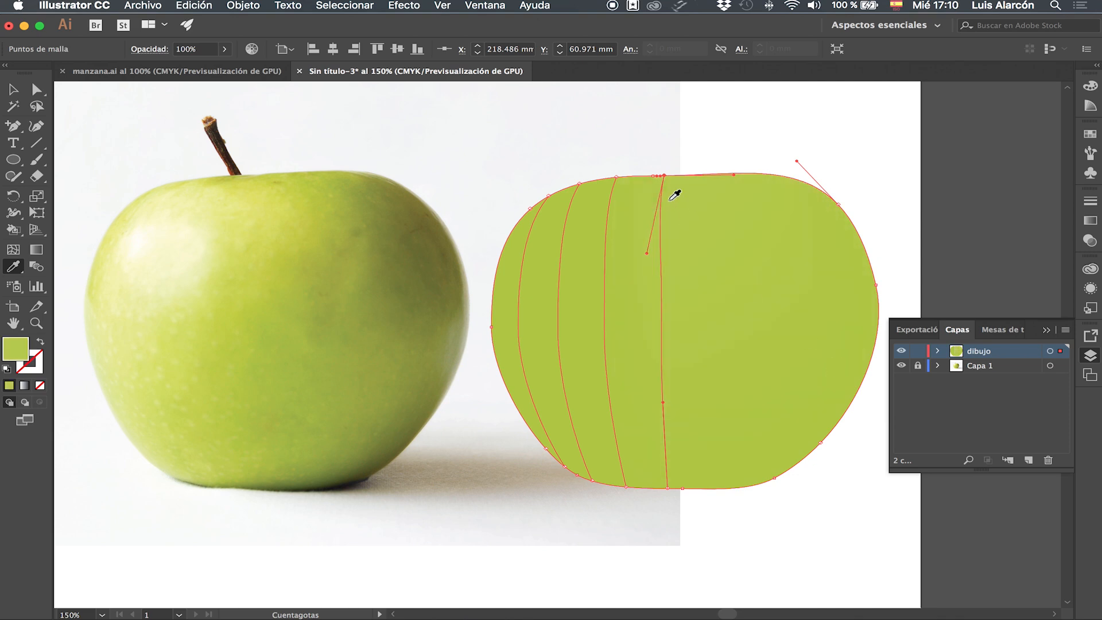
Add three more mesh lines along the shape's top edge toward the right side.
click(12, 249)
click(701, 173)
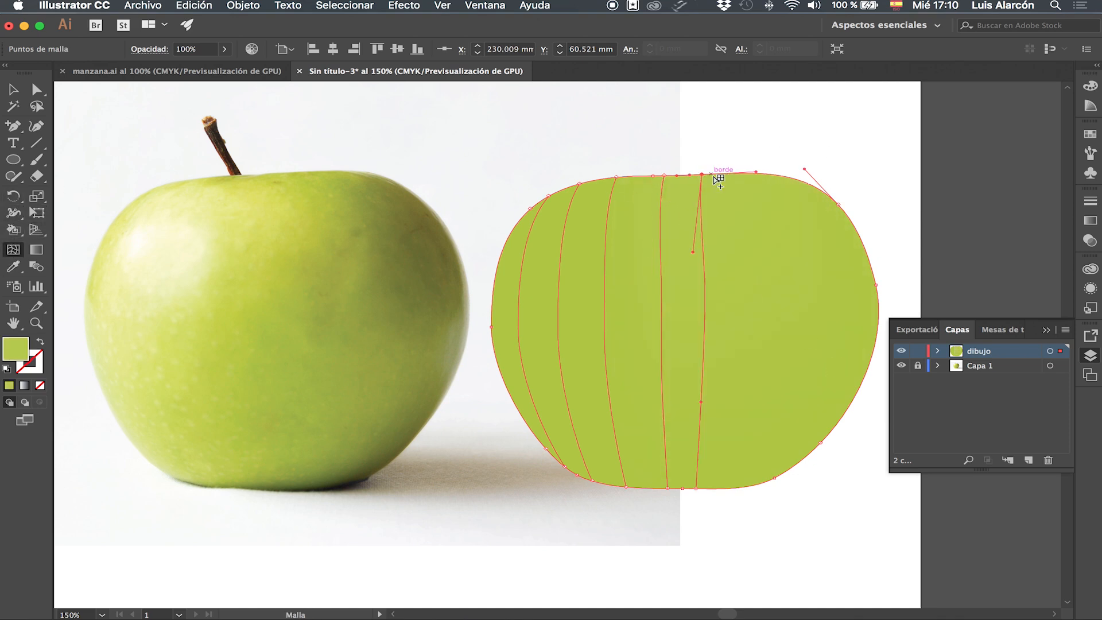
click(746, 174)
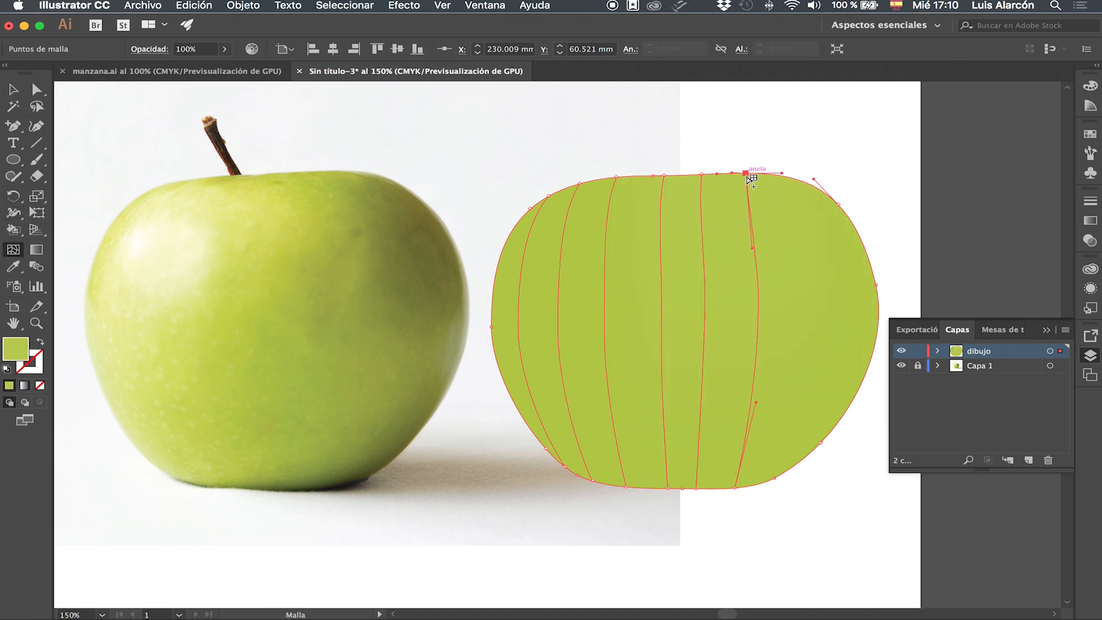
click(796, 179)
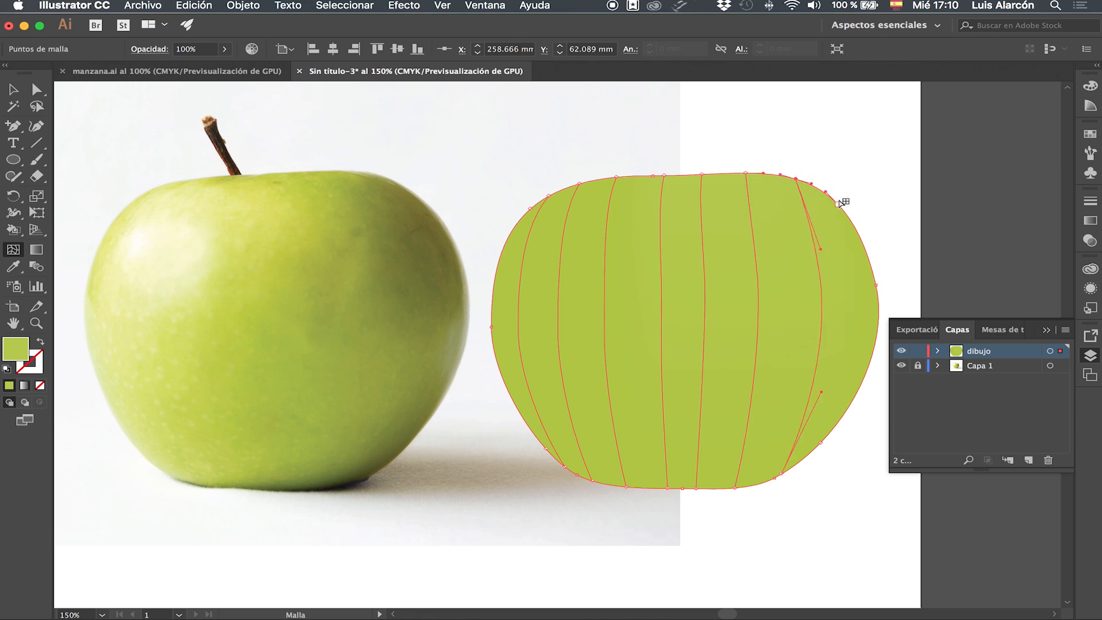
Add two horizontal mesh lines near the shape's upper-left edge with the Mesh tool, undoing one misplaced line.
click(518, 224)
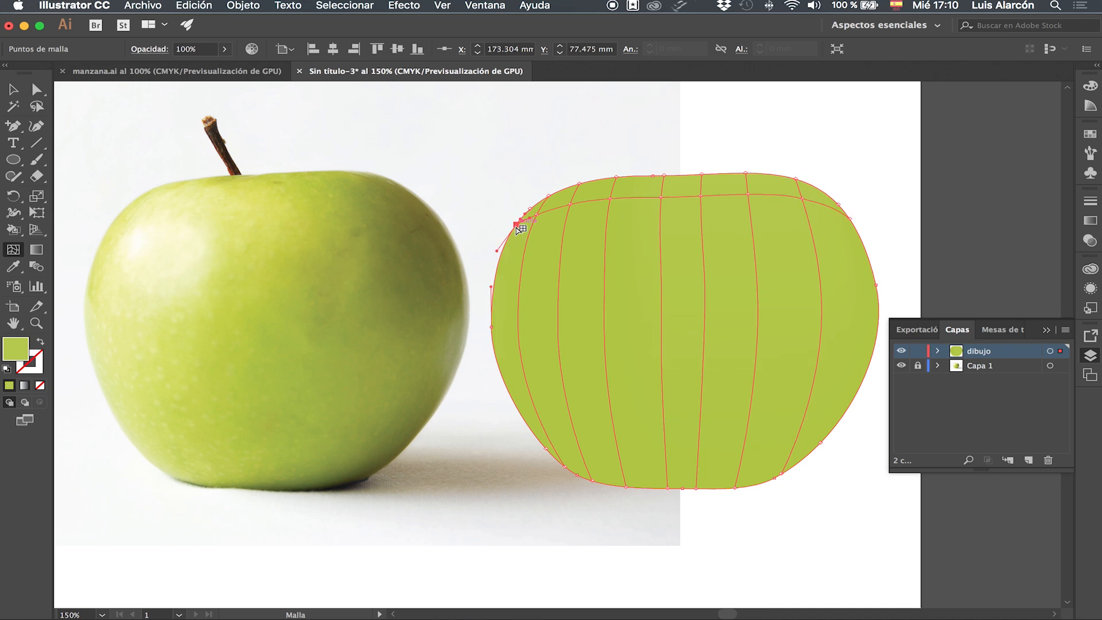
click(499, 261)
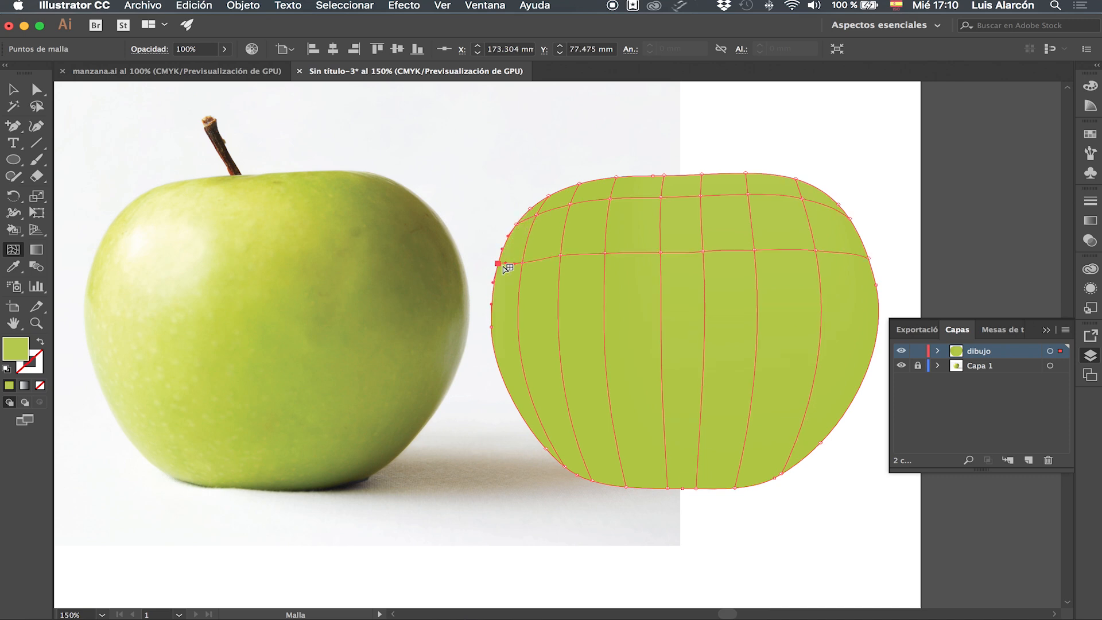
key(super+z)
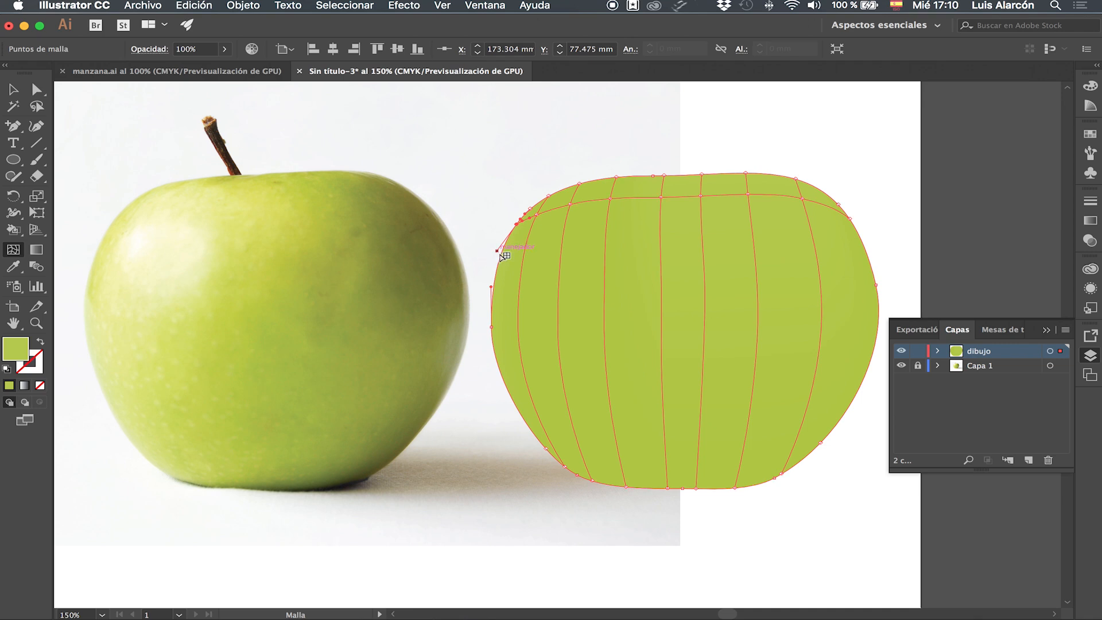
click(502, 251)
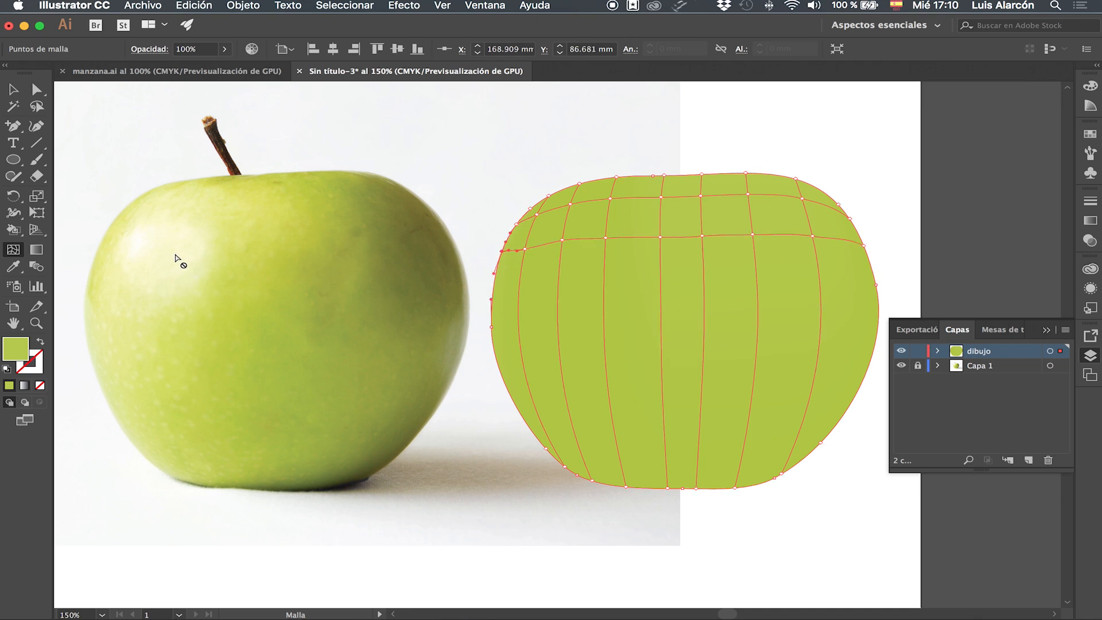
Add four more horizontal mesh lines down the left edge and across the lower part of the shape.
click(493, 294)
click(494, 352)
click(516, 404)
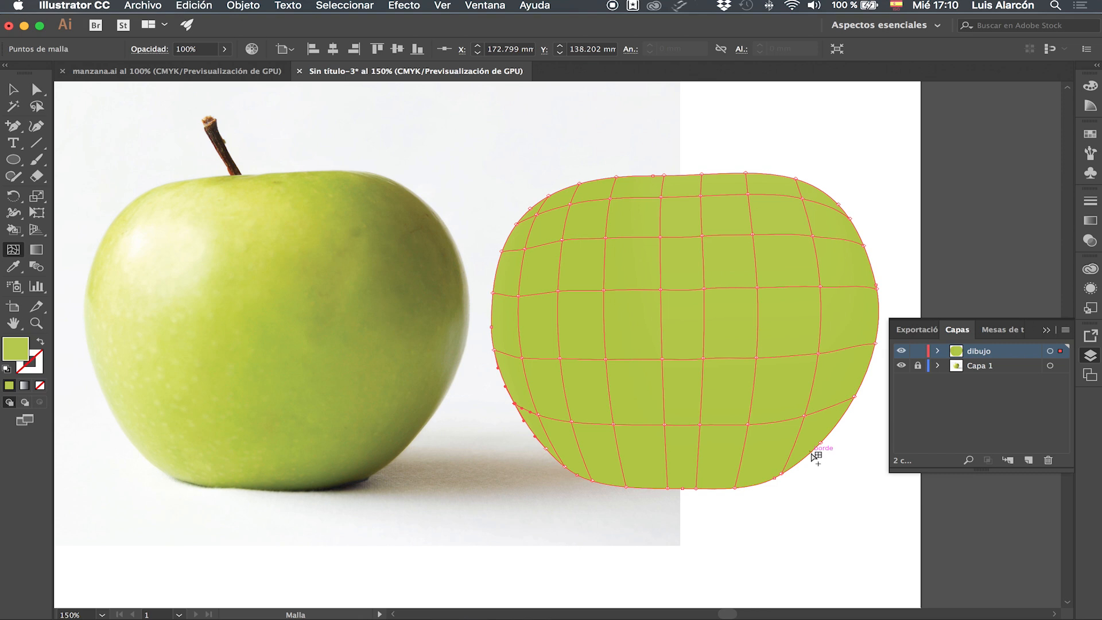
click(622, 465)
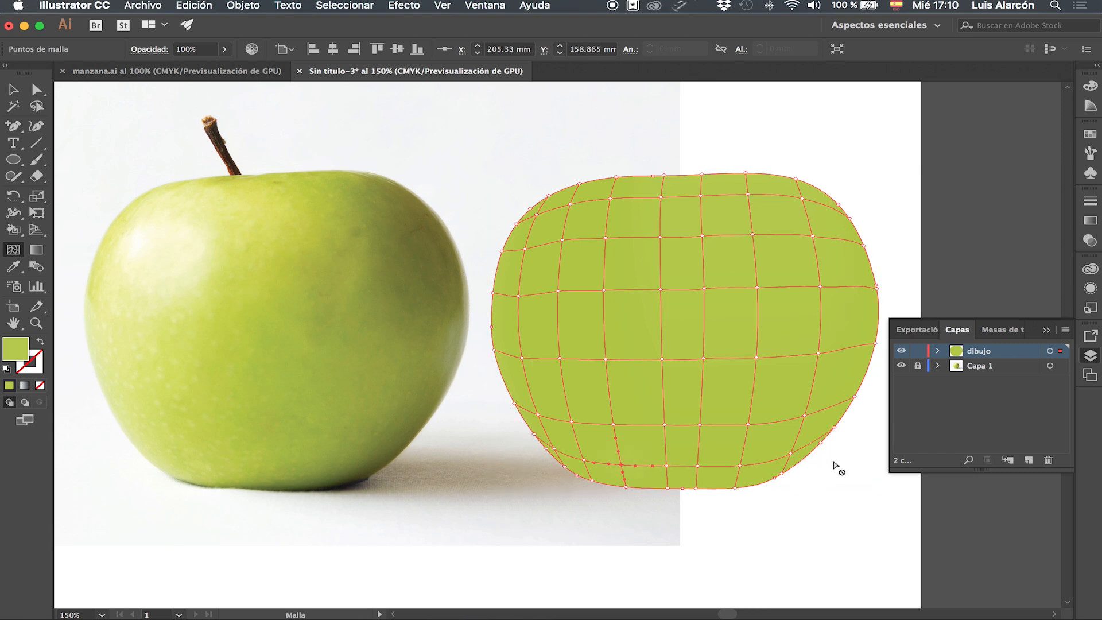
Select one mesh point near the upper left and fill it with the highlight colour sampled from the photo's shine.
scroll(704, 488, right, 3)
scroll(704, 487, up, 2)
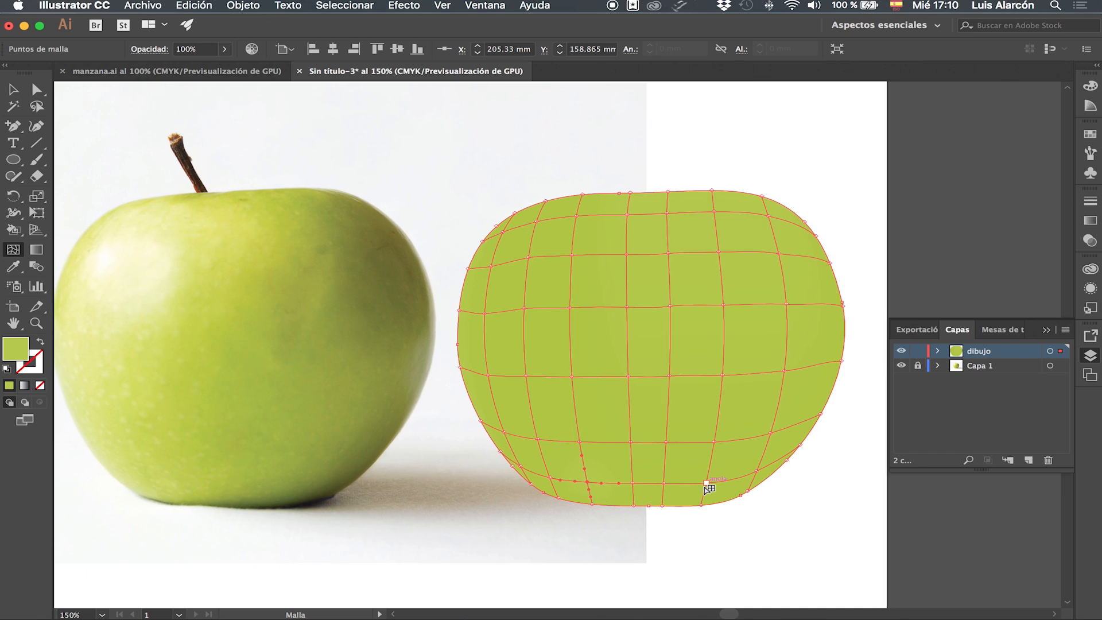
scroll(709, 488, left, 2)
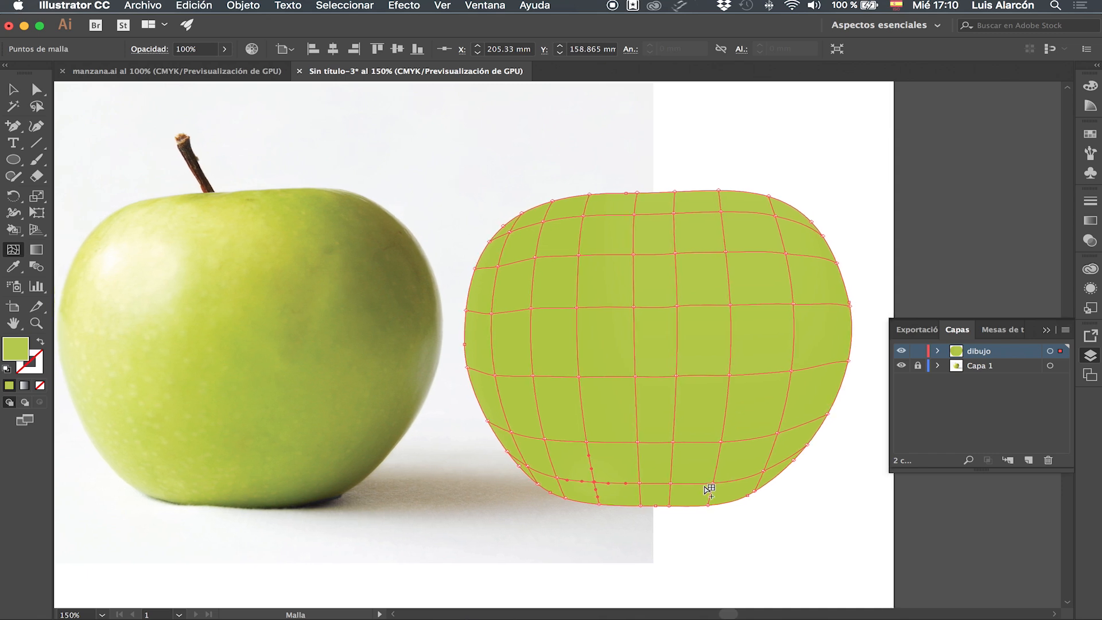
click(35, 90)
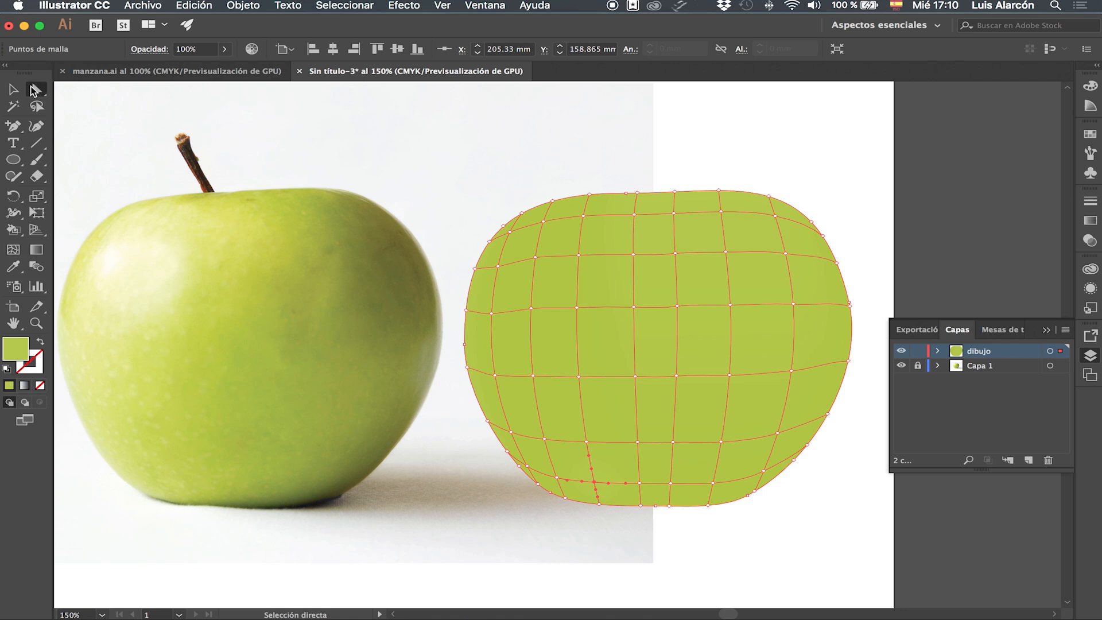
click(535, 257)
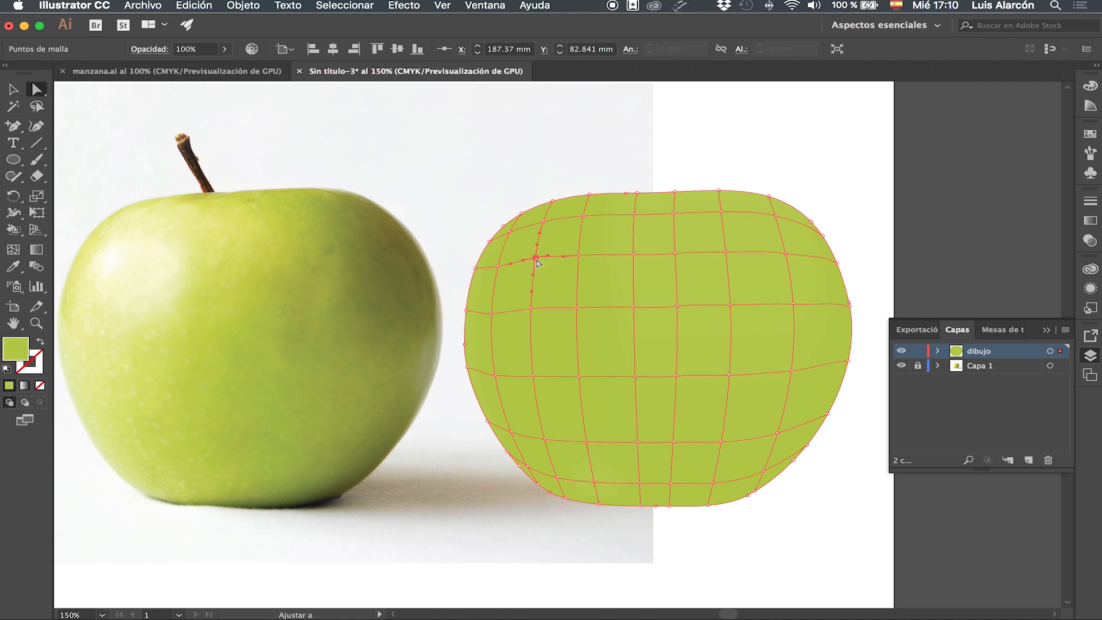
drag(538, 266, 540, 268)
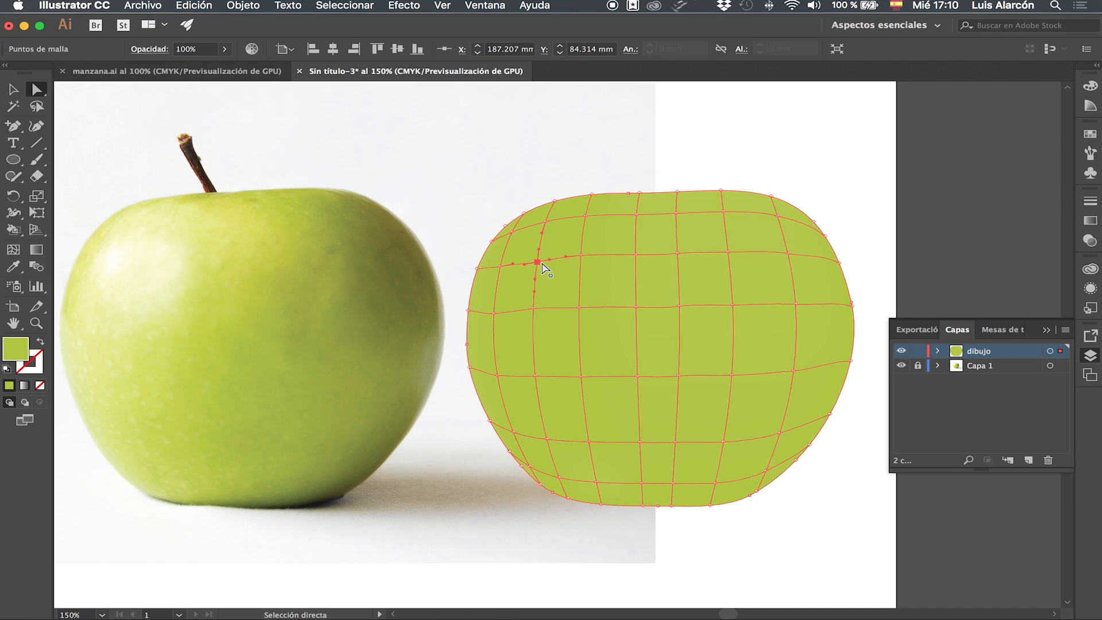
click(13, 266)
click(143, 258)
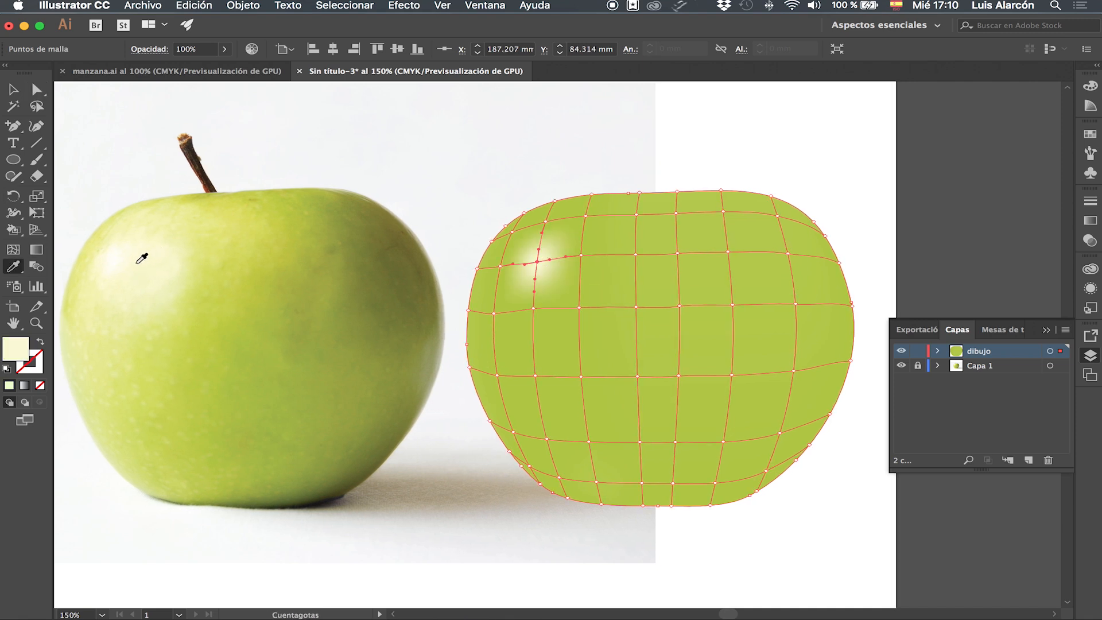
Select three mesh points around the highlight and fill them with a pale colour sampled from the photo.
click(36, 90)
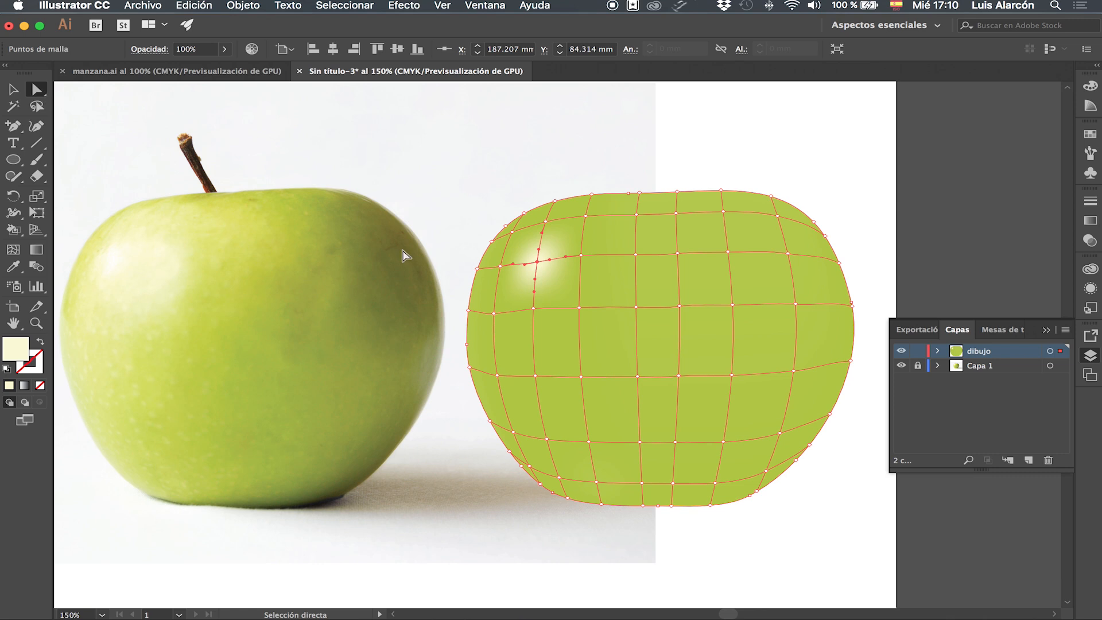
click(499, 266)
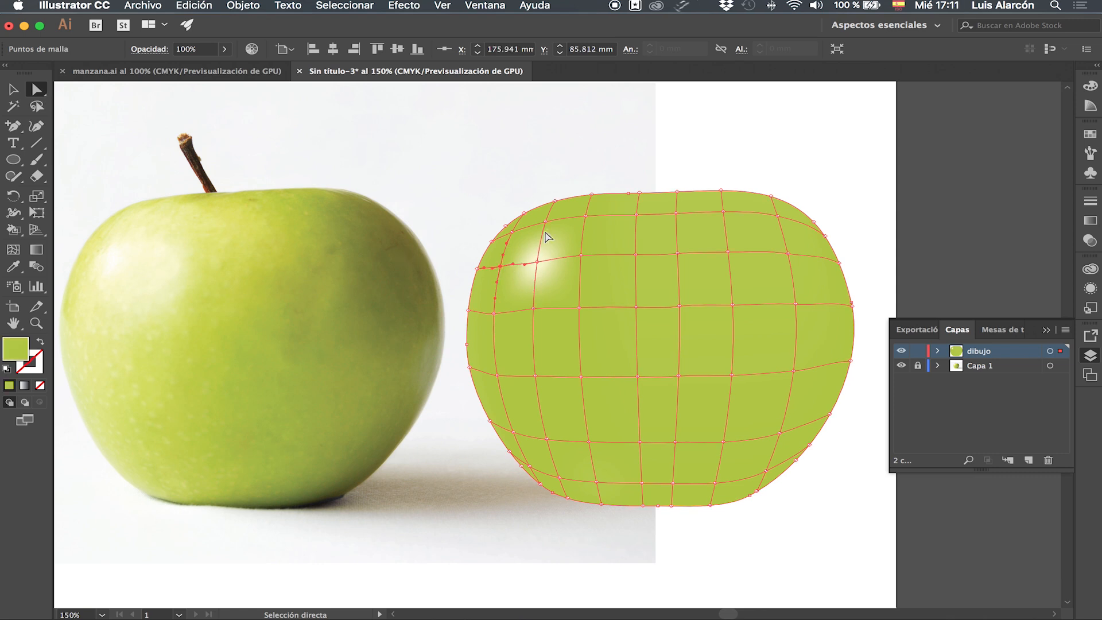
click(581, 255)
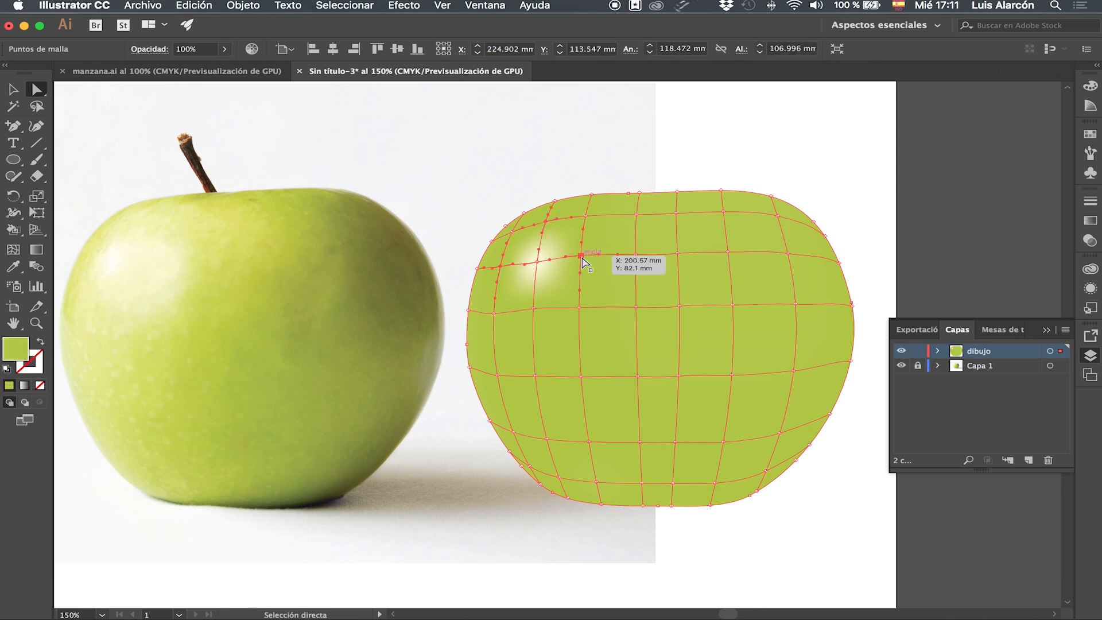
click(533, 308)
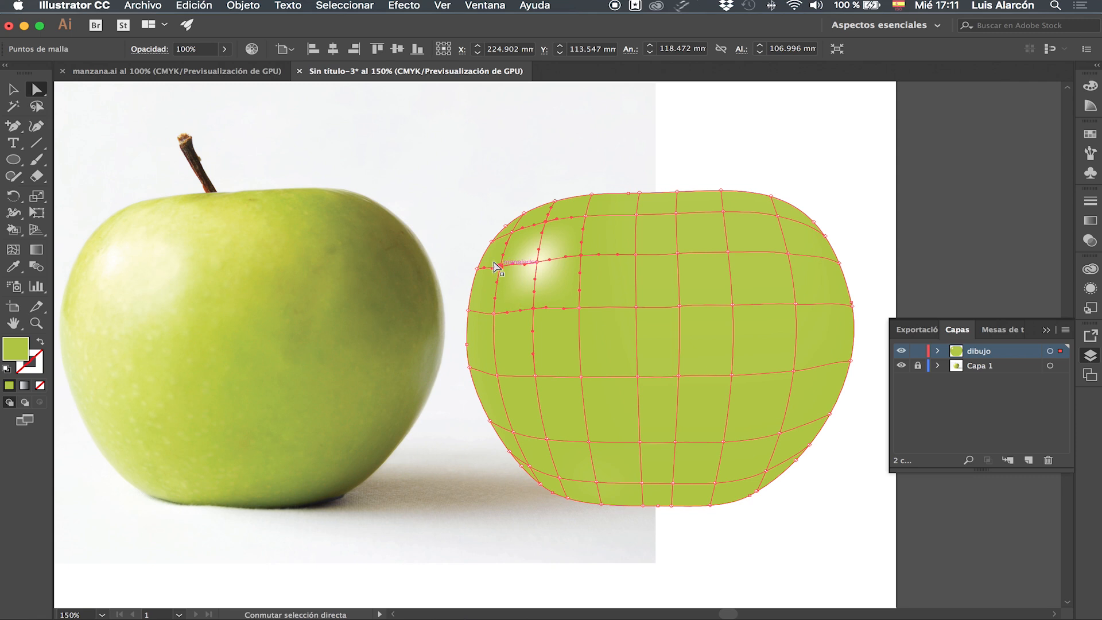
key(i)
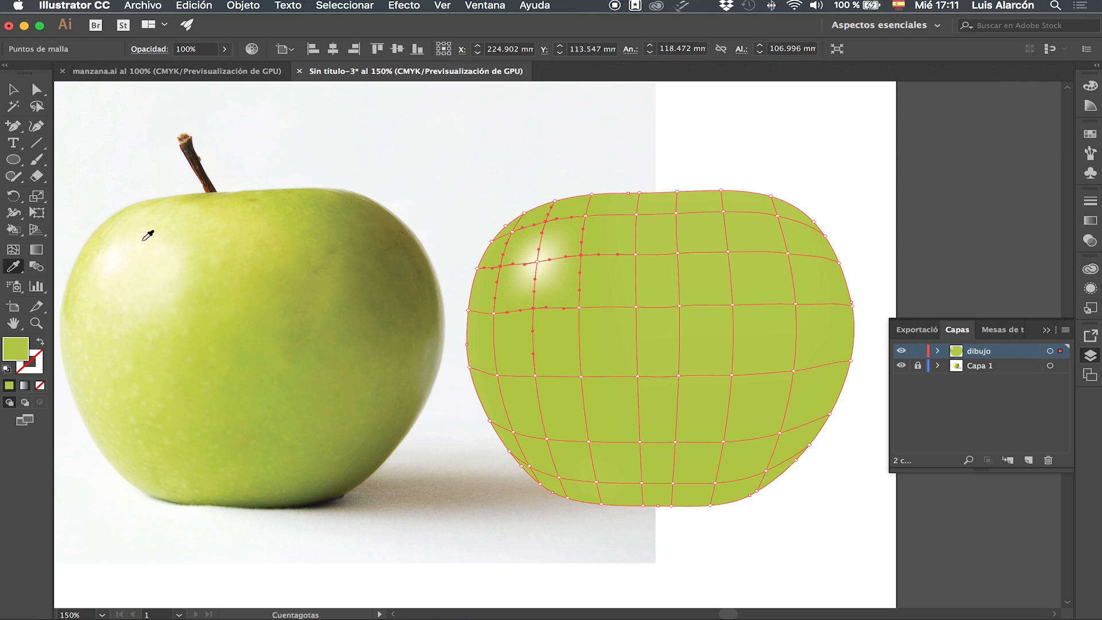
click(144, 239)
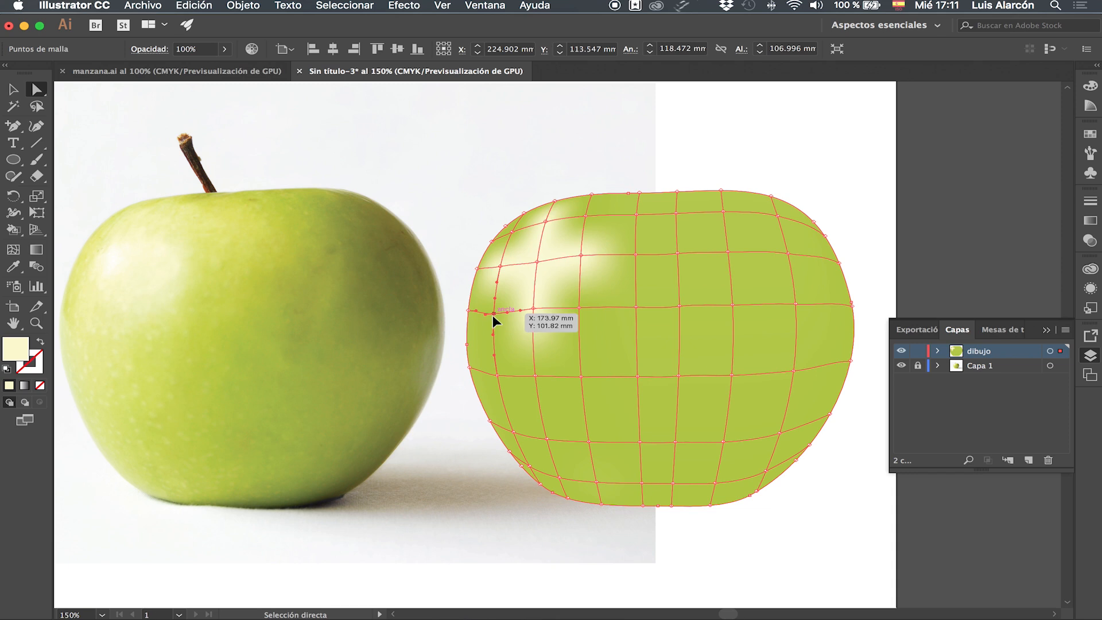
Select more mesh points across the upper-left area and fill them with light yellow-greens sampled near the photo's highlight.
super+click(494, 313)
shift+super+click(579, 308)
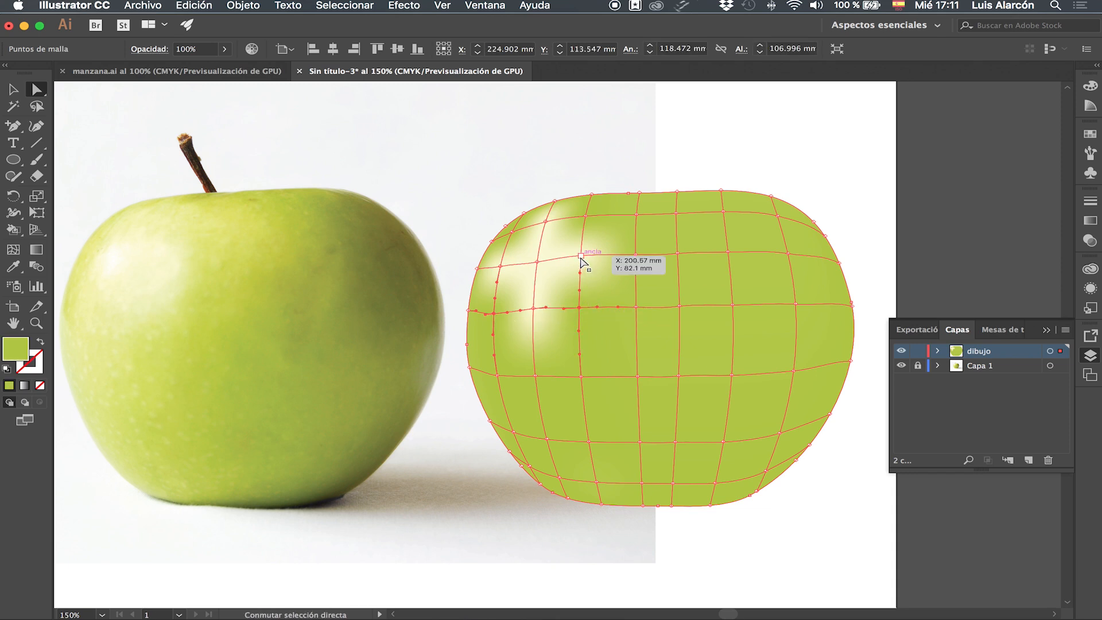
shift+super+click(581, 255)
shift+super+click(585, 217)
drag(559, 220, 515, 240)
key(i)
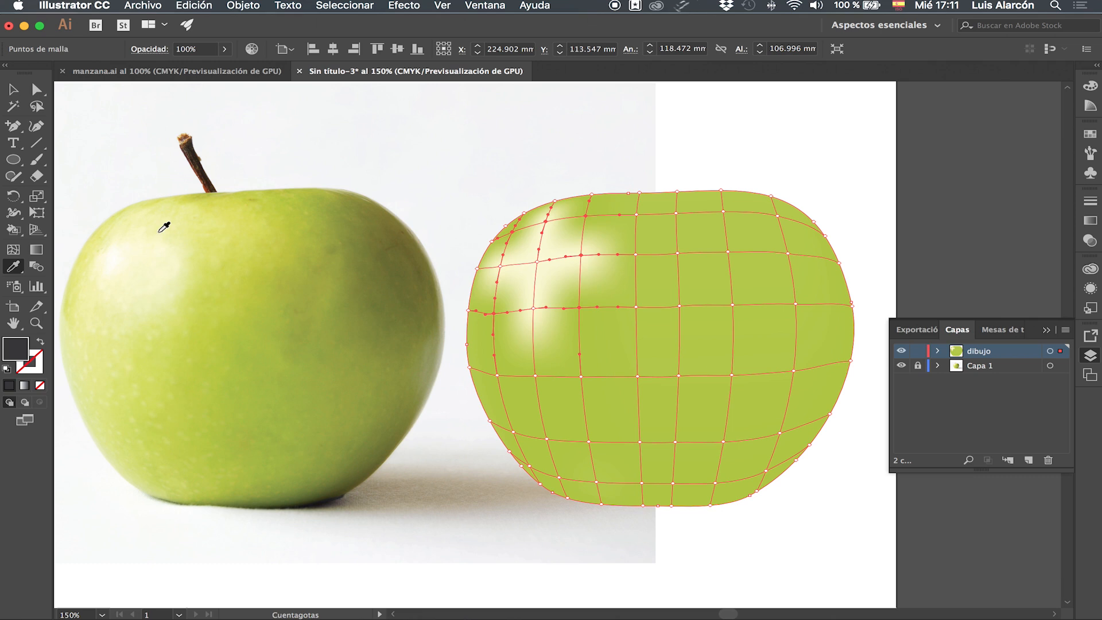
click(158, 228)
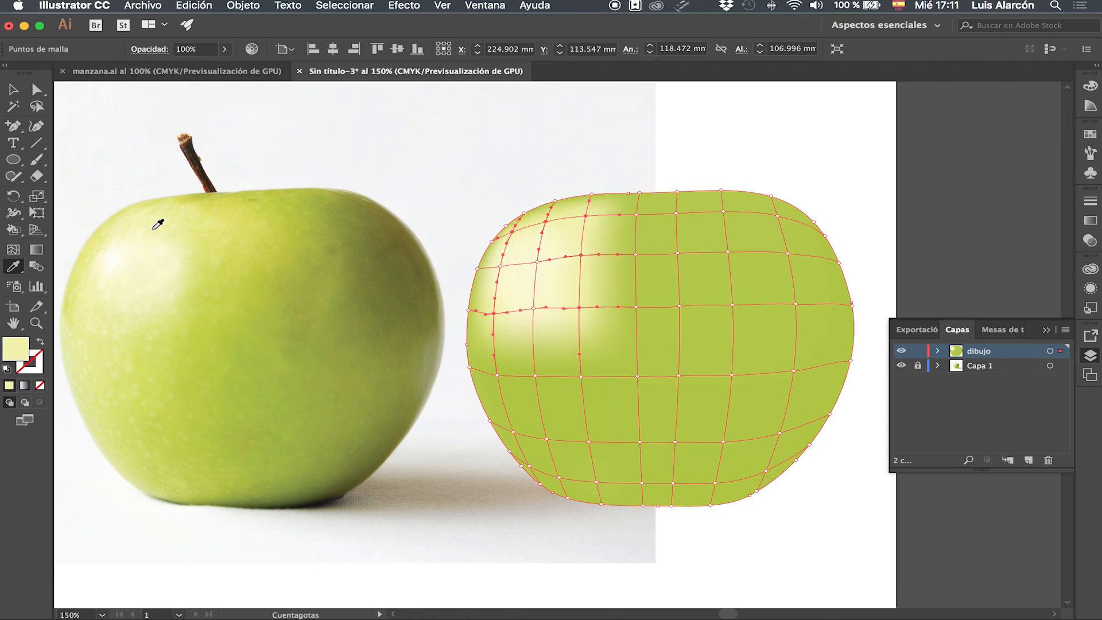
click(180, 228)
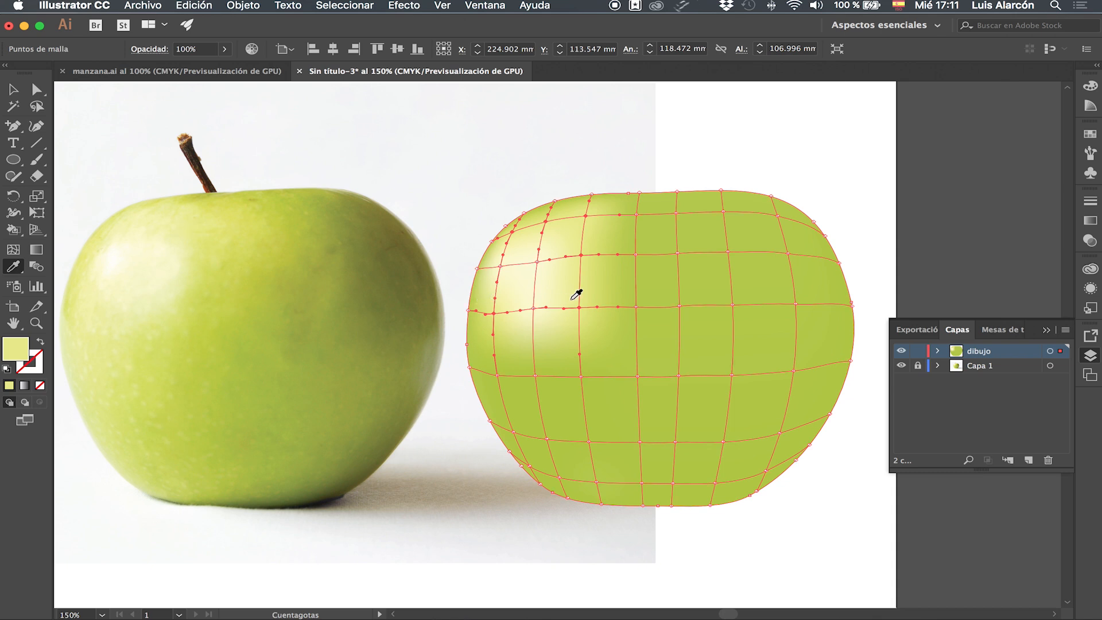
super+click(536, 261)
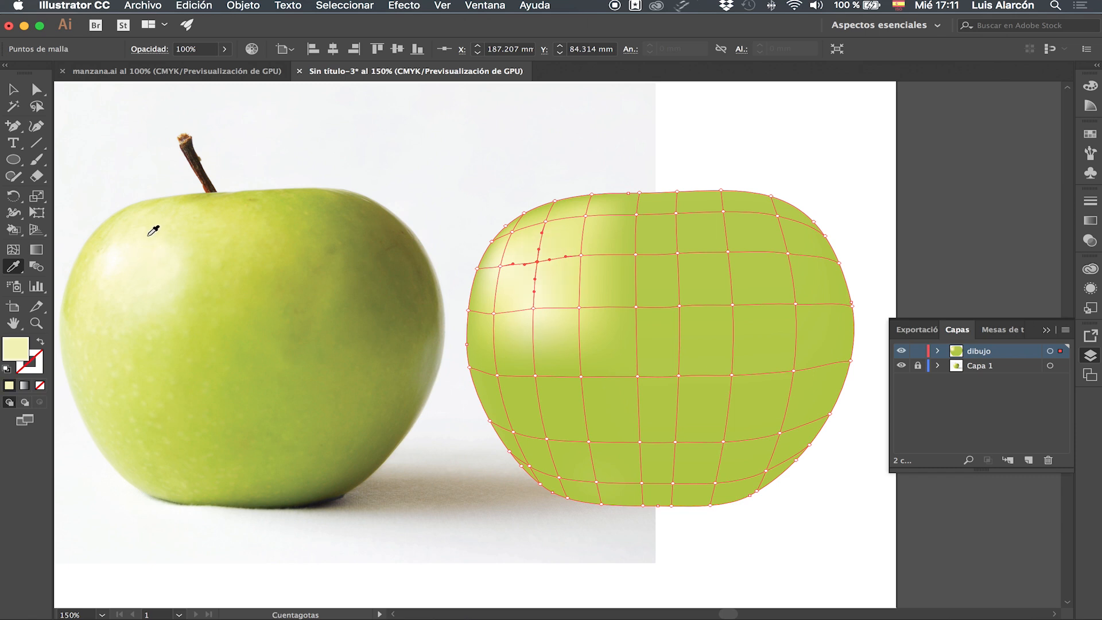
click(145, 244)
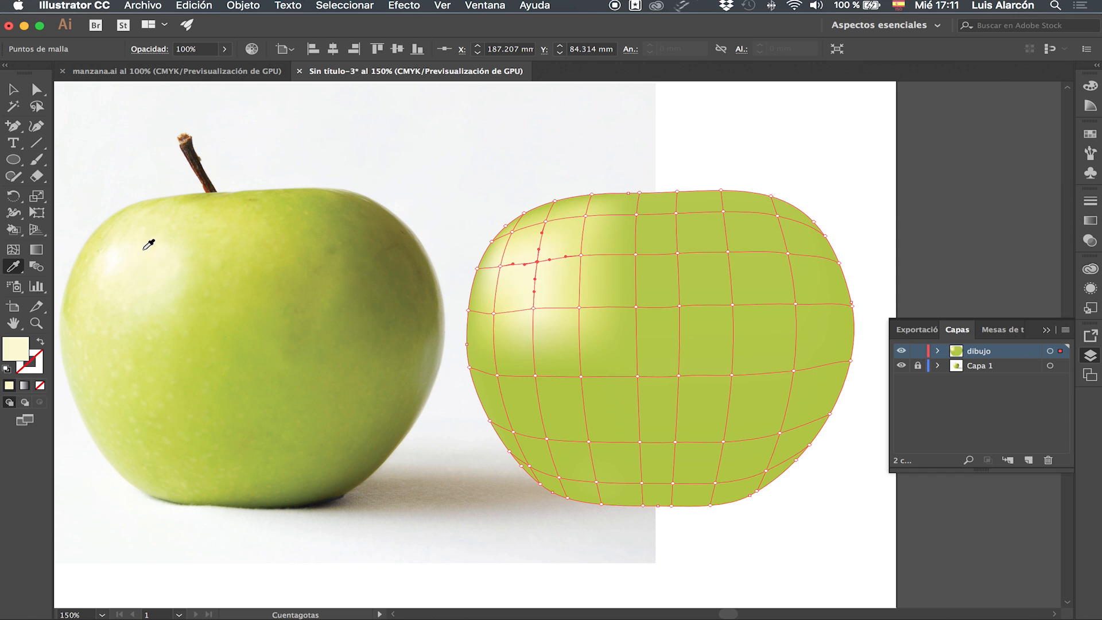
Select mesh points along the lower-left edge and fill them with green sampled from the photo's left side.
click(36, 91)
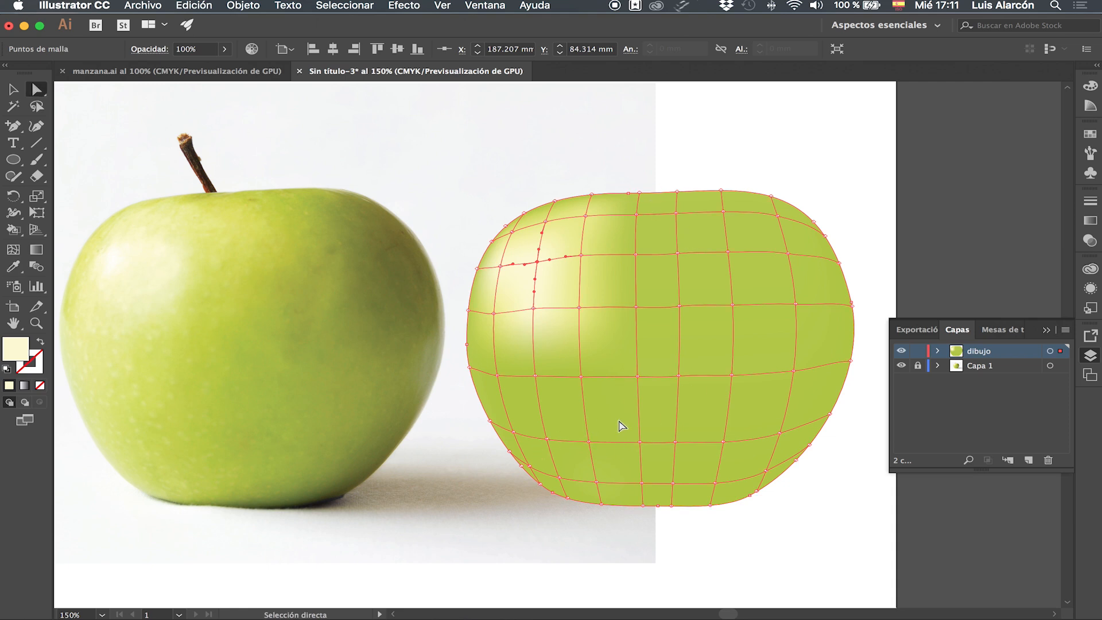
click(497, 375)
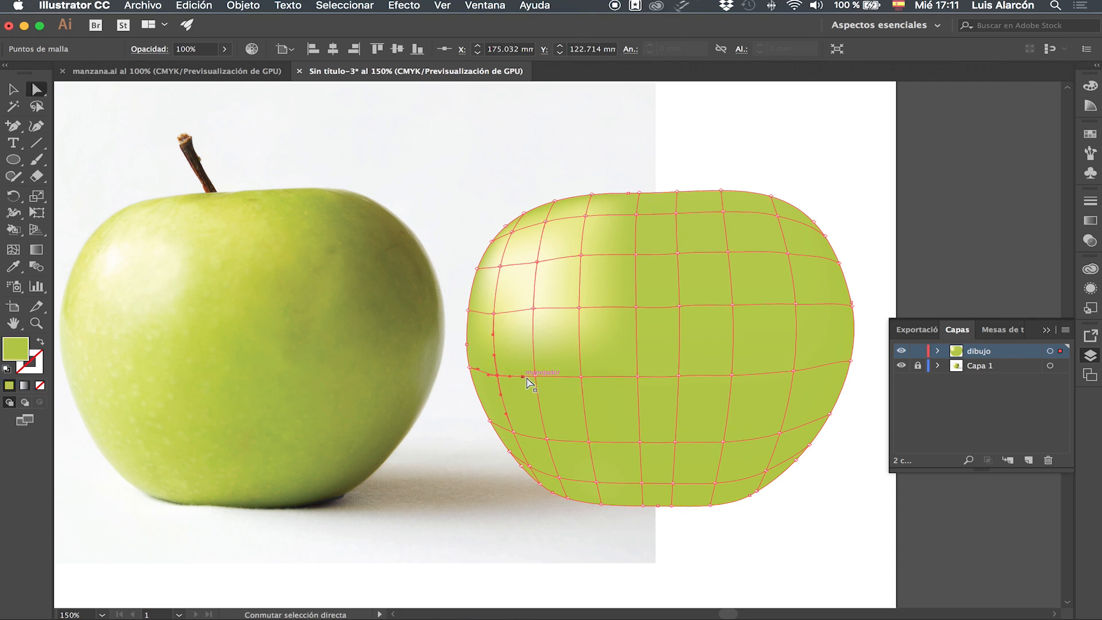
drag(463, 368, 474, 402)
drag(558, 470, 552, 468)
key(i)
click(98, 389)
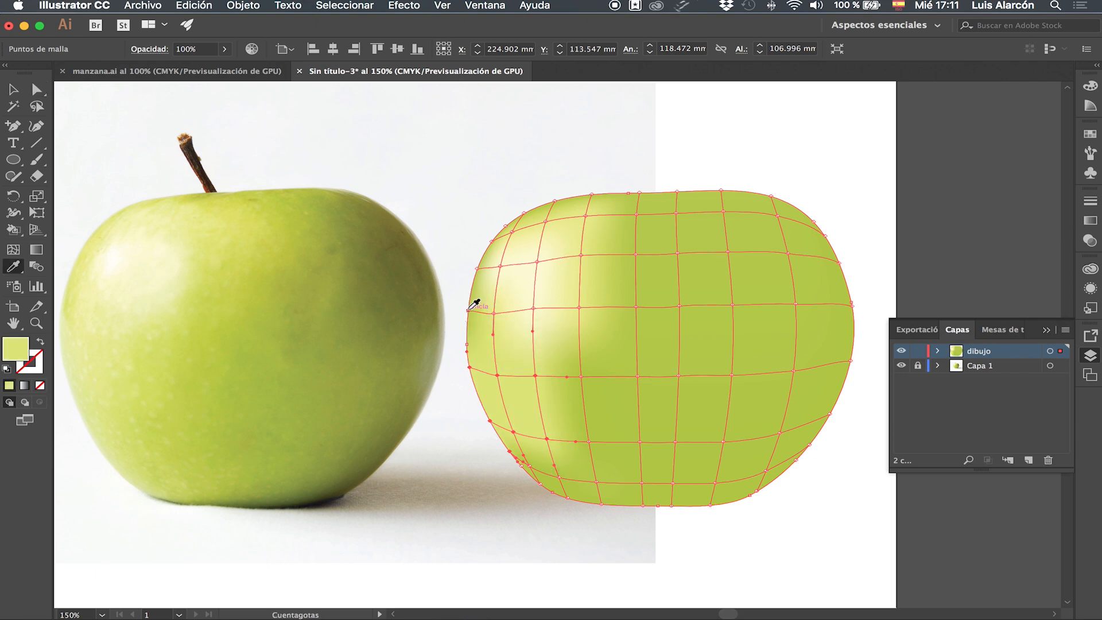
Select mesh points along the upper-left edge and fill them with colour sampled from the photo's upper-left rim.
key(a)
click(469, 310)
shift+click(478, 269)
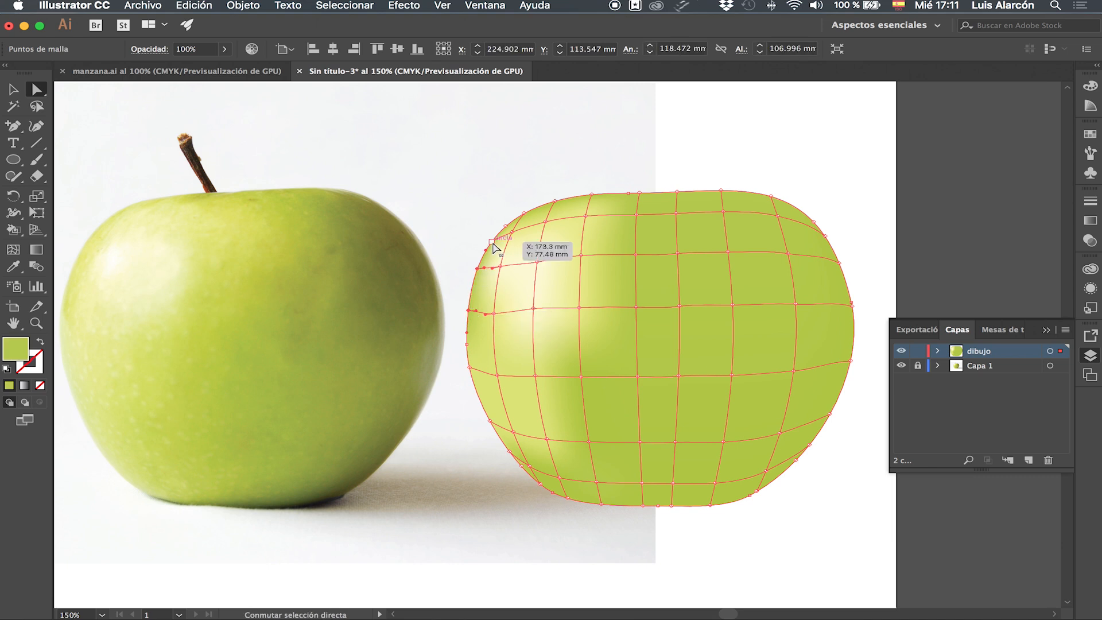
shift+click(505, 228)
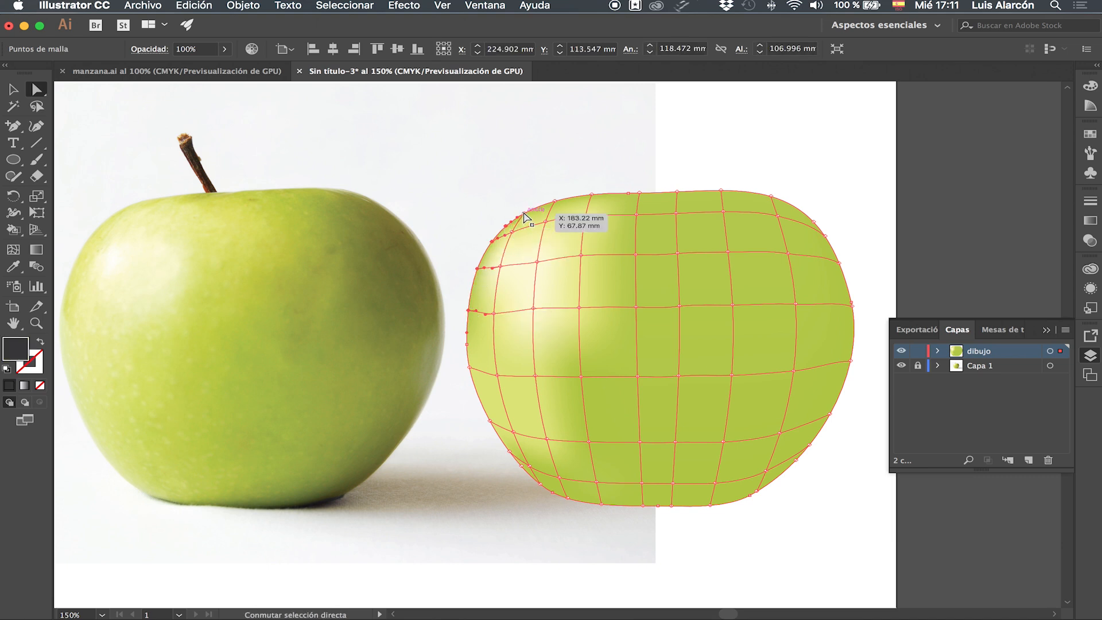
shift+click(523, 214)
key(y)
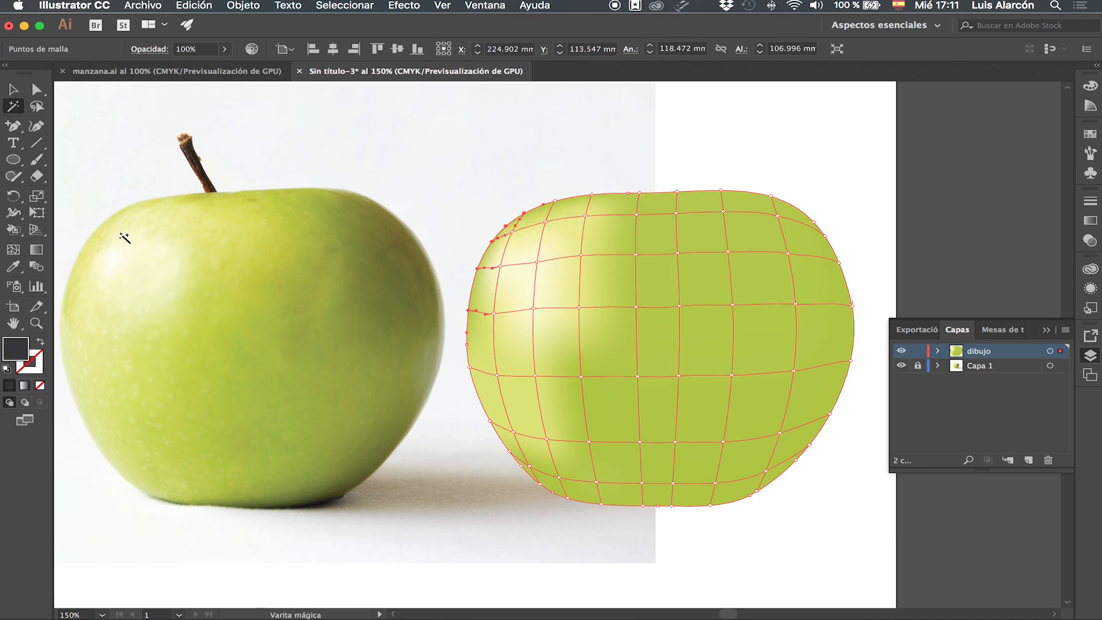
key(i)
click(104, 226)
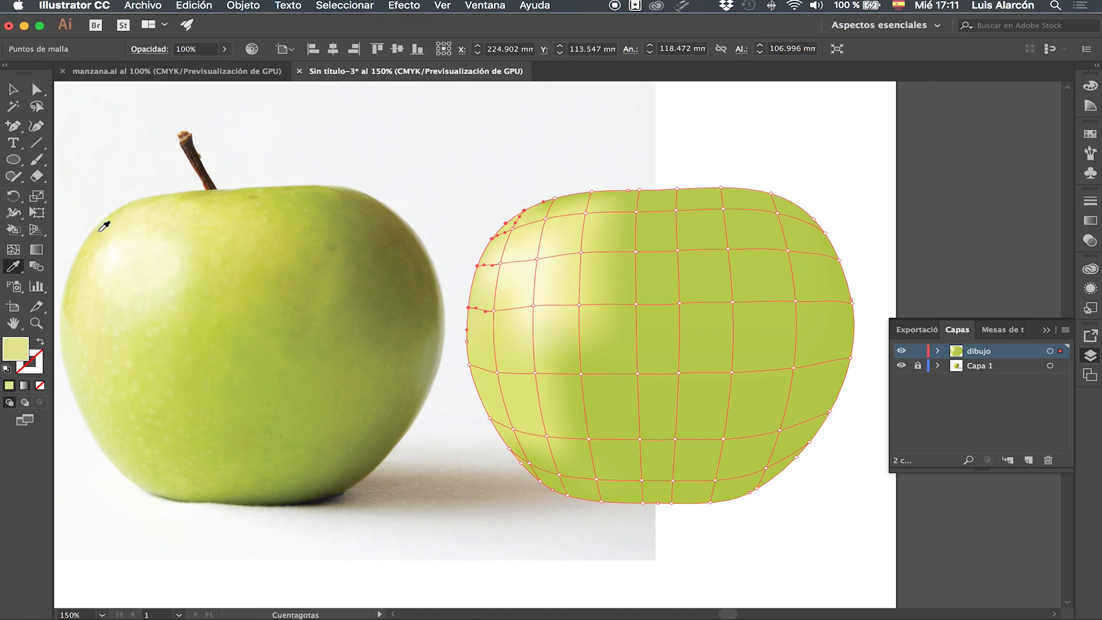
Select mesh points in the lower-middle area and fill them with a mid green sampled from the photo's centre.
key(a)
drag(534, 310, 534, 311)
click(492, 309)
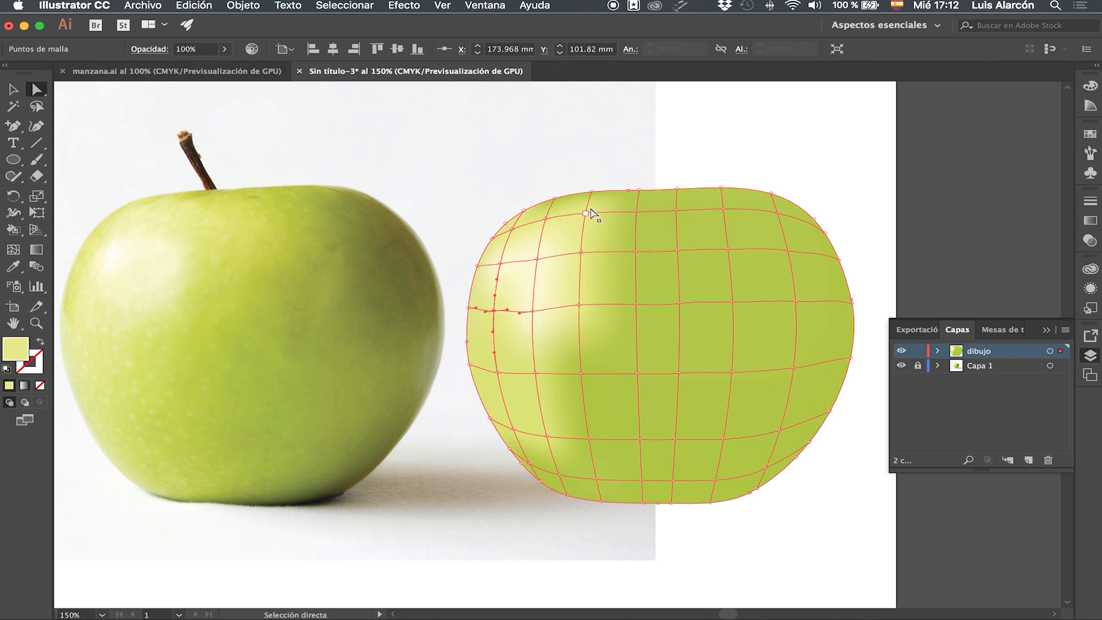
drag(532, 316, 532, 312)
click(581, 374)
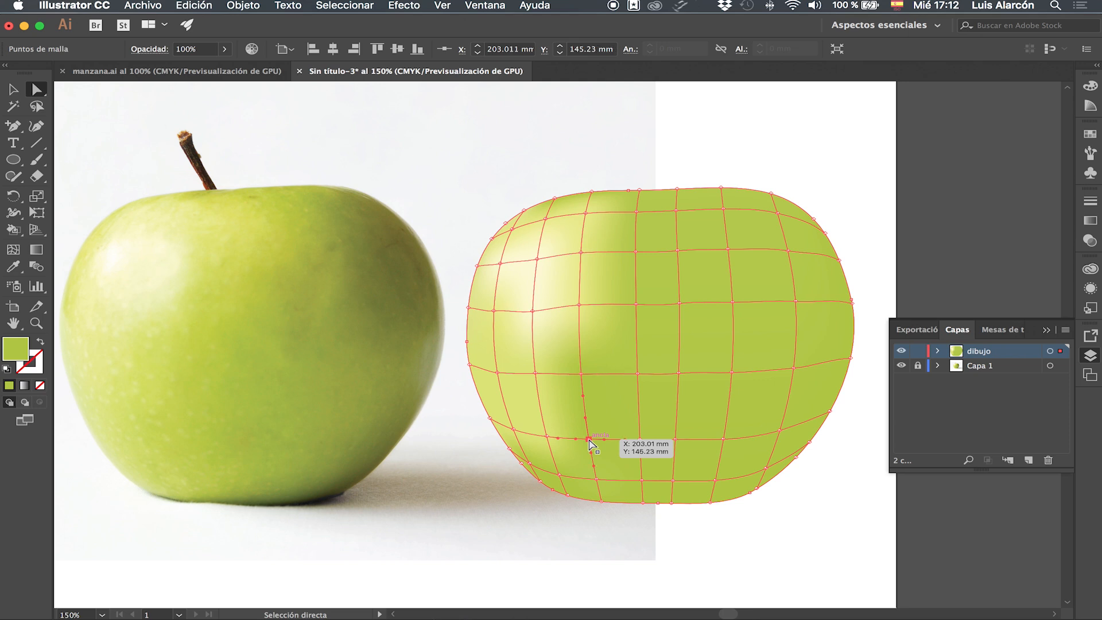
shift+click(581, 373)
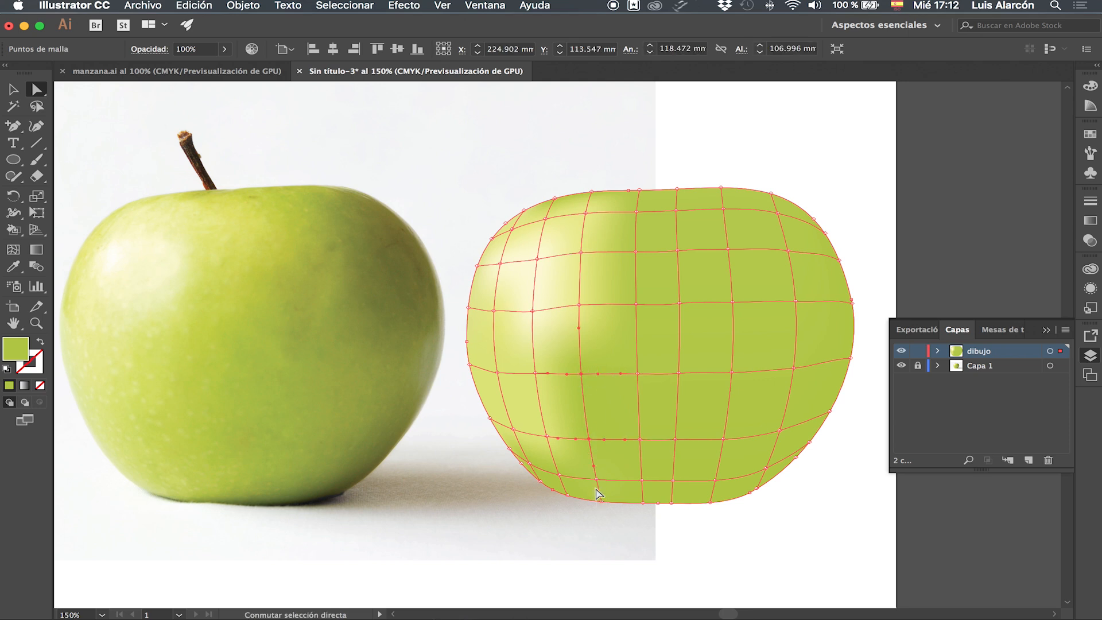
shift+click(596, 480)
key(i)
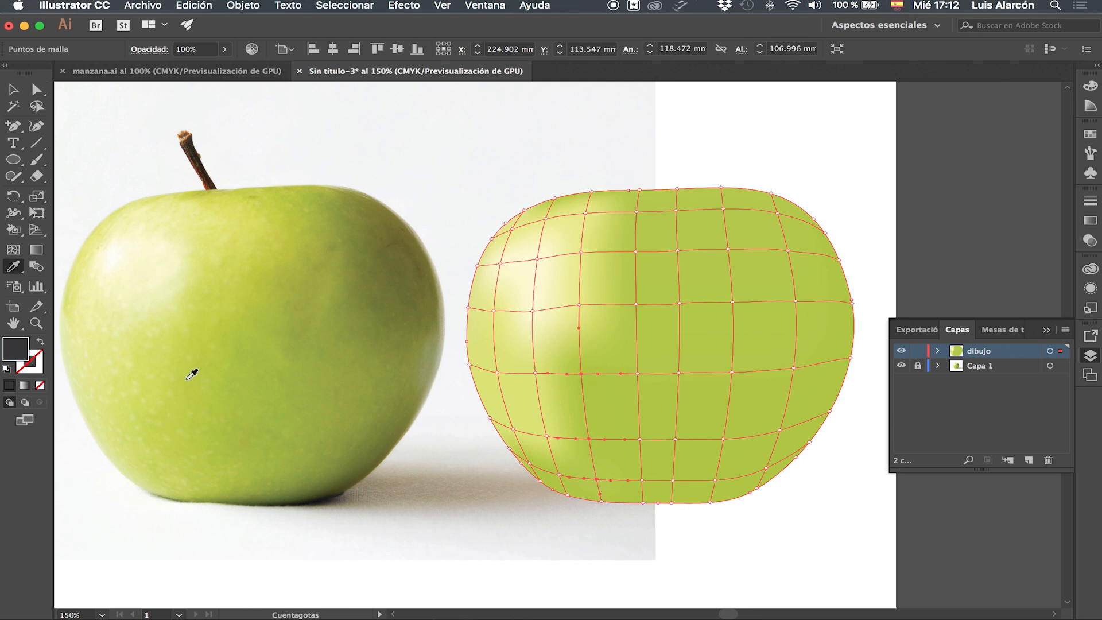
click(194, 386)
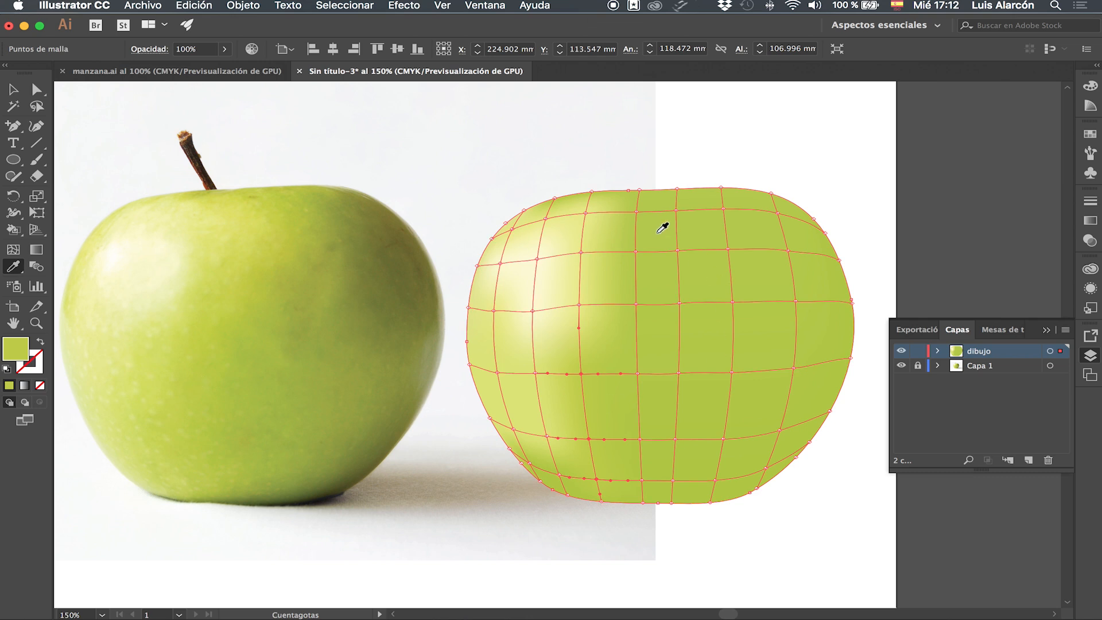
Select the mesh points down the central column and fill them with colour sampled from the photo's upper centre.
super+click(637, 212)
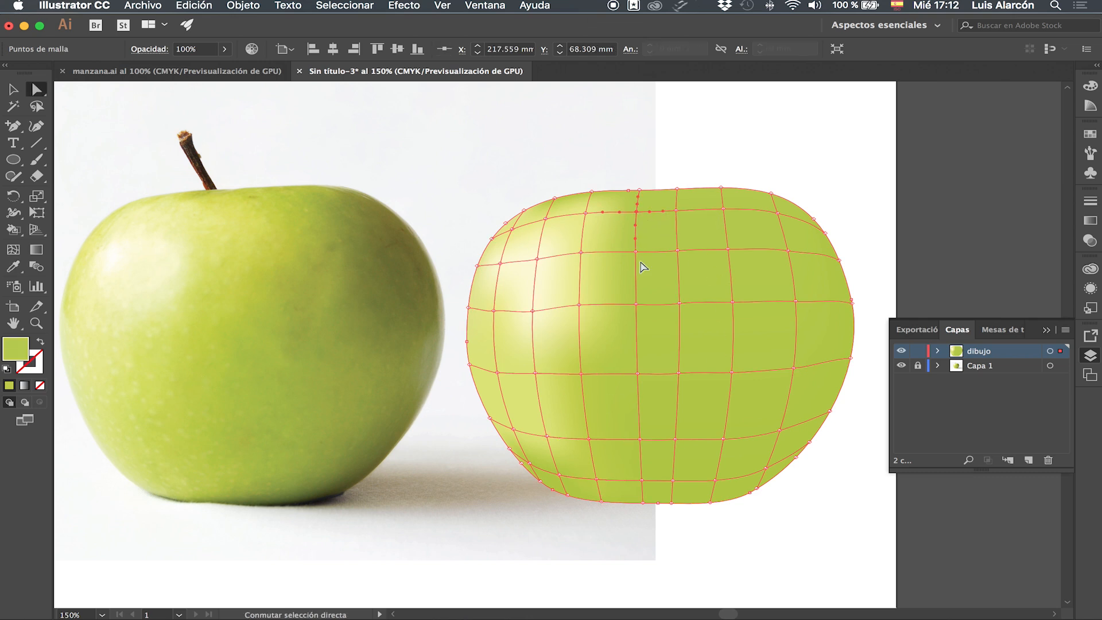
shift+super+click(636, 251)
scroll(645, 309, down, 2)
shift+super+click(636, 276)
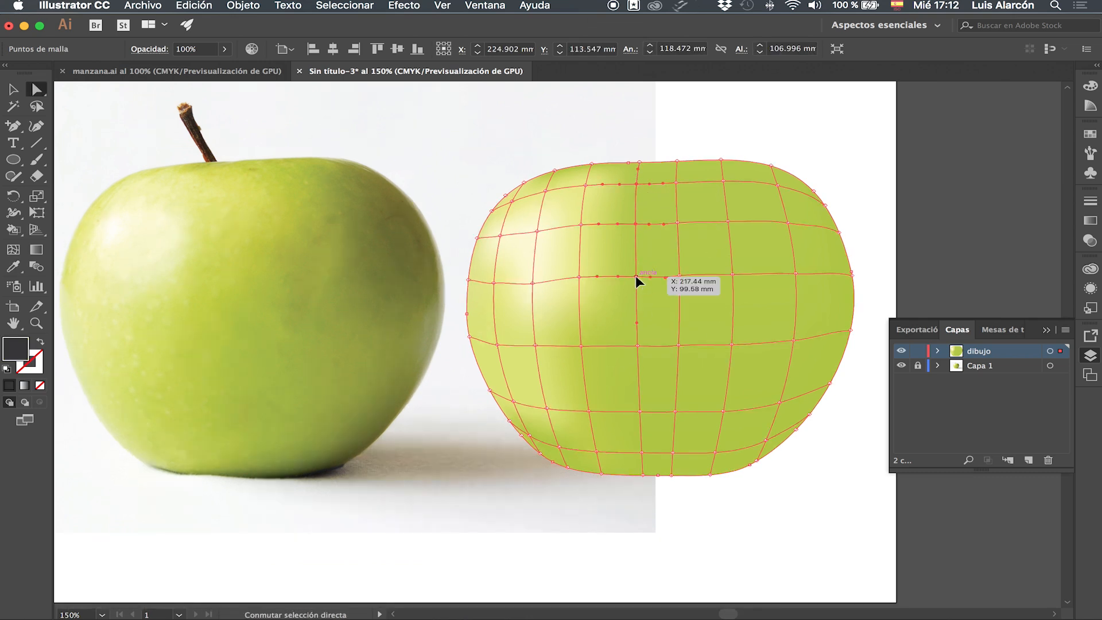
shift+super+click(637, 346)
key(i)
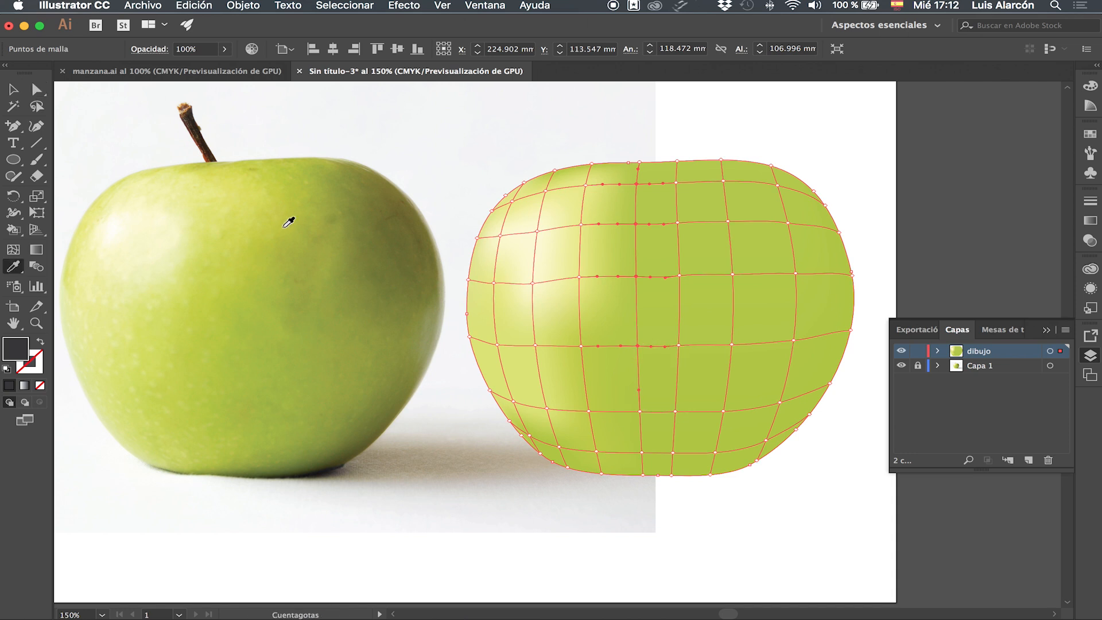
click(244, 201)
Select a mesh point in the lower-left interior and fill it with green sampled from the photo's left side.
scroll(248, 197, down, 1)
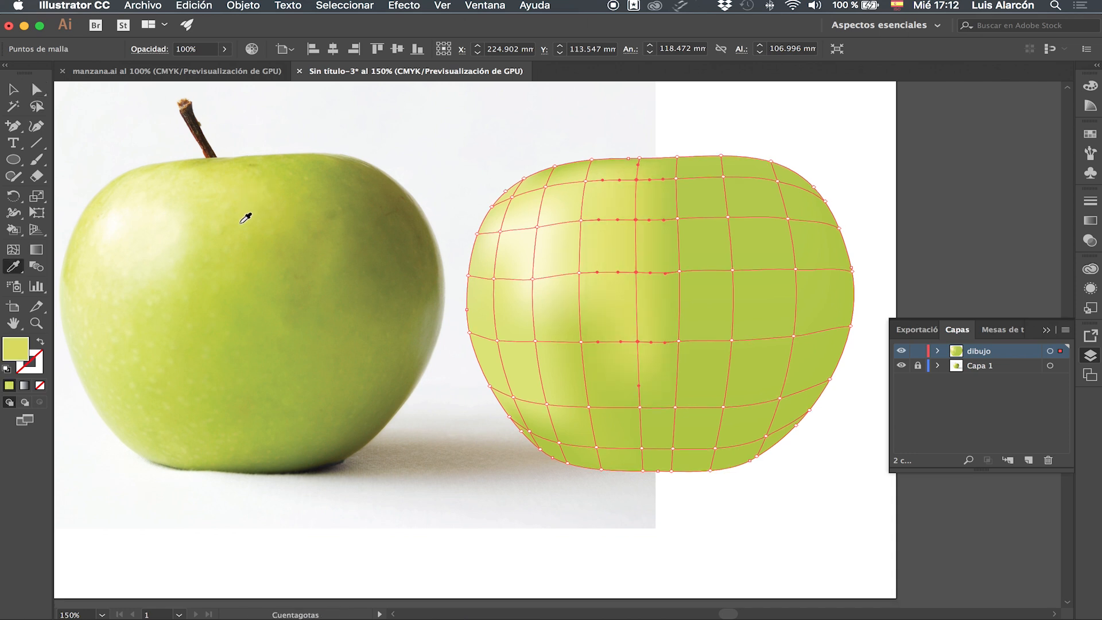
scroll(245, 217, down, 1)
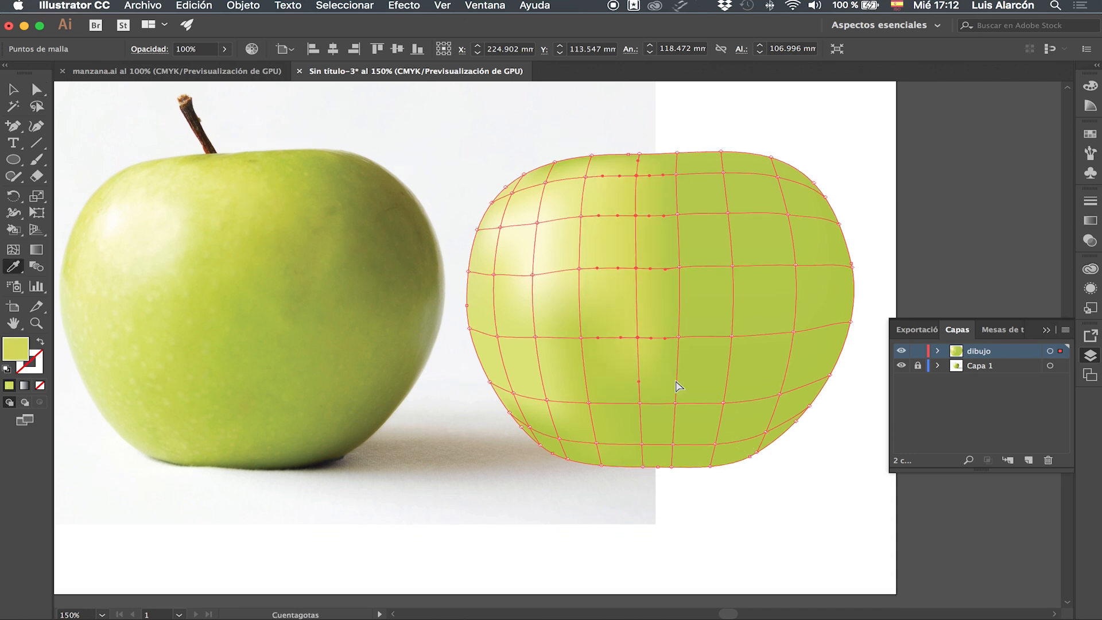
key(a)
click(581, 339)
key(i)
click(167, 326)
Select the two lower mesh points of the central column and fill them with green sampled from the photo's lower-left body.
key(a)
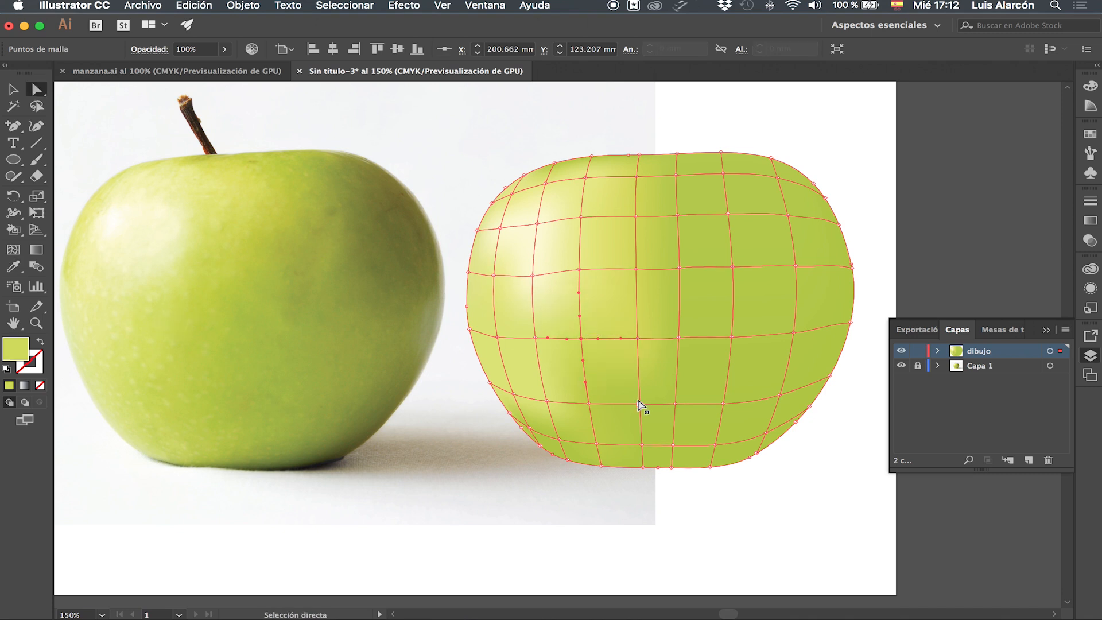
click(640, 404)
click(640, 444)
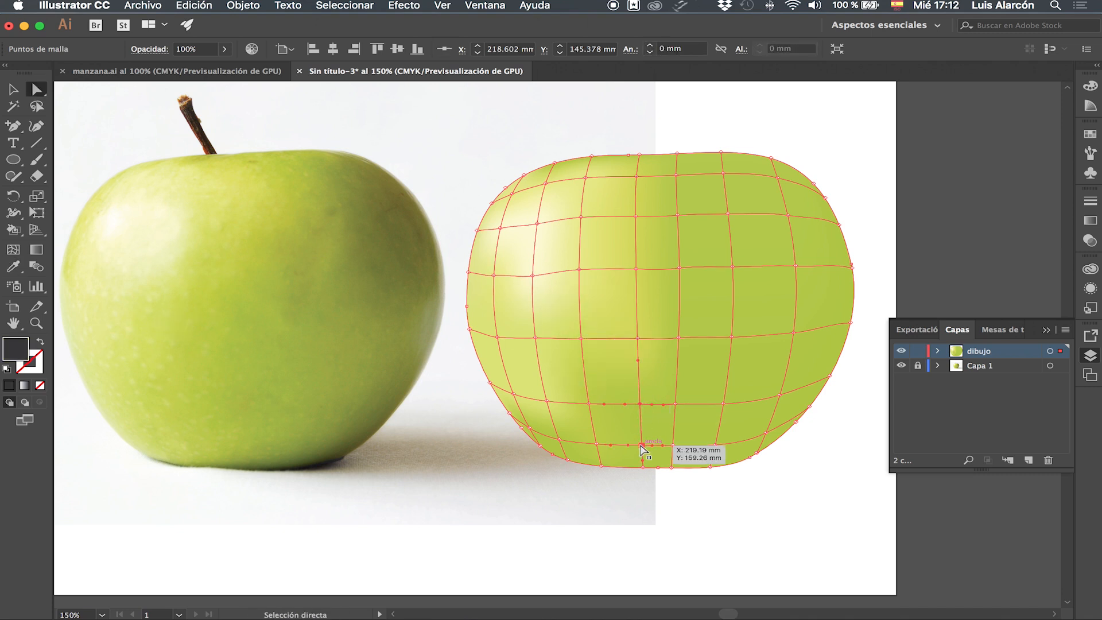
key(i)
click(223, 394)
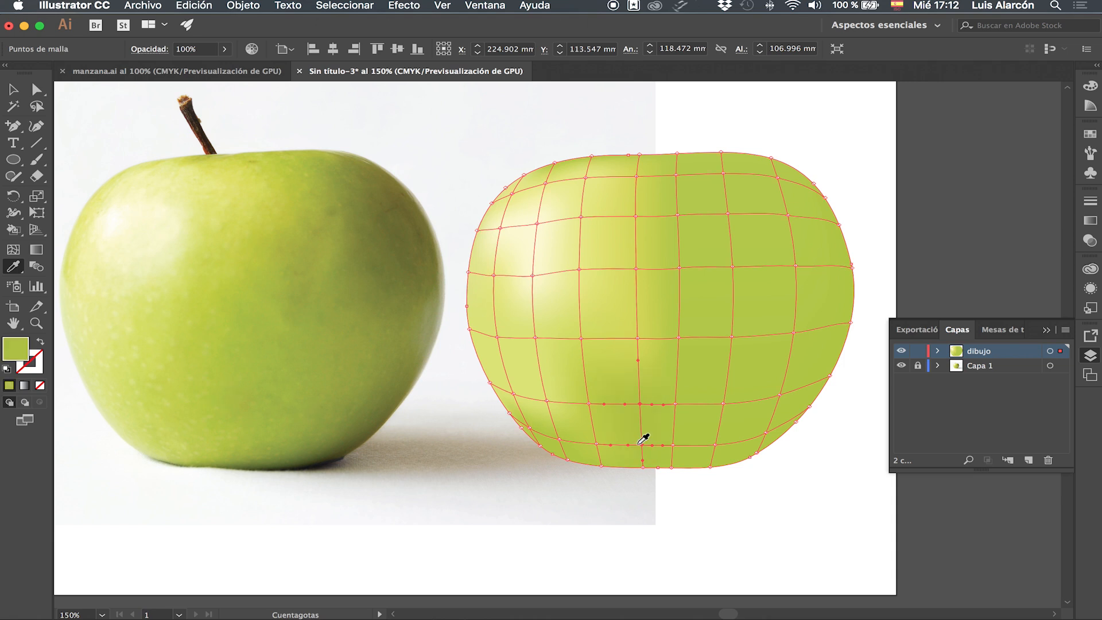
key(a)
click(589, 404)
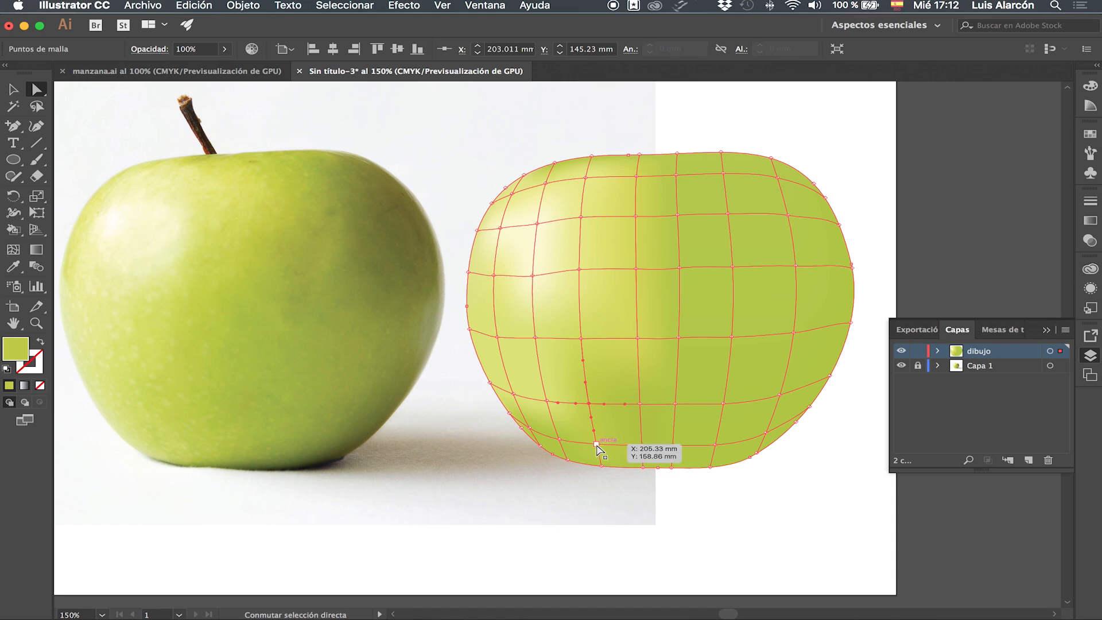
key(i)
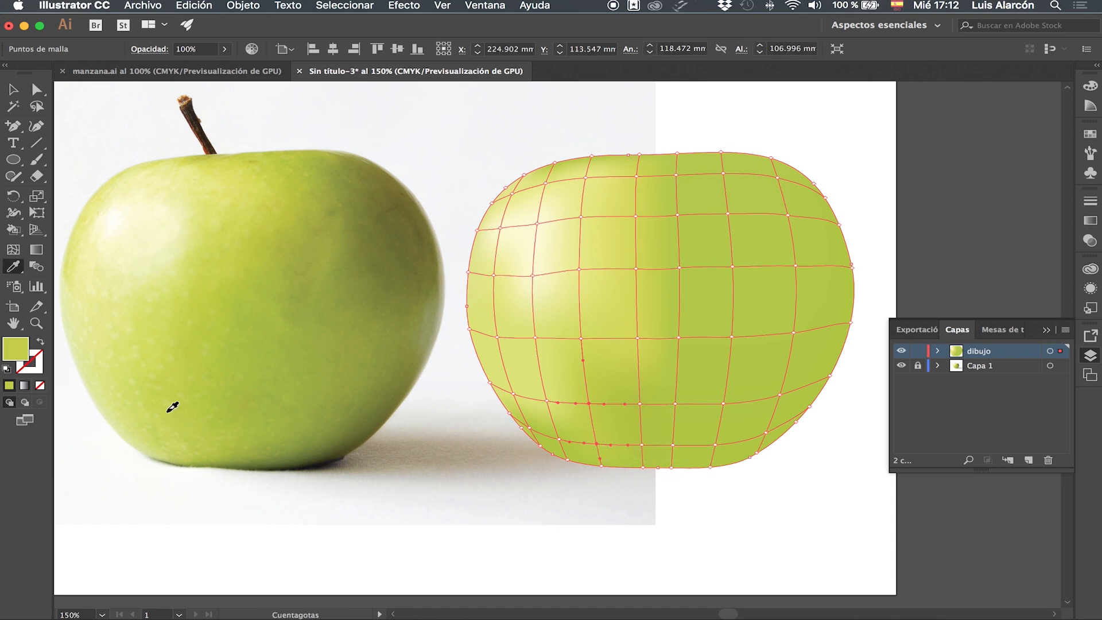
Select the upper mesh points of the column just right of centre and fill them with green sampled near the photo's top.
key(a)
click(676, 174)
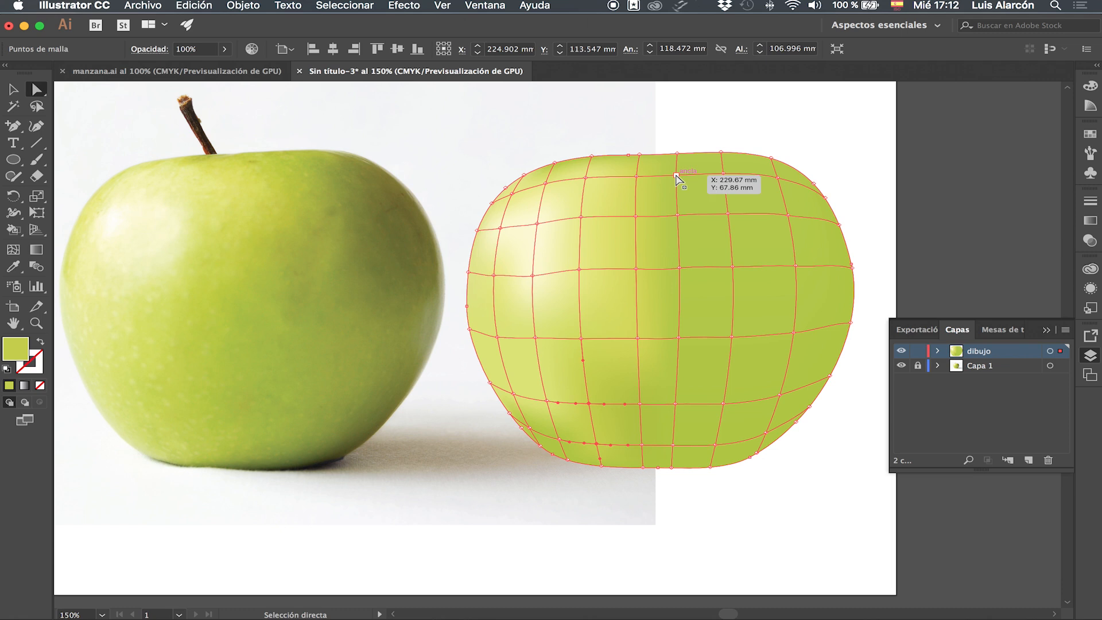
shift+click(677, 217)
shift+click(679, 268)
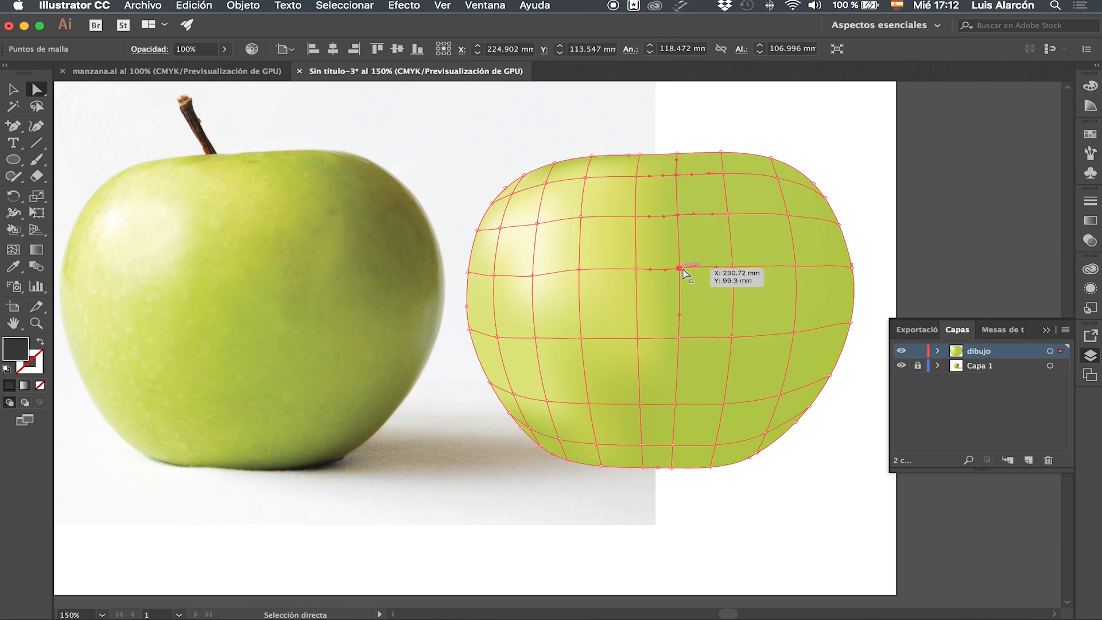
key(i)
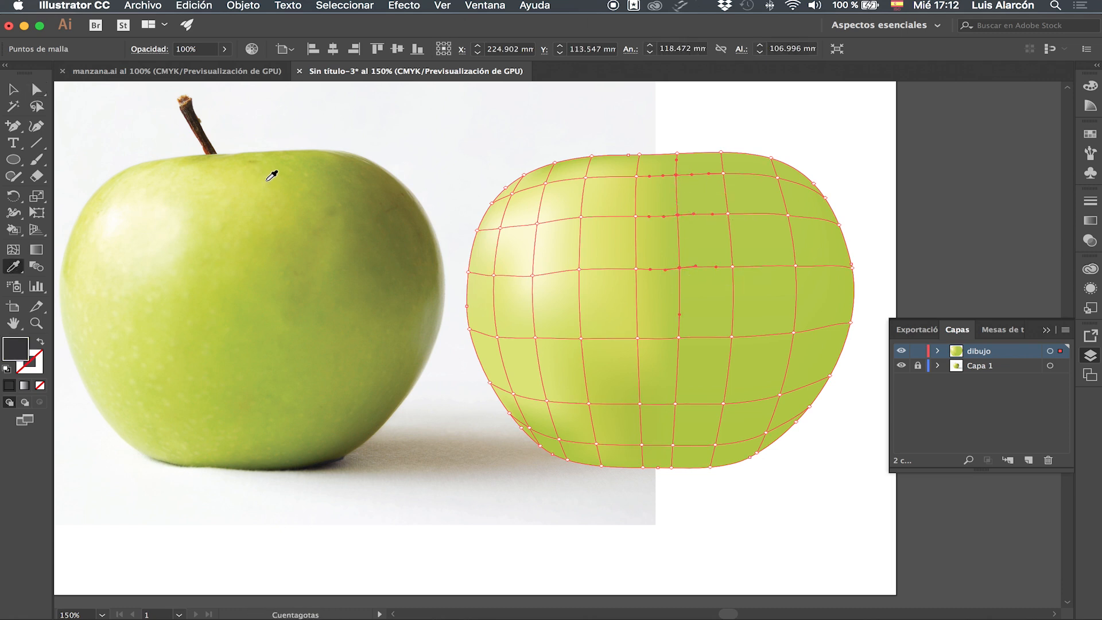
click(274, 174)
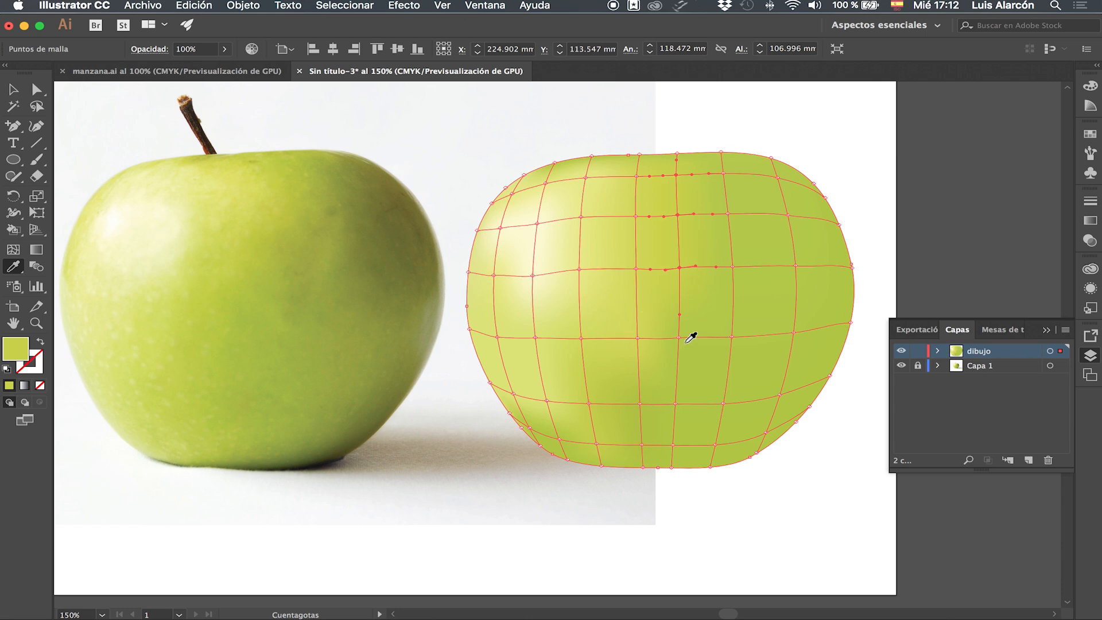
Fill the middle and lower mesh points of that column with greens sampled from the photo's lower body.
super+click(680, 337)
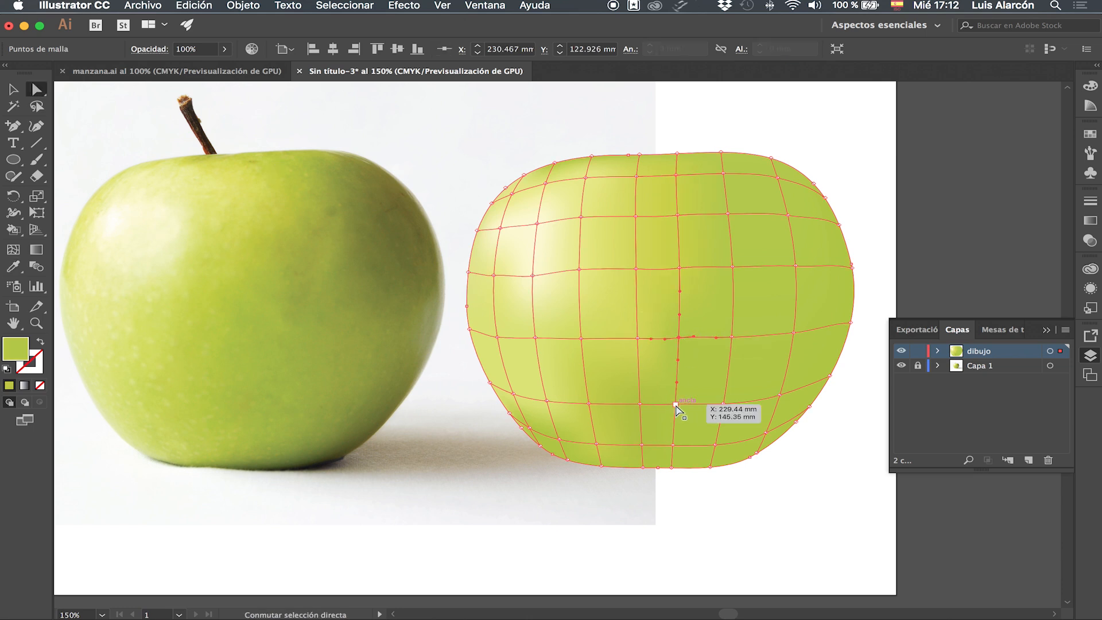
click(266, 357)
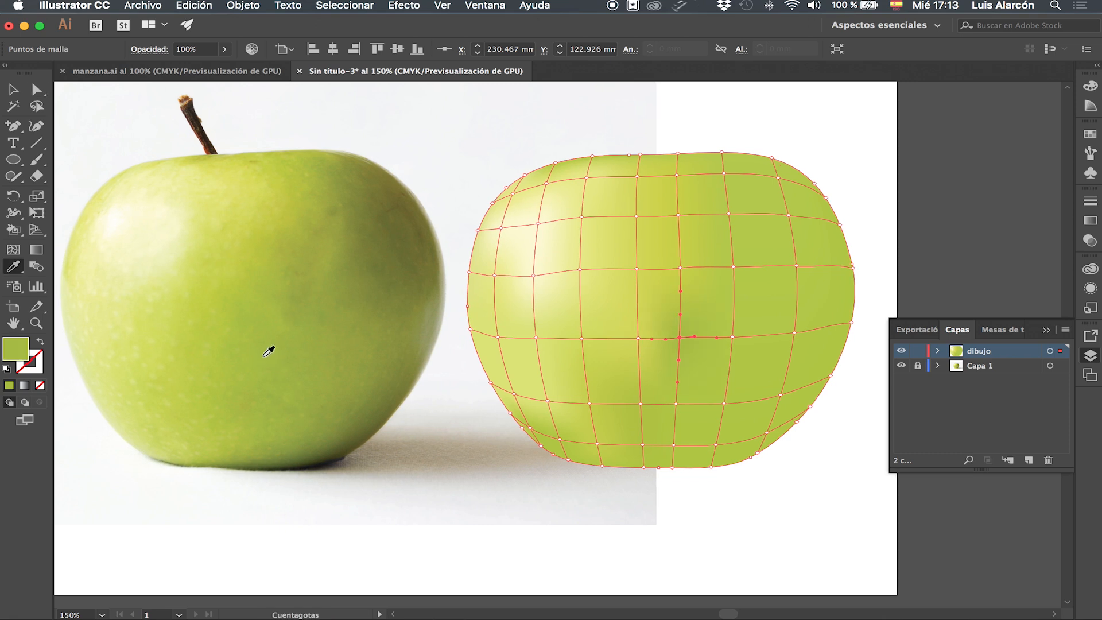
super+click(678, 405)
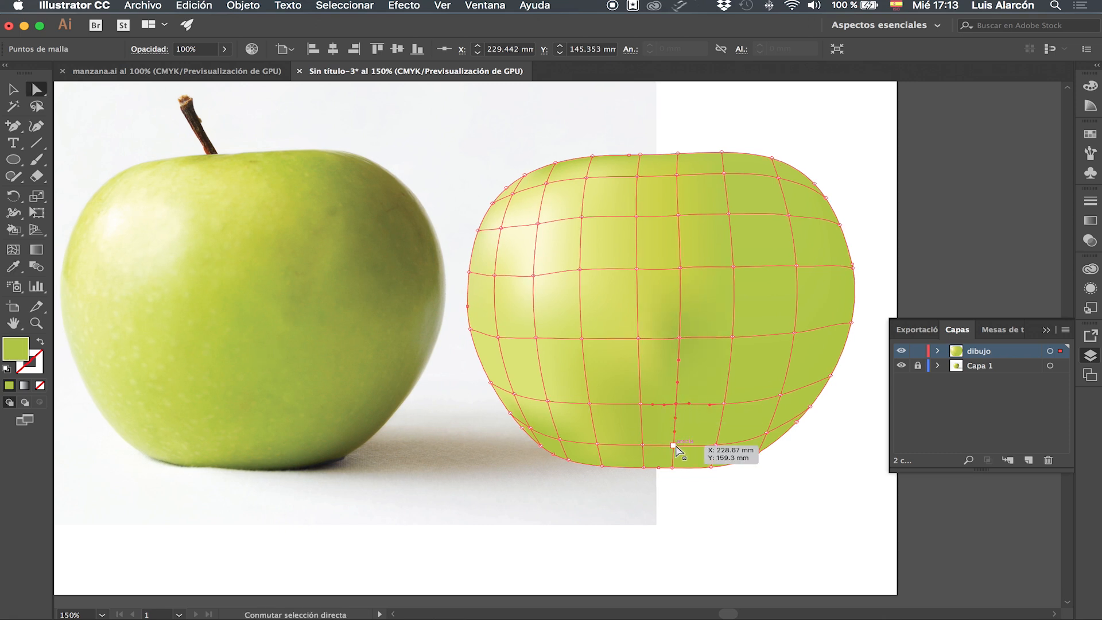
super+click(676, 446)
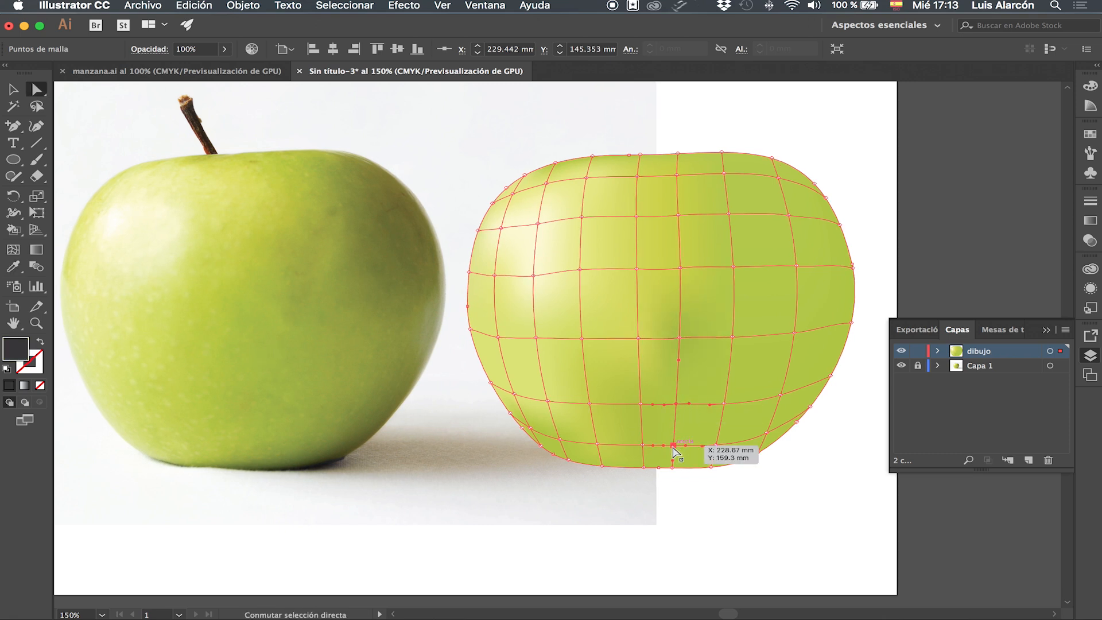
click(262, 434)
Select the lower mesh points in the next column to the right and fill them with a darker green from the photo's lower centre.
drag(716, 445, 725, 409)
shift+super+click(724, 404)
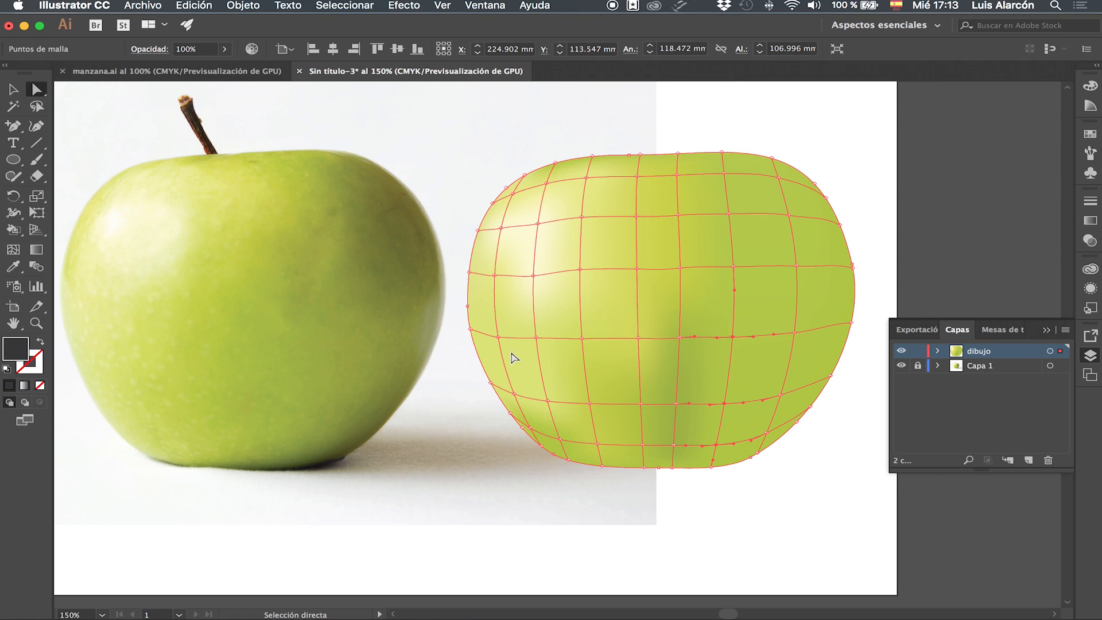
key(i)
click(327, 369)
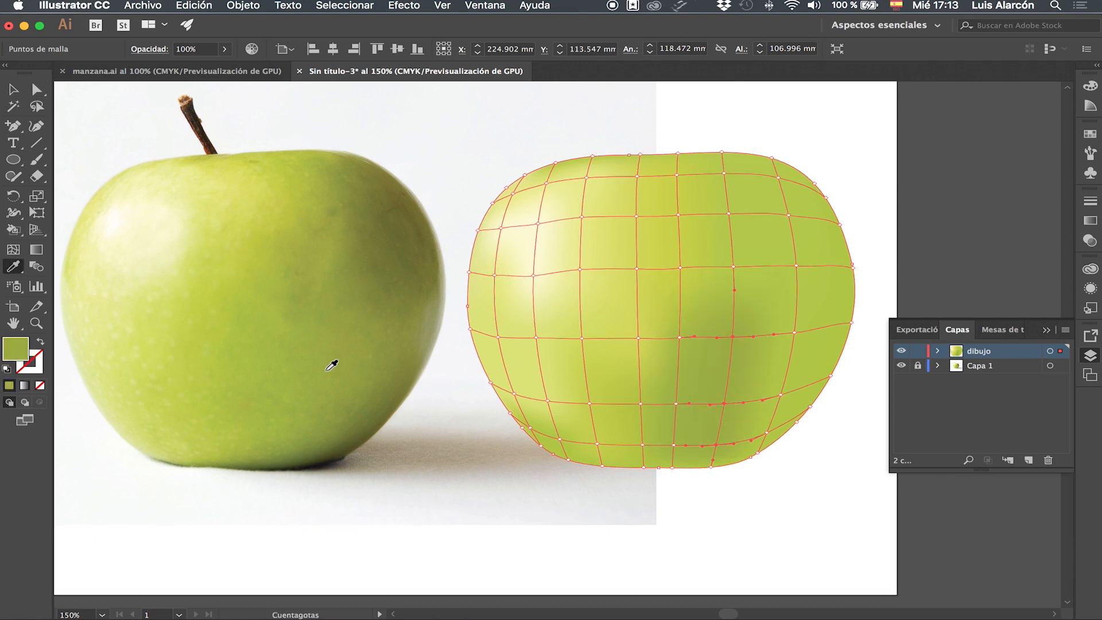
Select mesh points along the lower-right column and fill them with green sampled from the photo's lower-right side.
key(a)
click(772, 429)
click(780, 392)
click(794, 332)
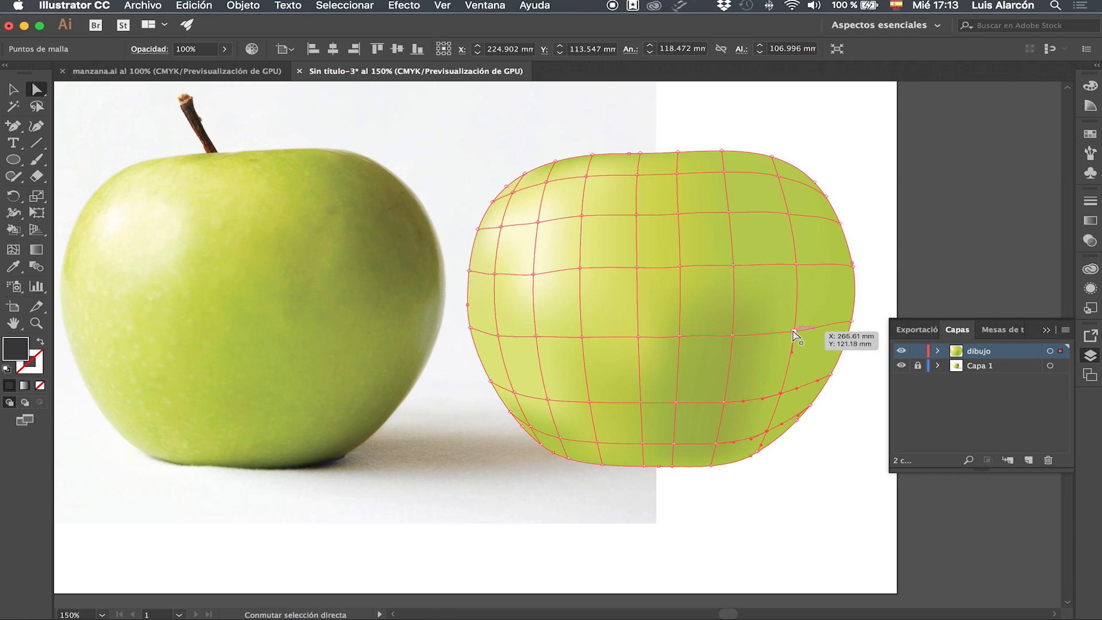
key(i)
click(372, 373)
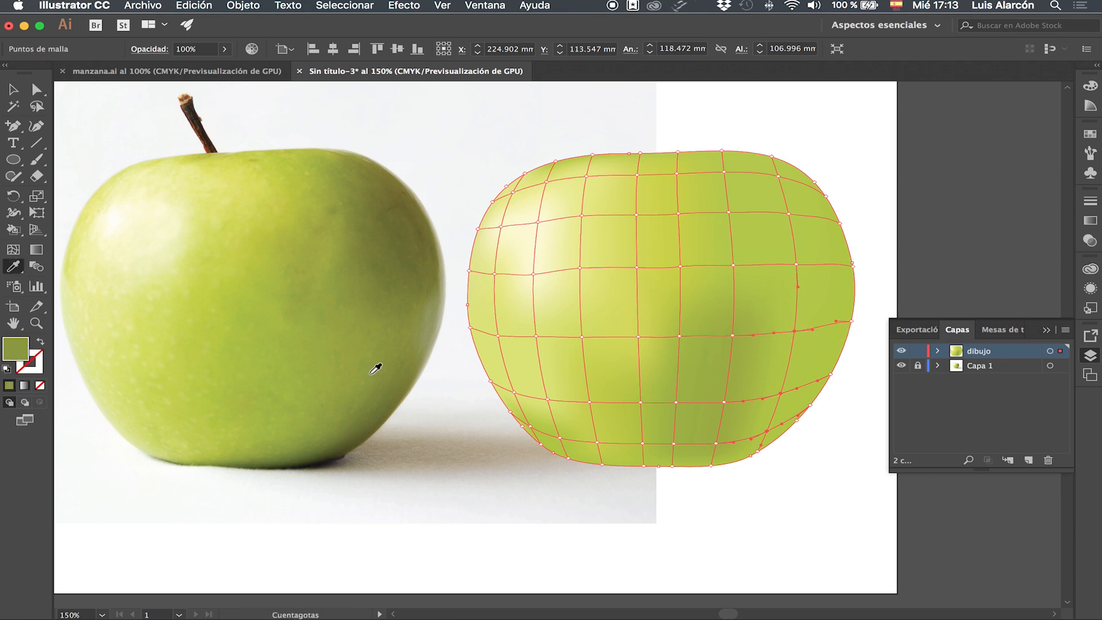
Select the upper mesh points of the right-centre column and fill them with green sampled from the photo's upper-right area.
key(a)
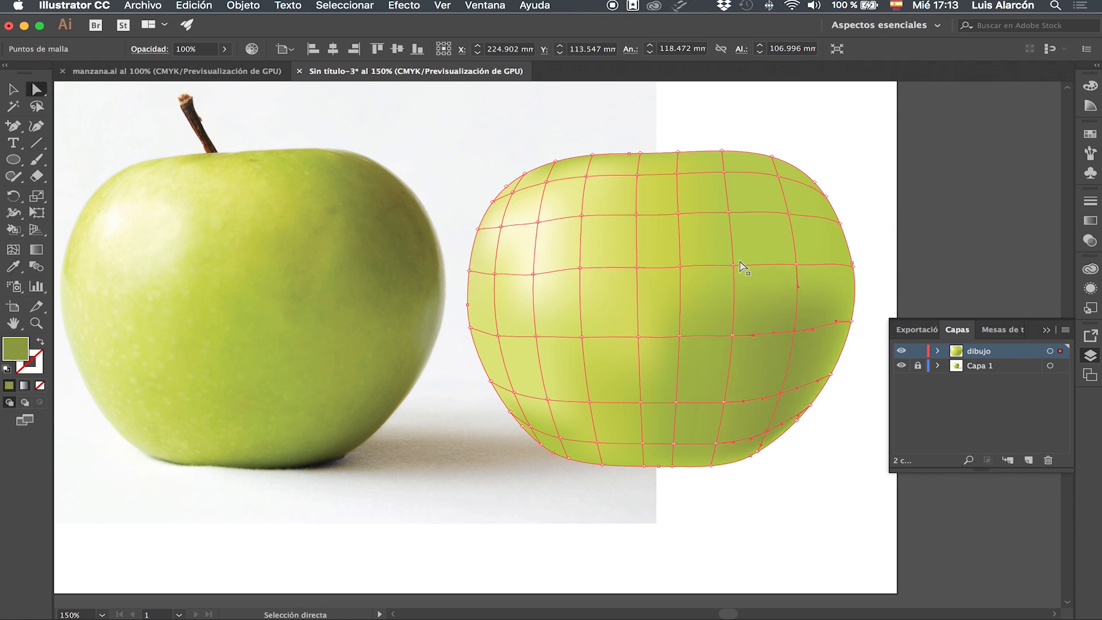
click(734, 265)
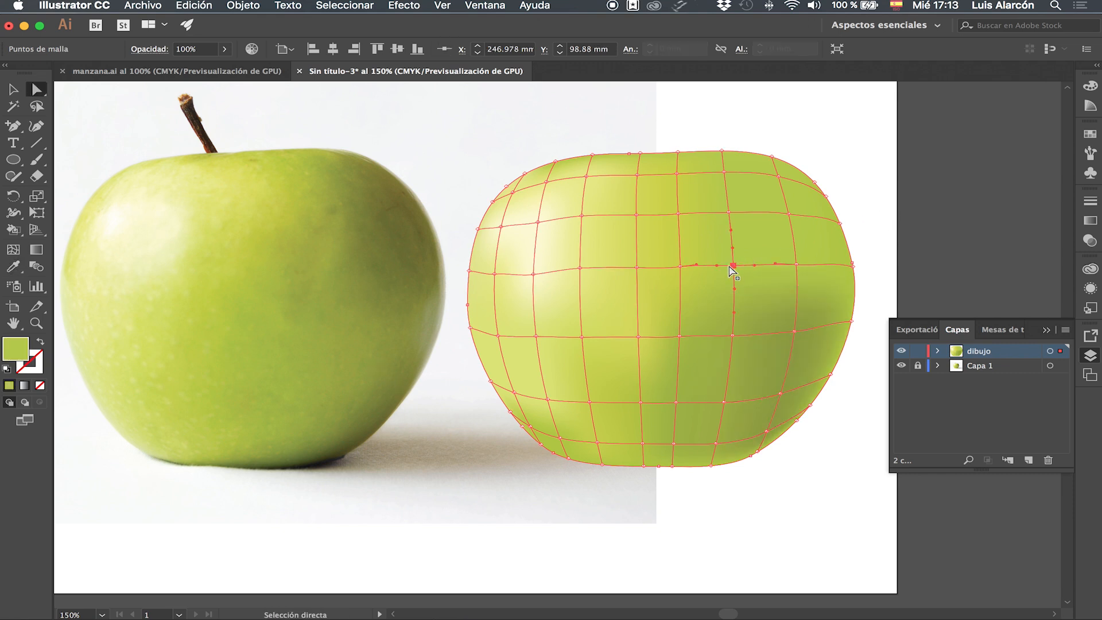
shift+click(729, 213)
shift+click(725, 171)
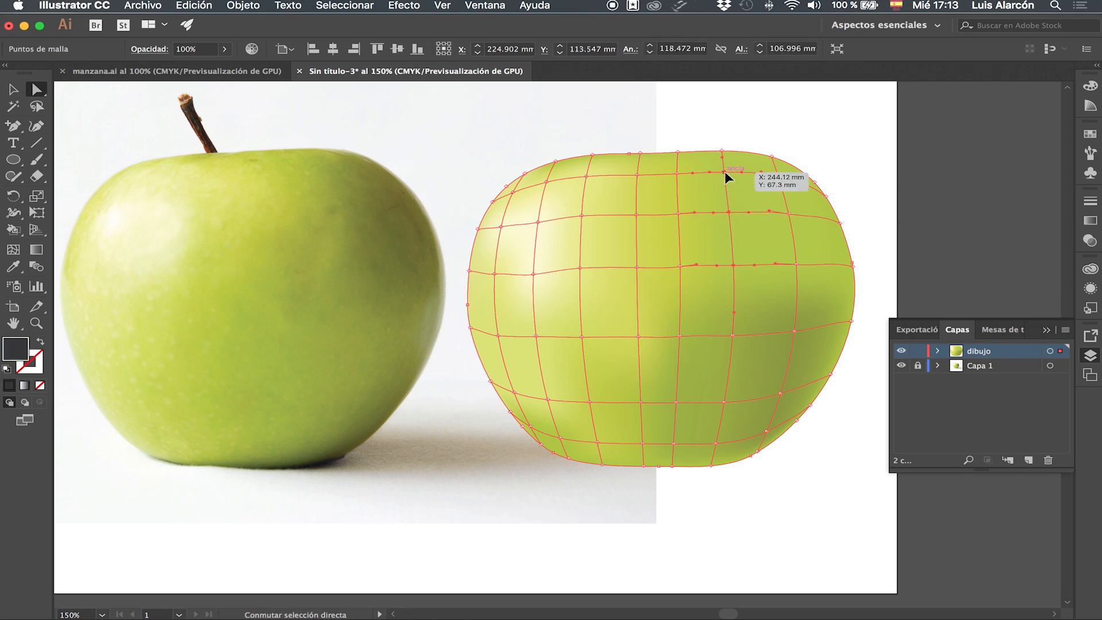
key(i)
click(320, 185)
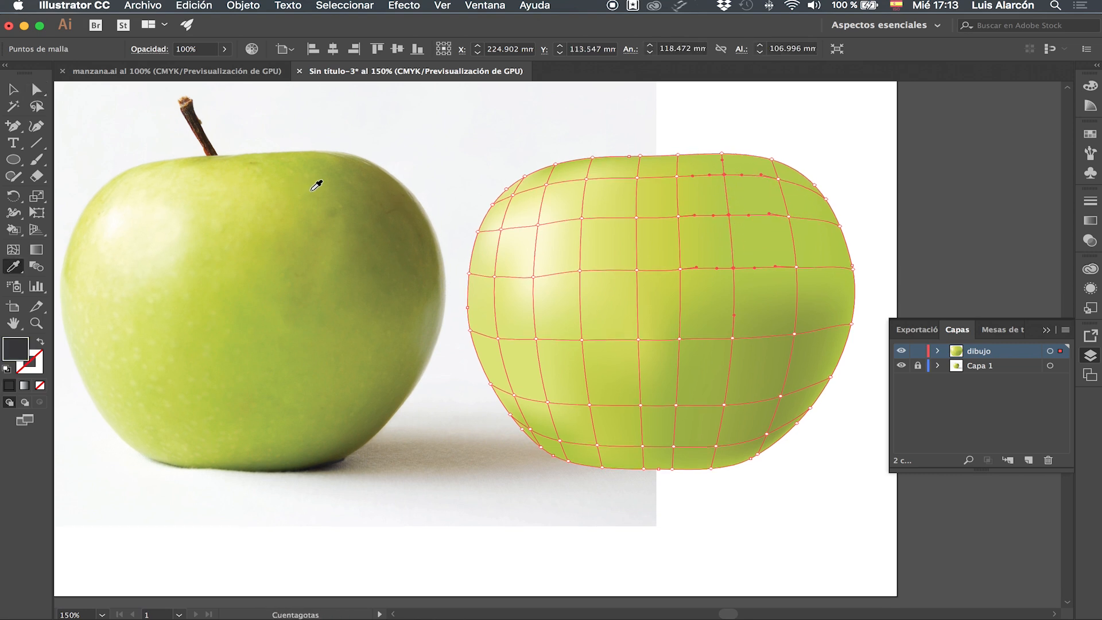
click(317, 185)
Select the upper mesh points of the next column right and fill them with green sampled near the photo's upper-right shoulder.
key(a)
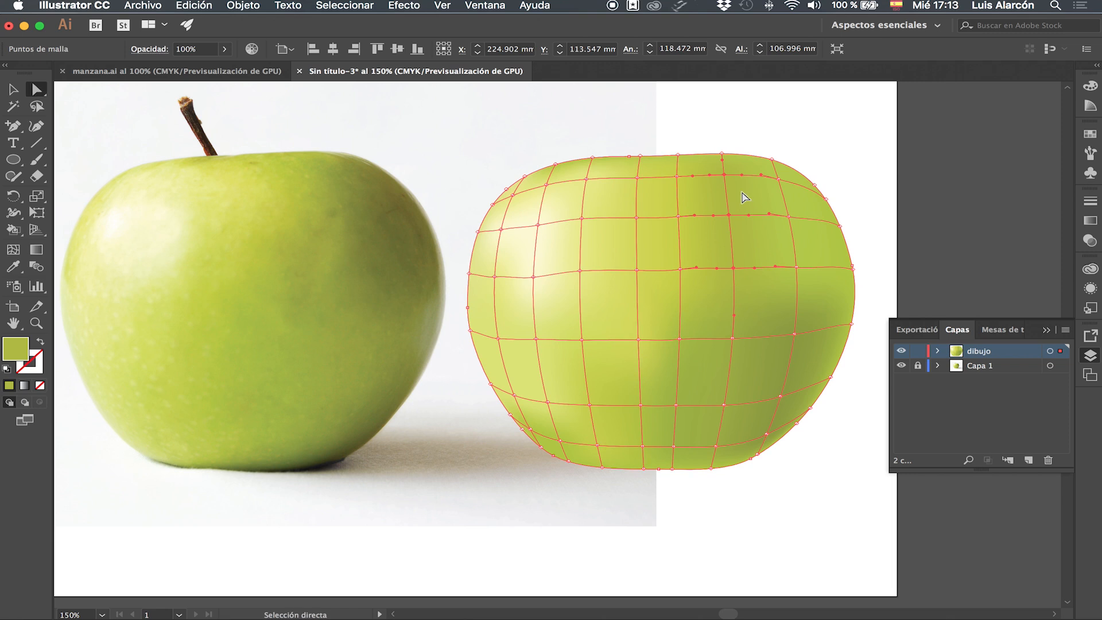
click(778, 179)
shift+click(788, 217)
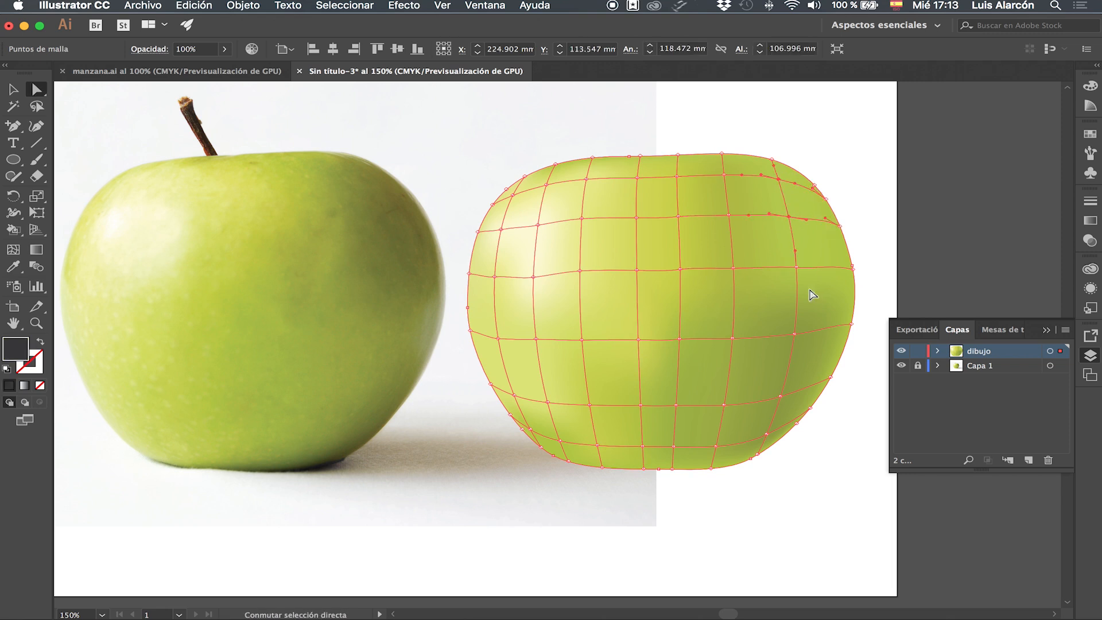
shift+click(796, 268)
key(i)
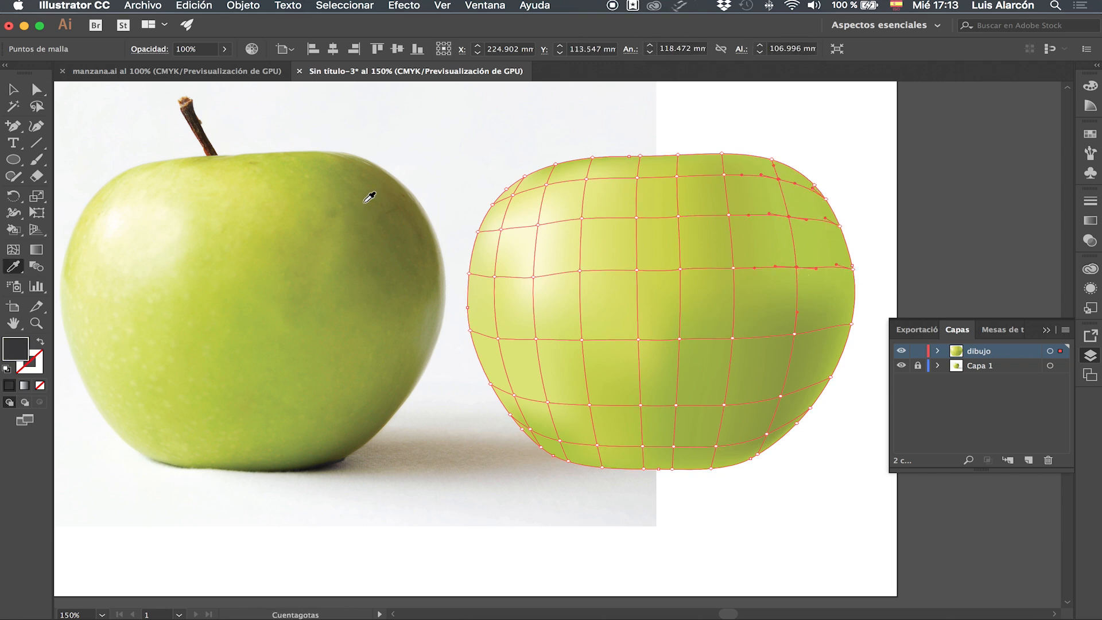
click(369, 197)
click(362, 194)
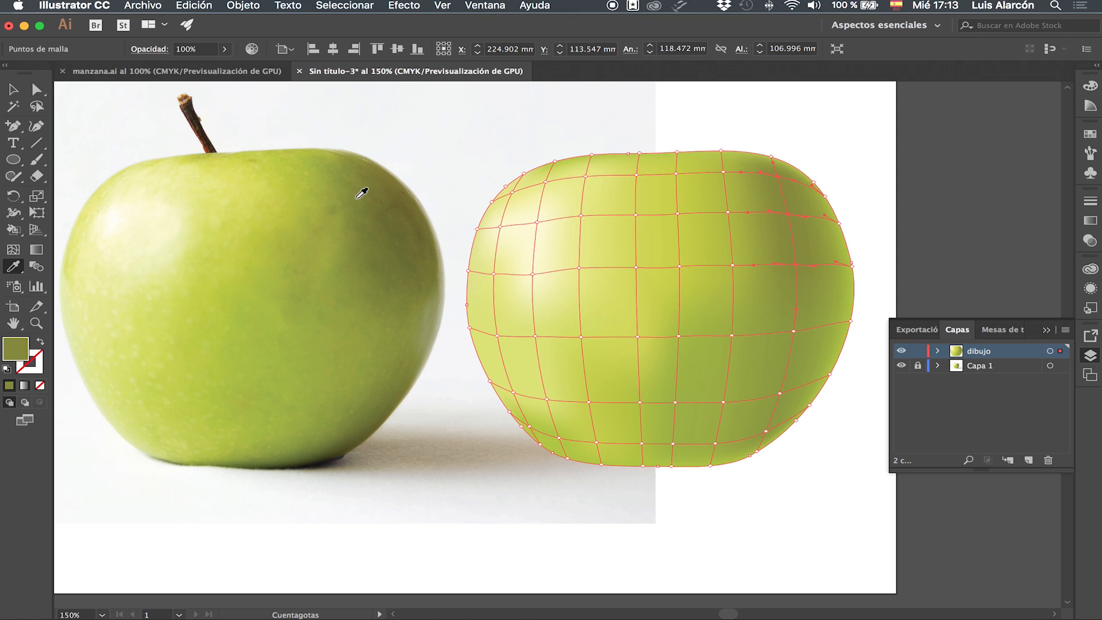
Select the mesh points along the right edge and fill them with darker green sampled from the photo's right rim.
key(a)
click(831, 202)
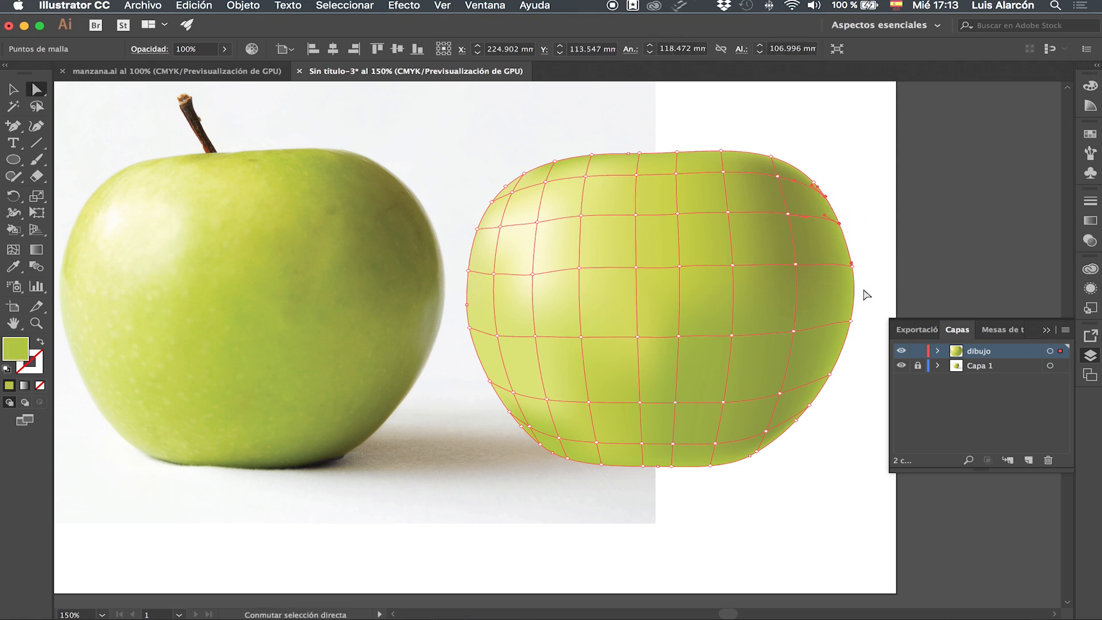
click(852, 264)
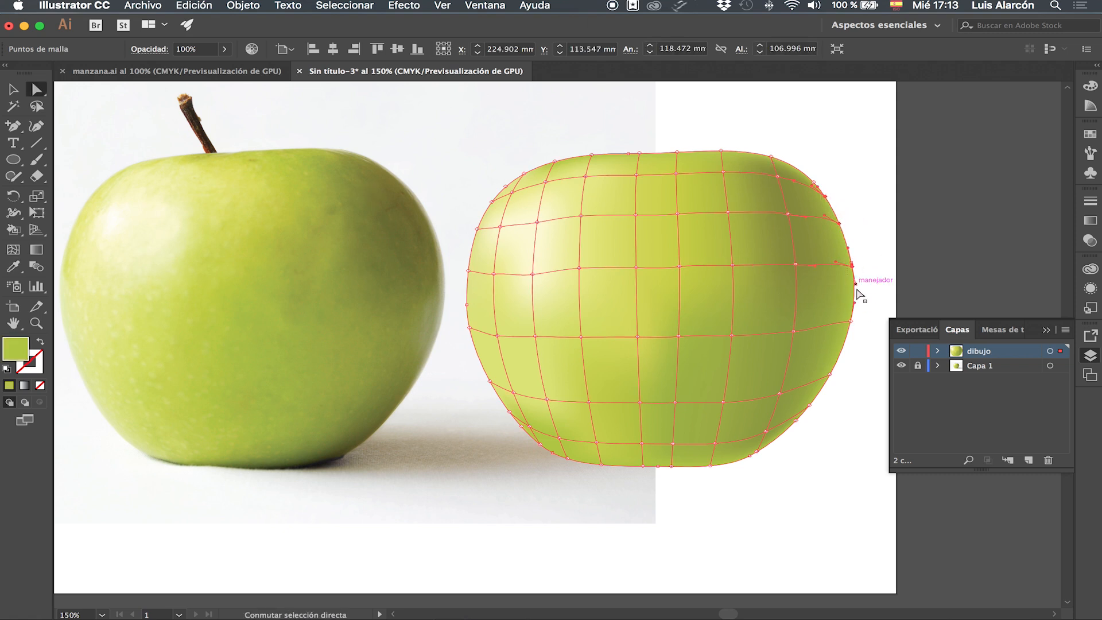
click(850, 322)
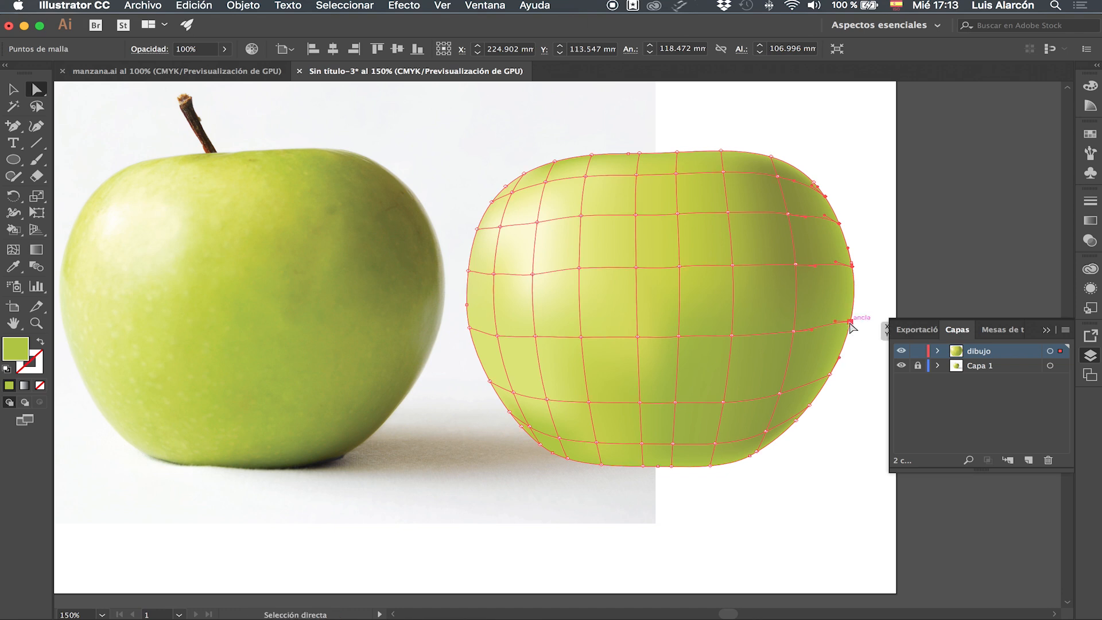
click(831, 374)
key(i)
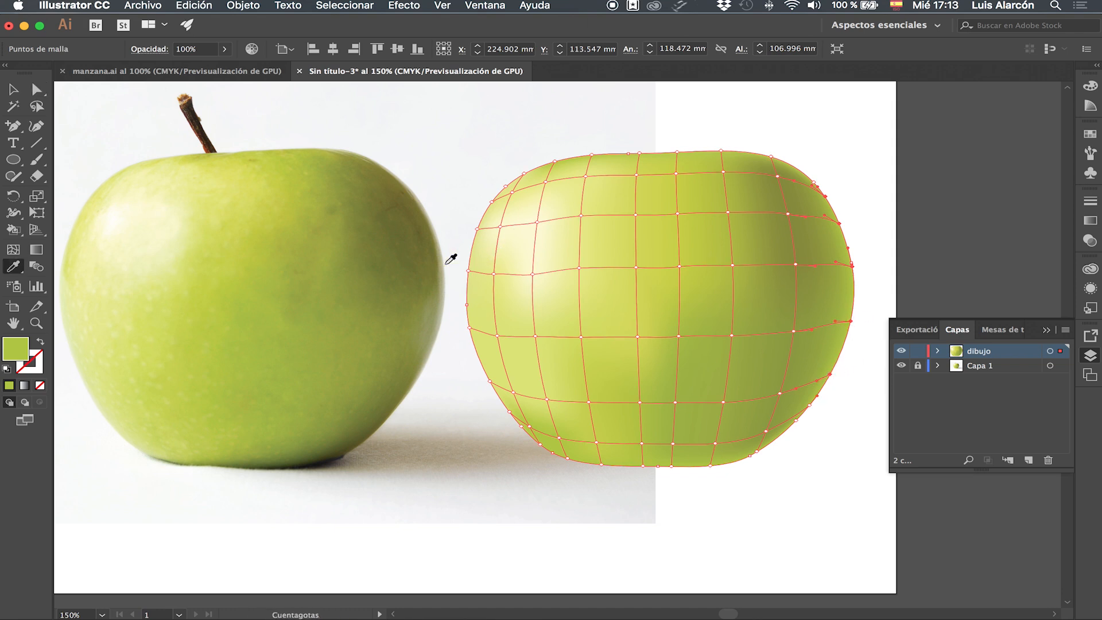
click(438, 263)
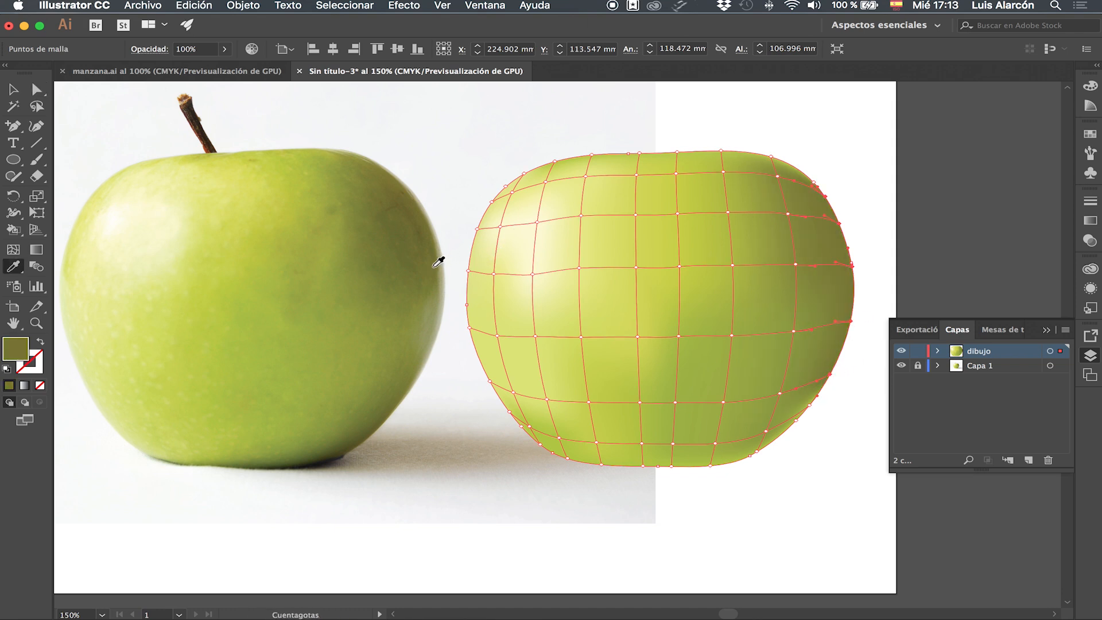
Select the lower-right edge mesh point and fill it with green sampled from the photo's lower-right side.
key(a)
click(831, 375)
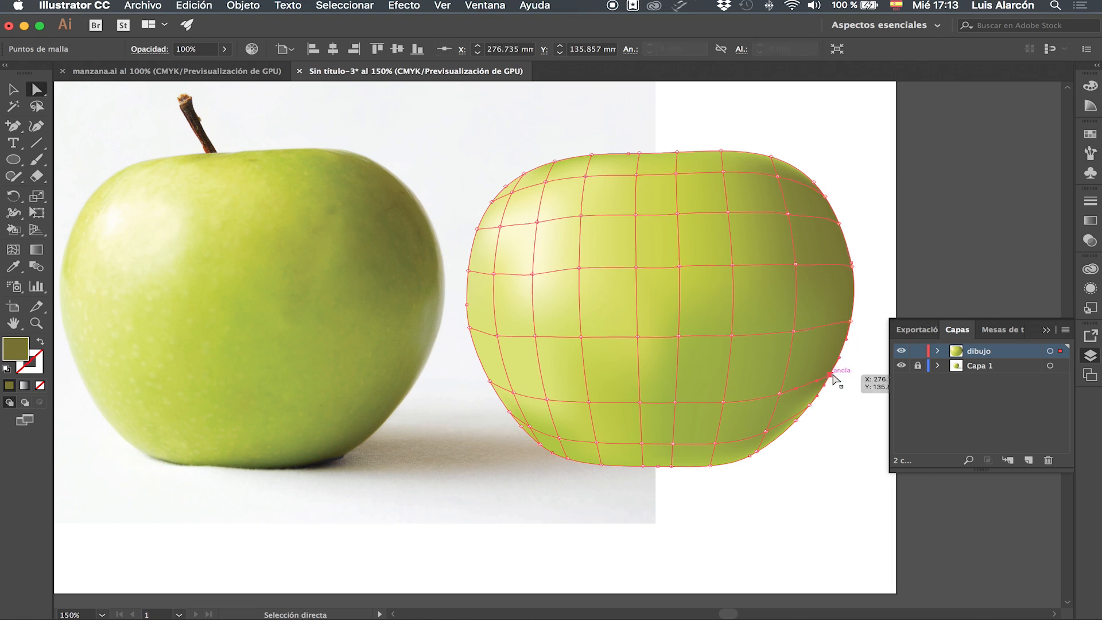
key(i)
click(407, 383)
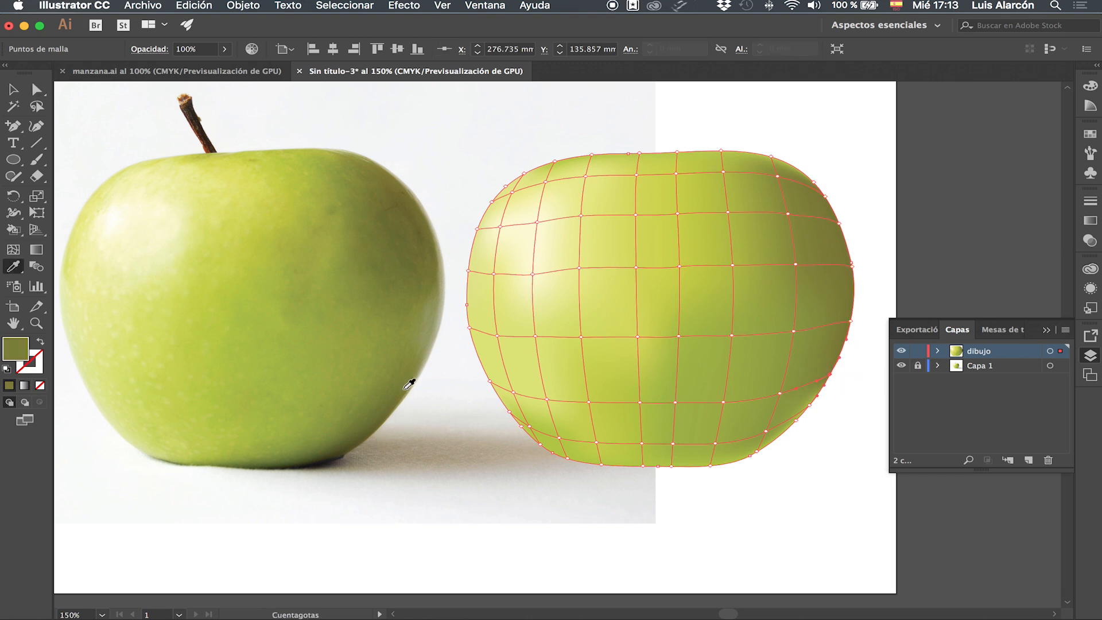
Select the lower-right mesh point near the bottom edge and fill it with green sampled from the photo's lower-right side.
key(a)
click(809, 405)
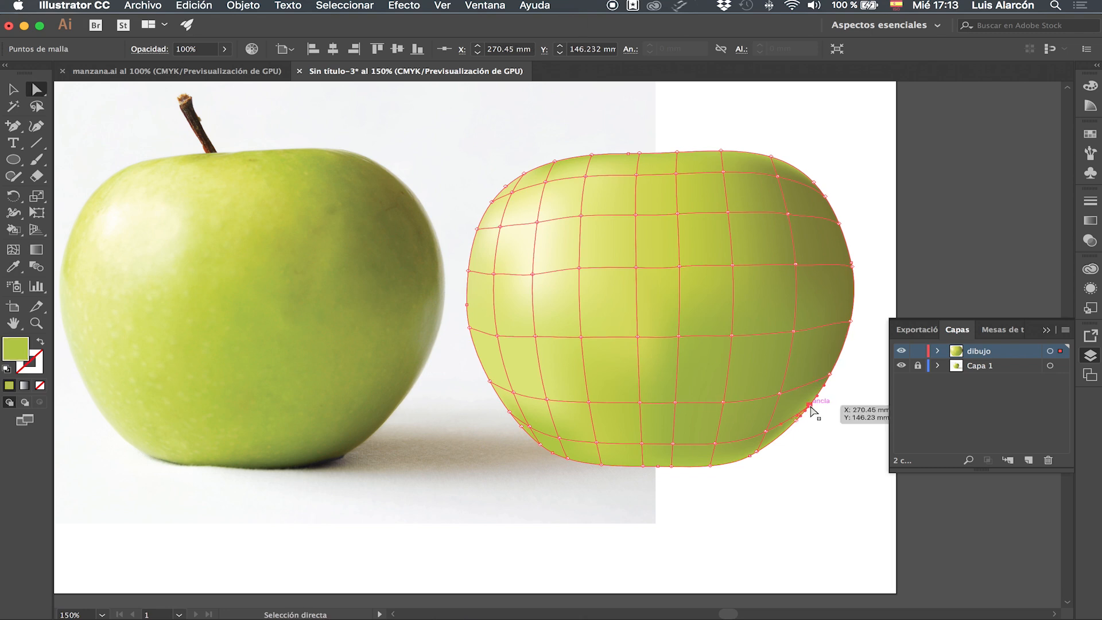
key(i)
click(395, 402)
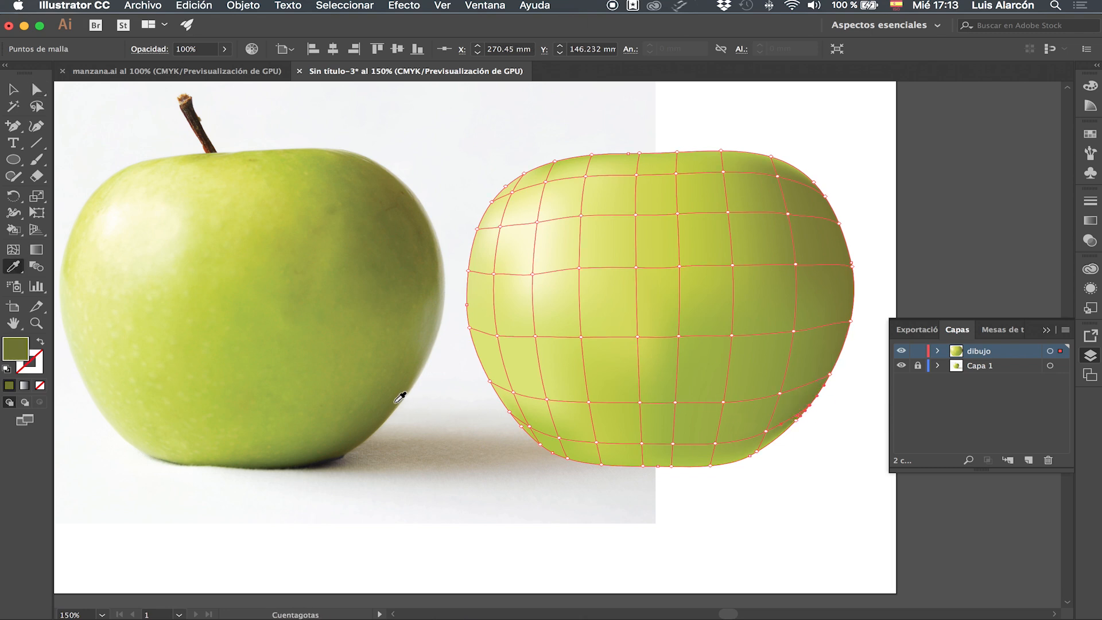
Select the bottom-edge mesh points across the middle and fill them with dark green sampled from the photo's bottom edge.
key(a)
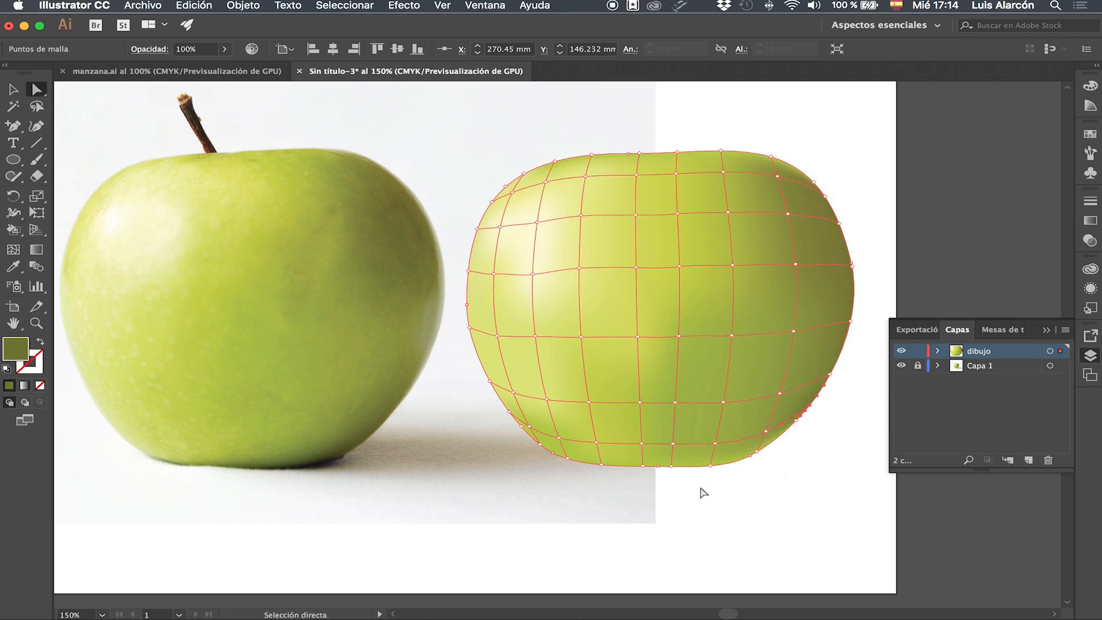
click(600, 466)
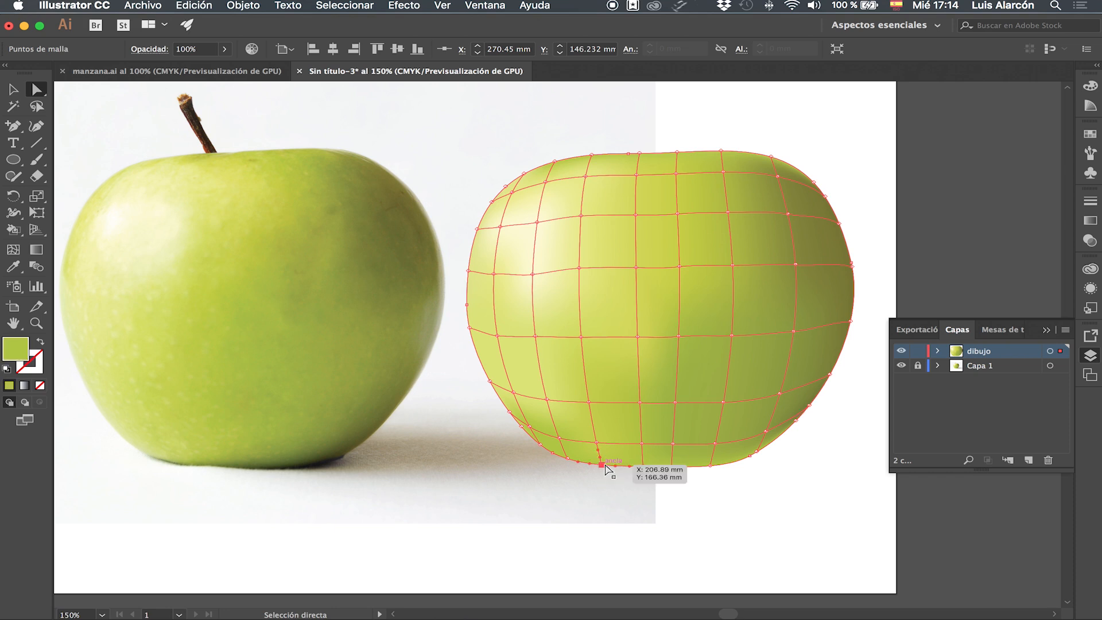
shift+click(643, 466)
shift+click(671, 466)
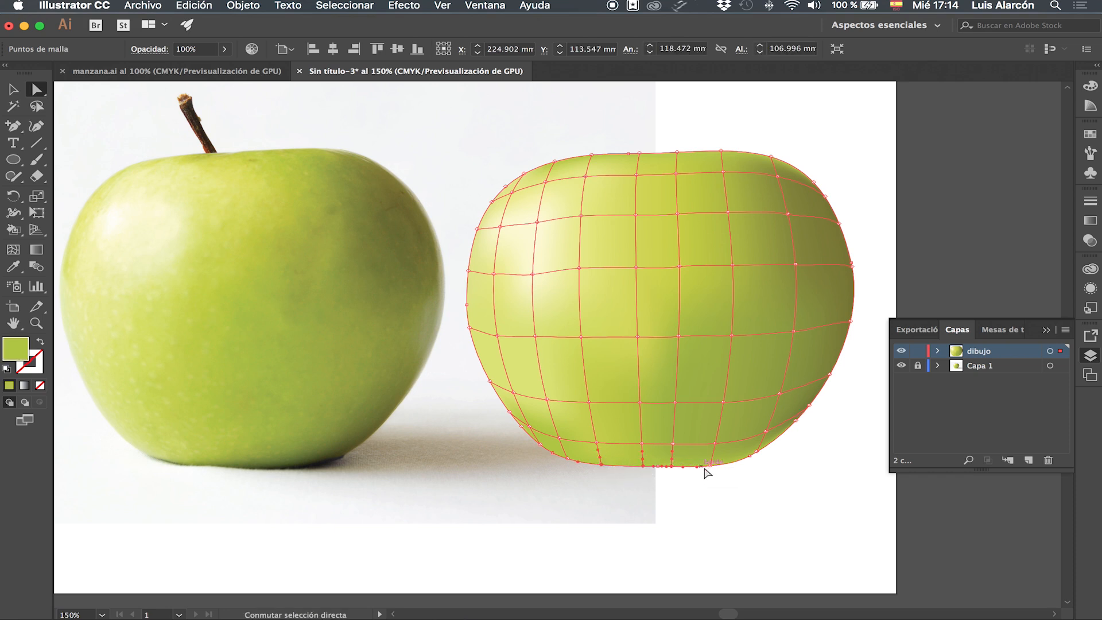
shift+click(711, 465)
key(i)
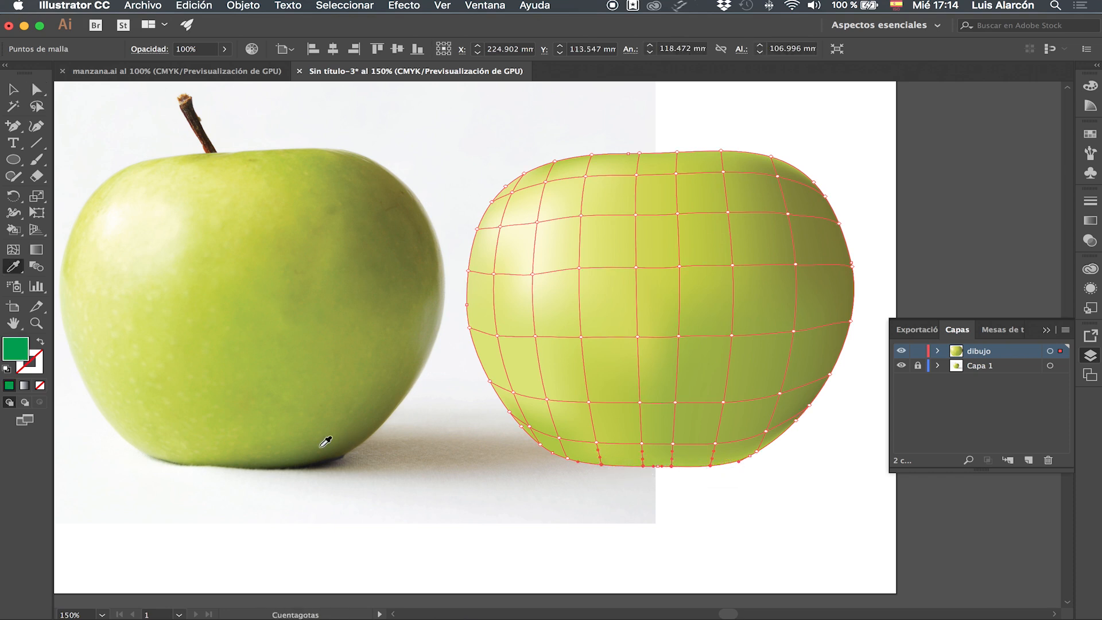
click(288, 459)
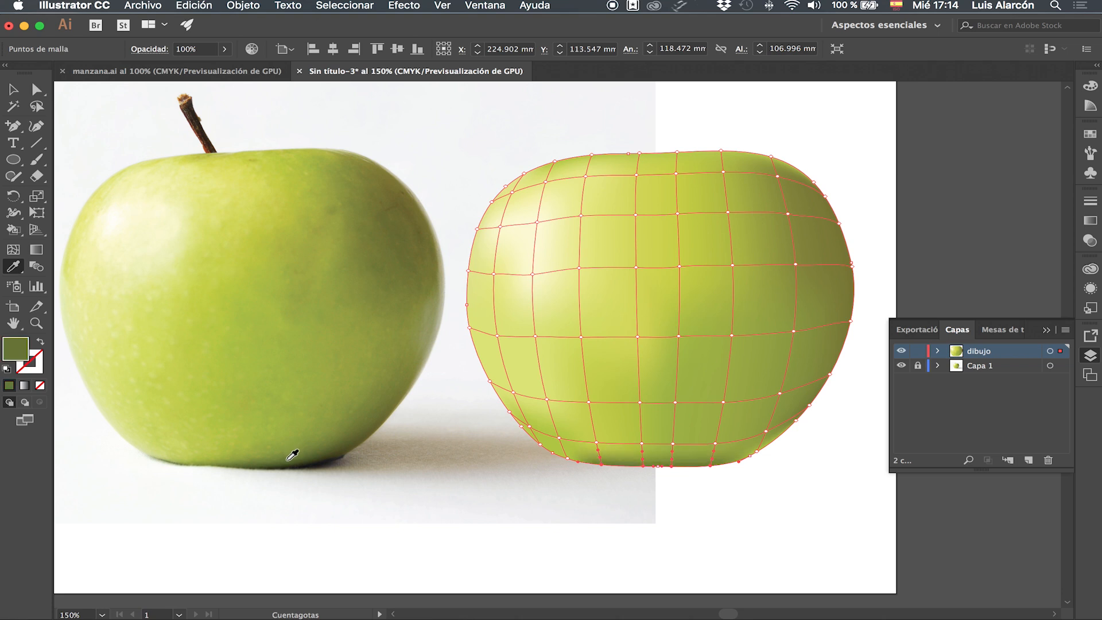
Select the bottom-right mesh point and fill it with green sampled near the photo's lower-right bottom.
key(a)
click(757, 456)
key(i)
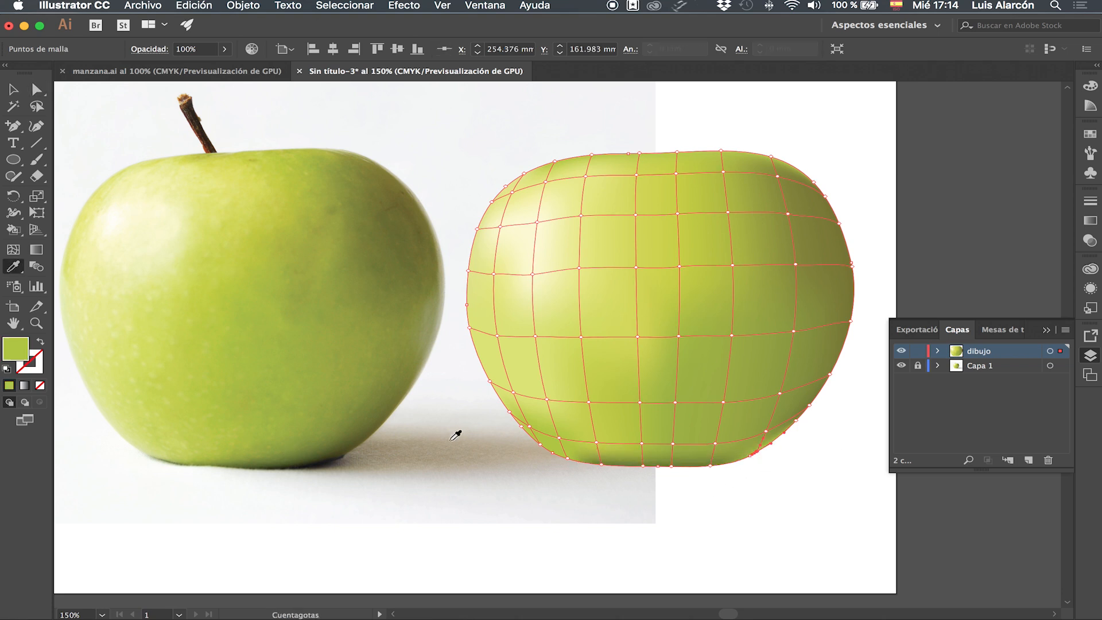
click(344, 442)
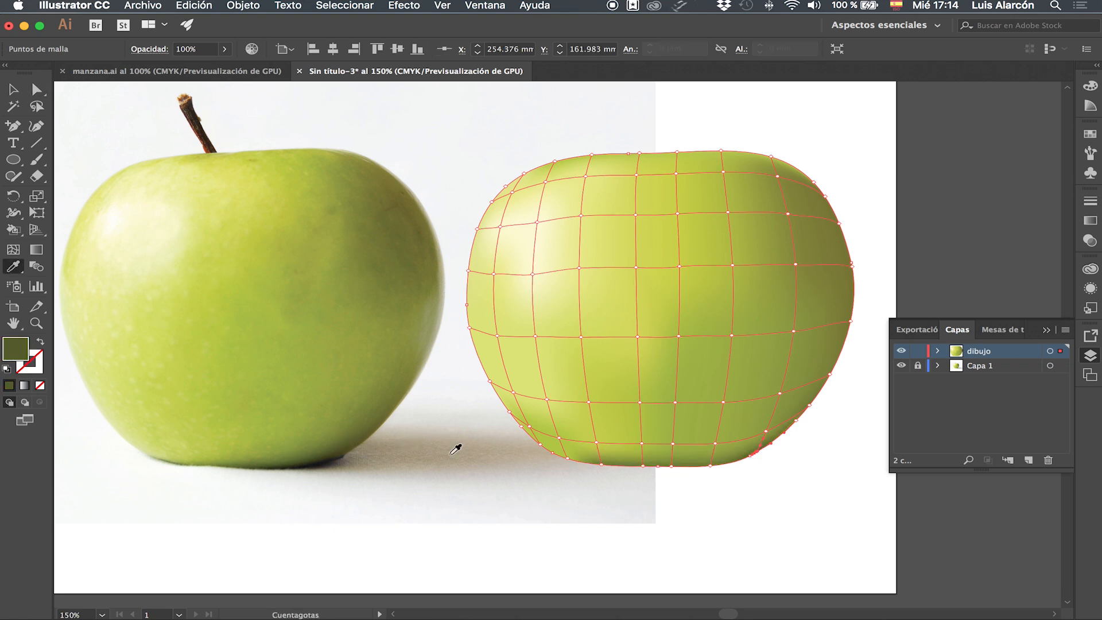
Select the next mesh point up the lower-right edge and fill it with green sampled near the photo's bottom.
key(a)
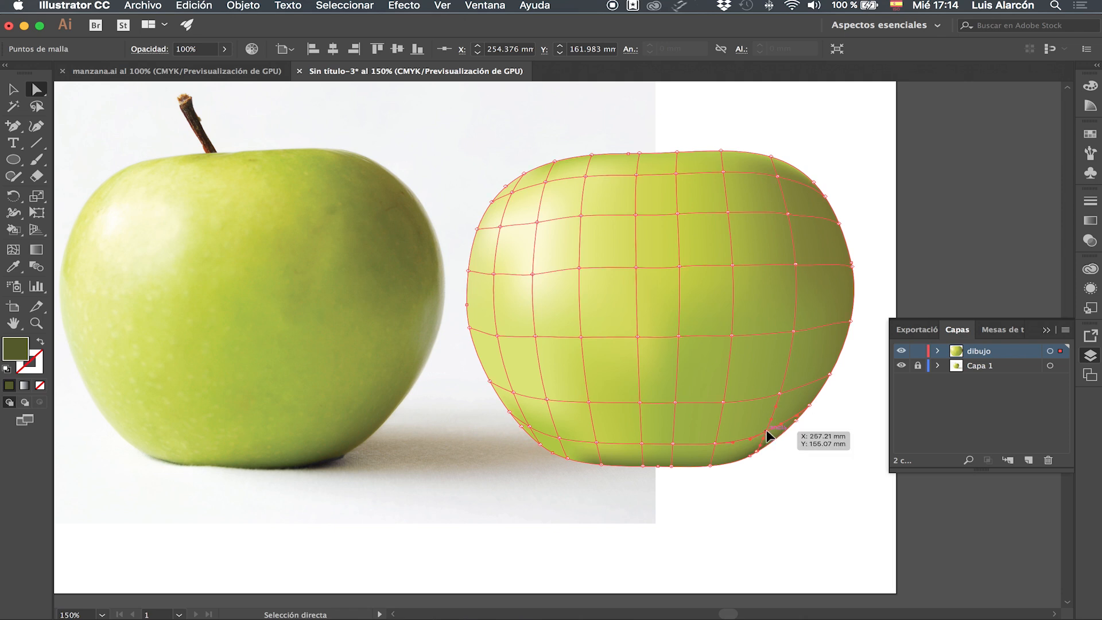
click(768, 437)
key(i)
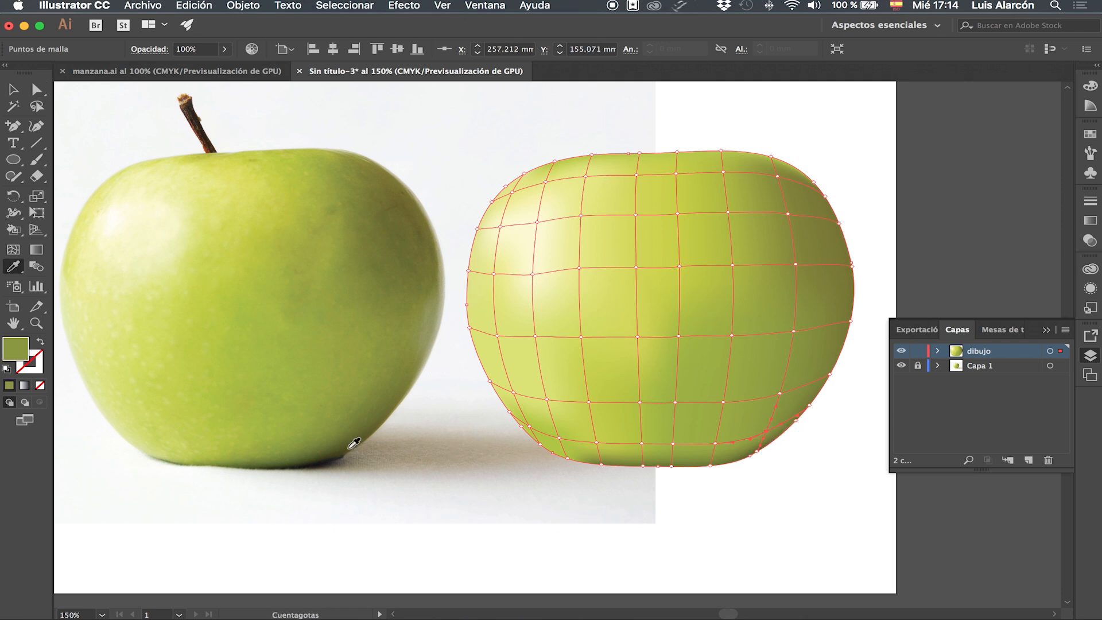
click(340, 439)
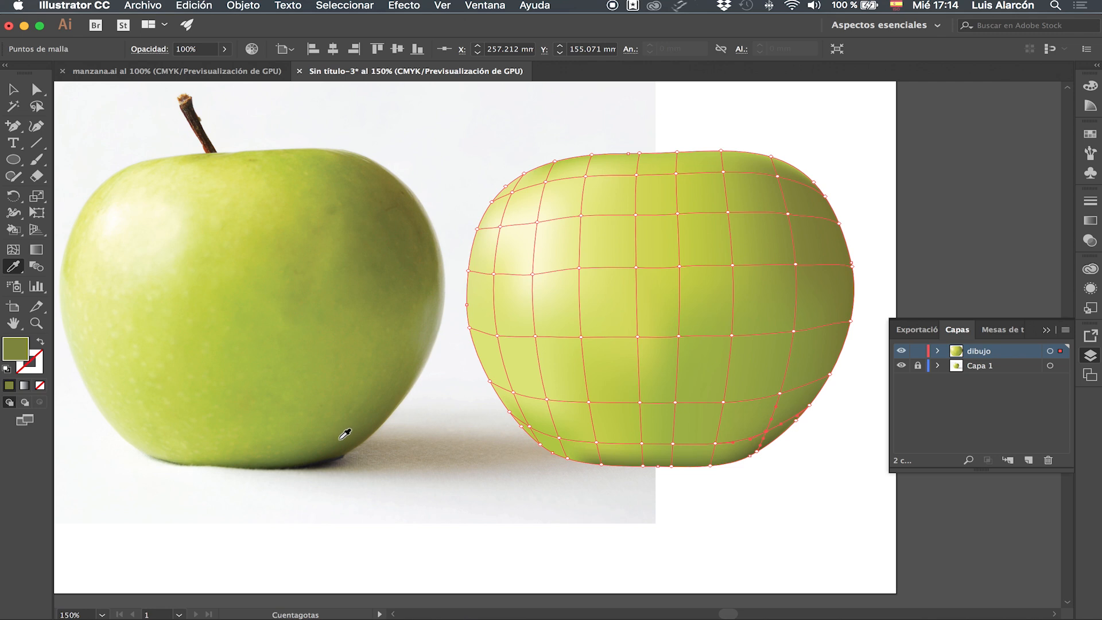
Select the second-to-last row of mesh points across the bottom and fill them with green sampled from the photo's lower edge.
key(a)
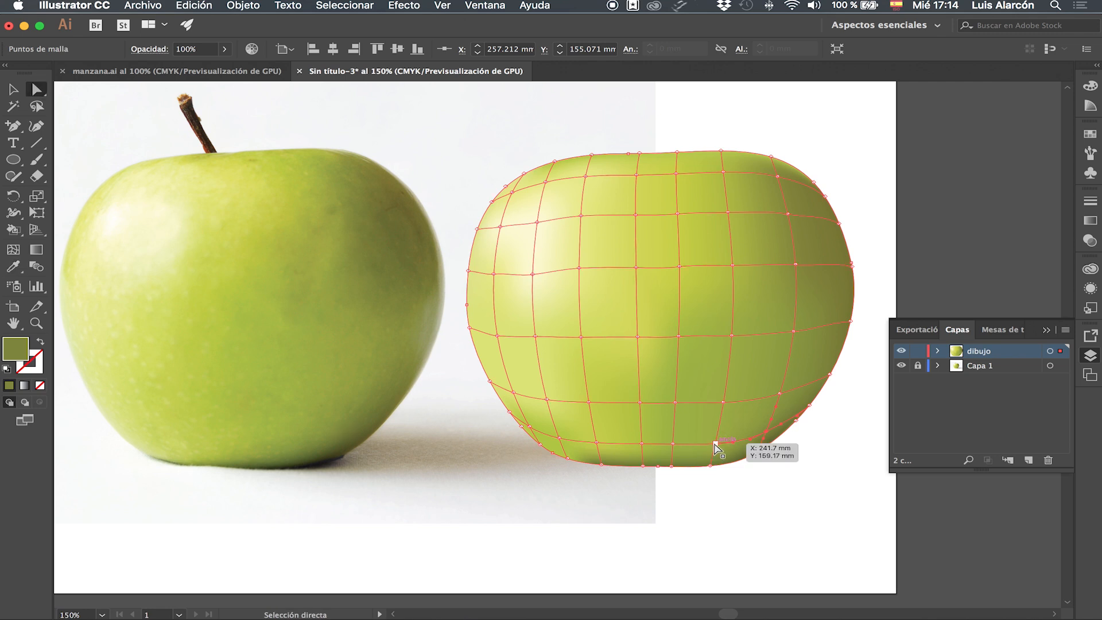
click(715, 444)
shift+click(673, 444)
shift+click(642, 444)
key(i)
click(283, 448)
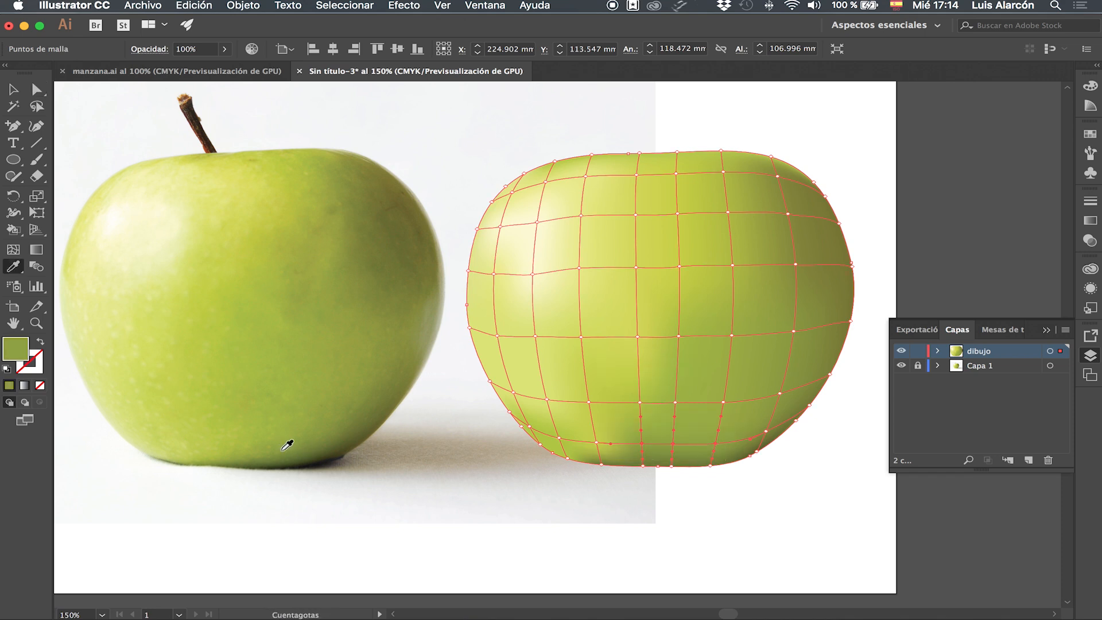
Select the lower-left edge mesh points and fill them with pale green sampled from the photo's lower-left rim.
key(a)
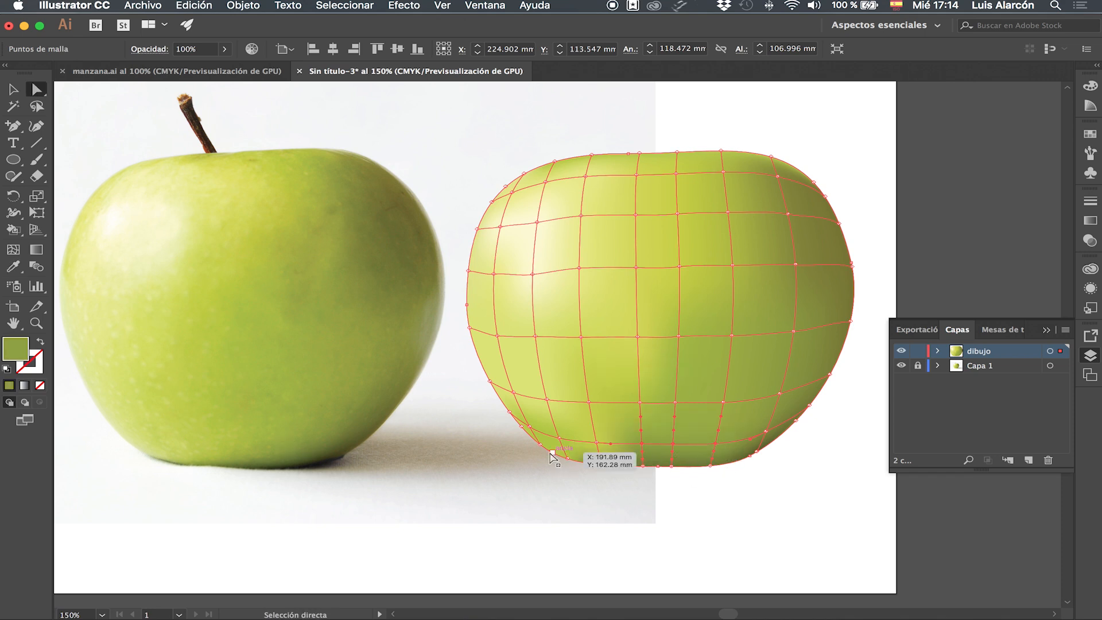
click(541, 443)
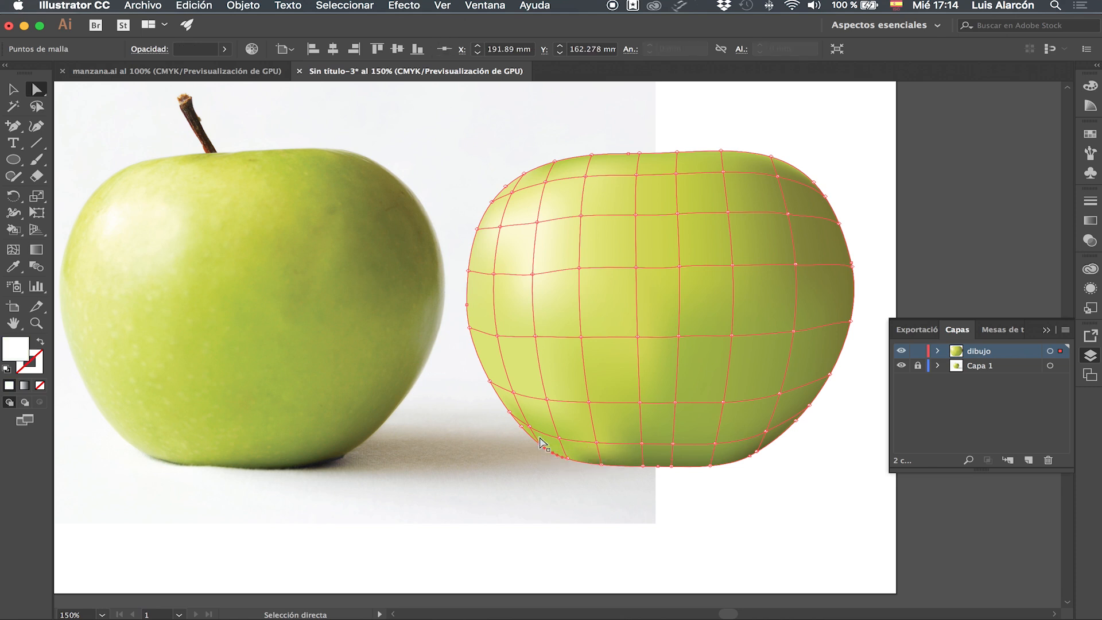
shift+click(509, 411)
scroll(531, 430, up, 3)
shift+click(529, 468)
key(o)
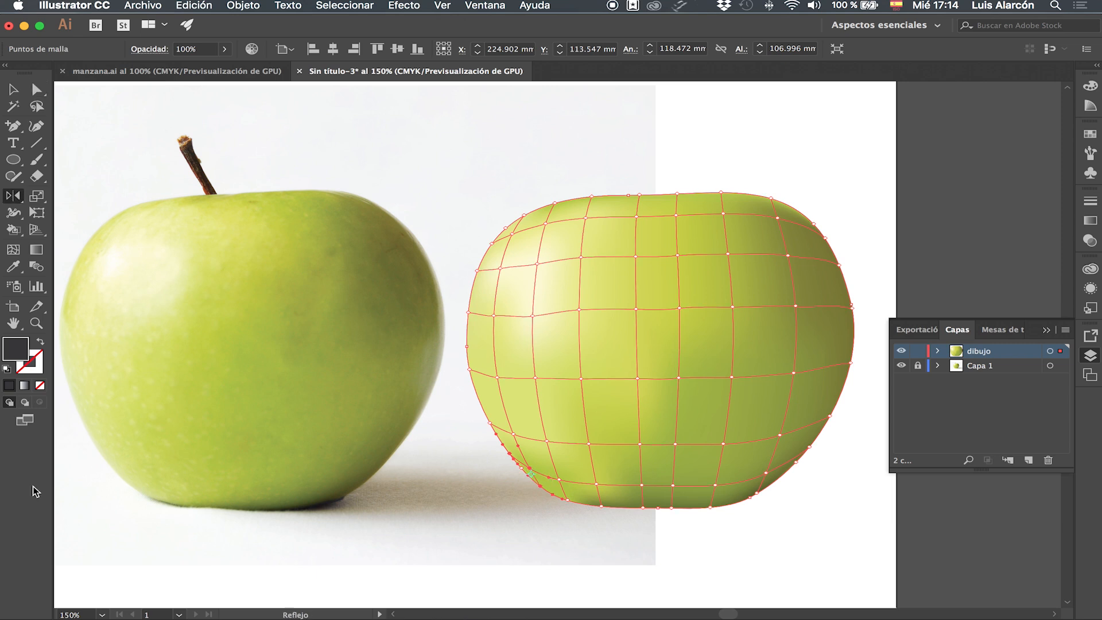
key(i)
click(123, 474)
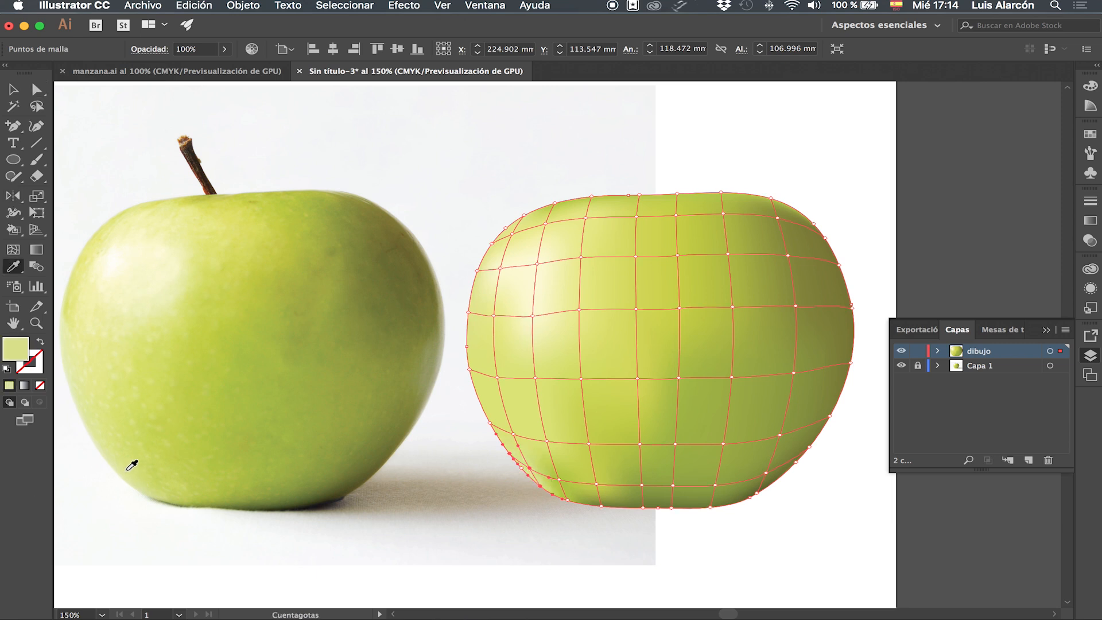
Select a lower-left mesh point near the bottom and fill it with green sampled from the photo's lower-left side.
key(a)
click(557, 481)
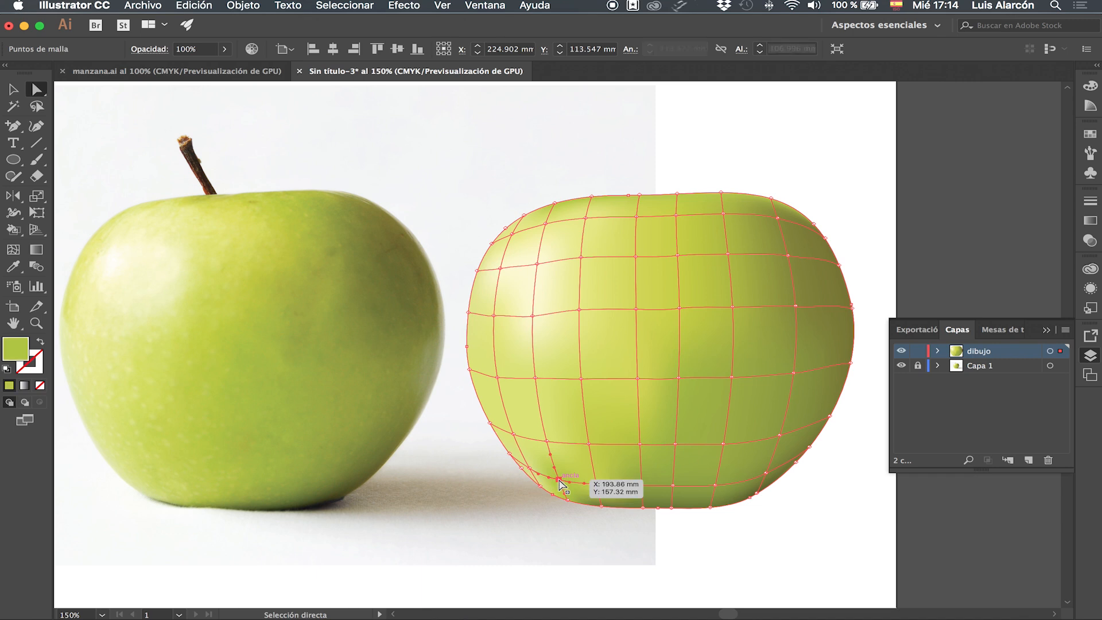
key(i)
click(144, 467)
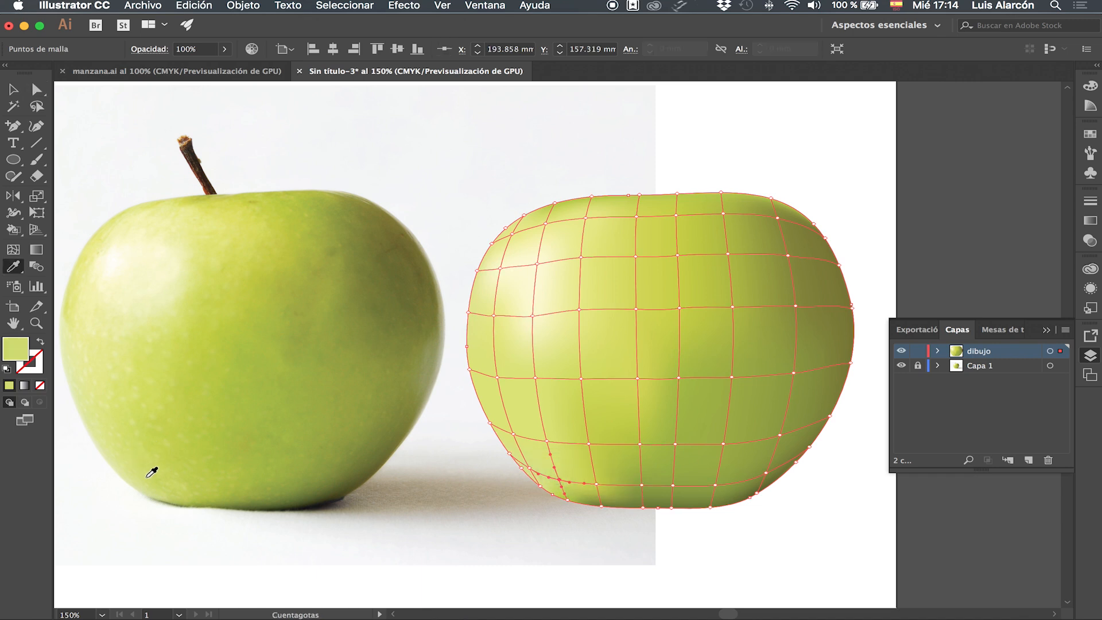
key(a)
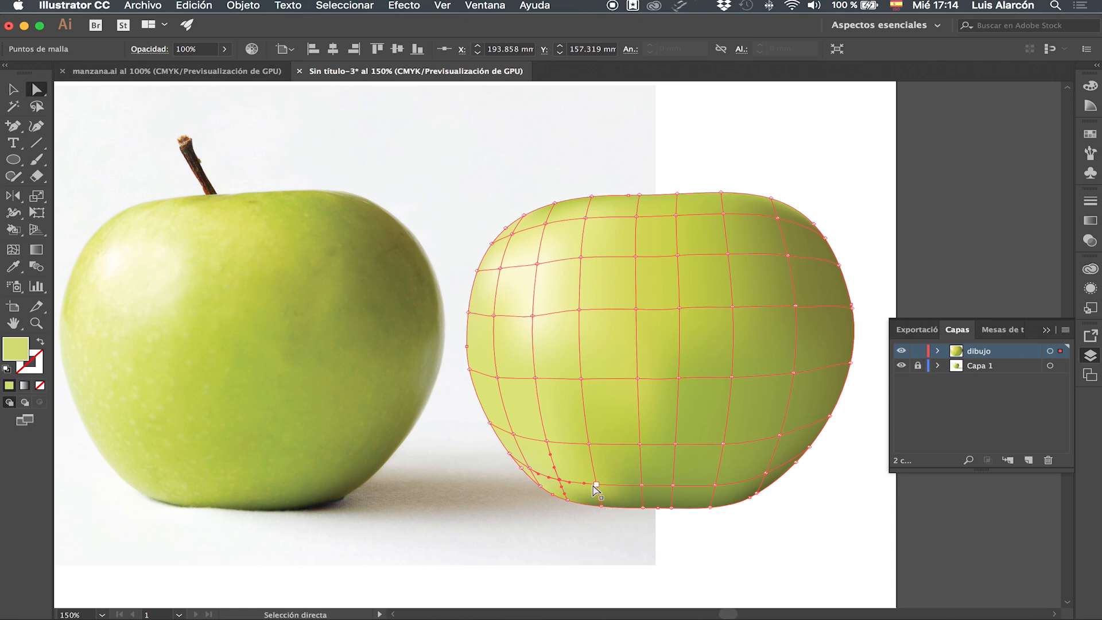
click(595, 484)
key(i)
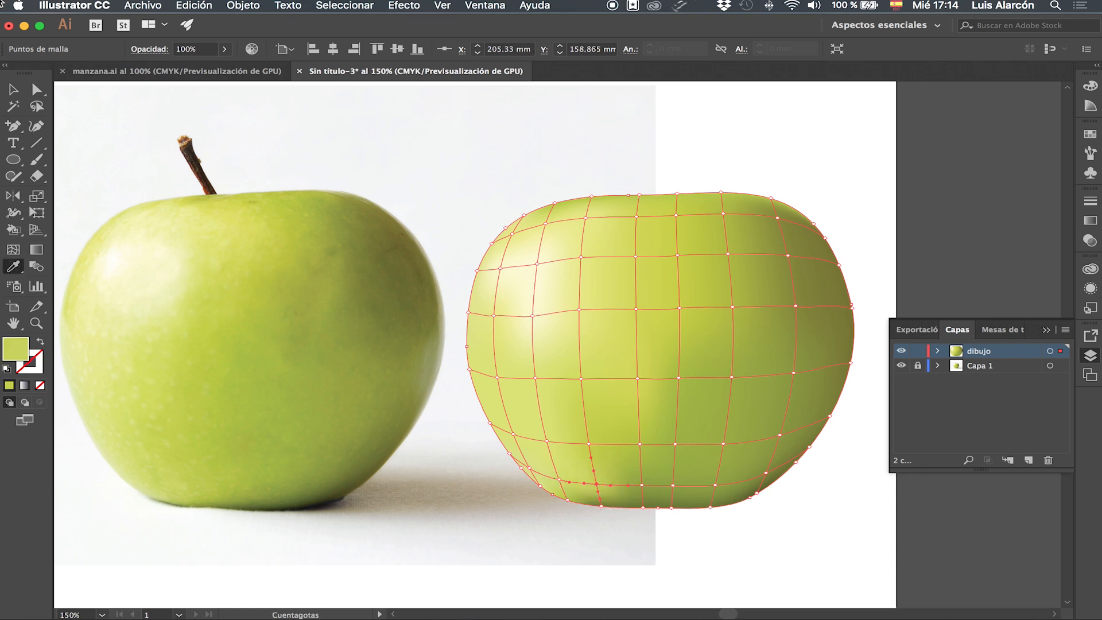
click(36, 89)
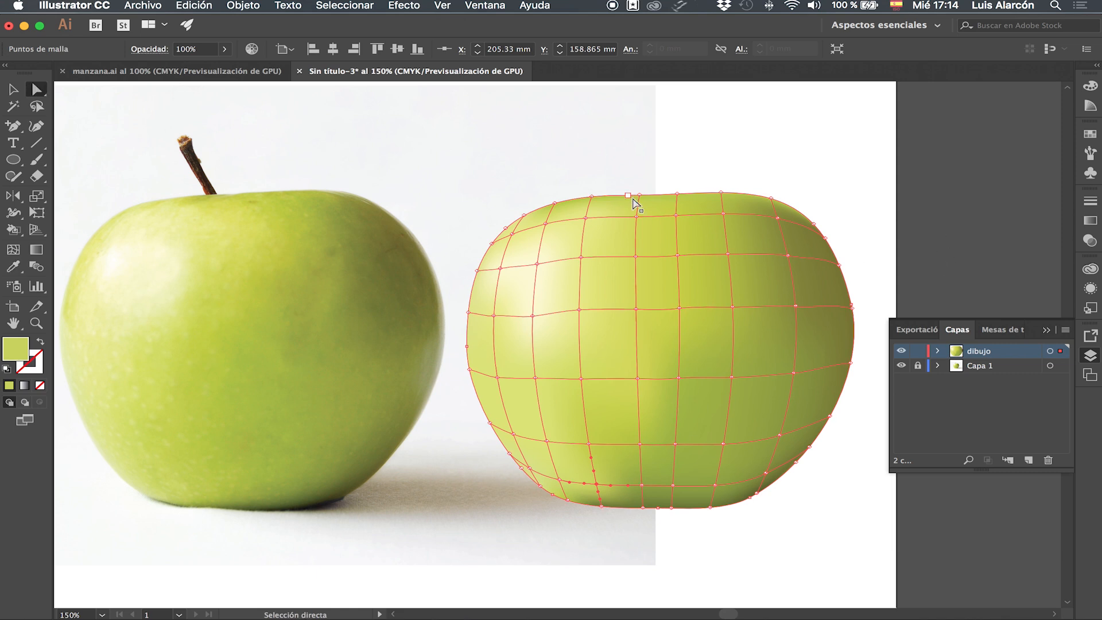
Select the top-edge mesh points left of centre and fill them with green sampled at the base of the stem.
click(597, 198)
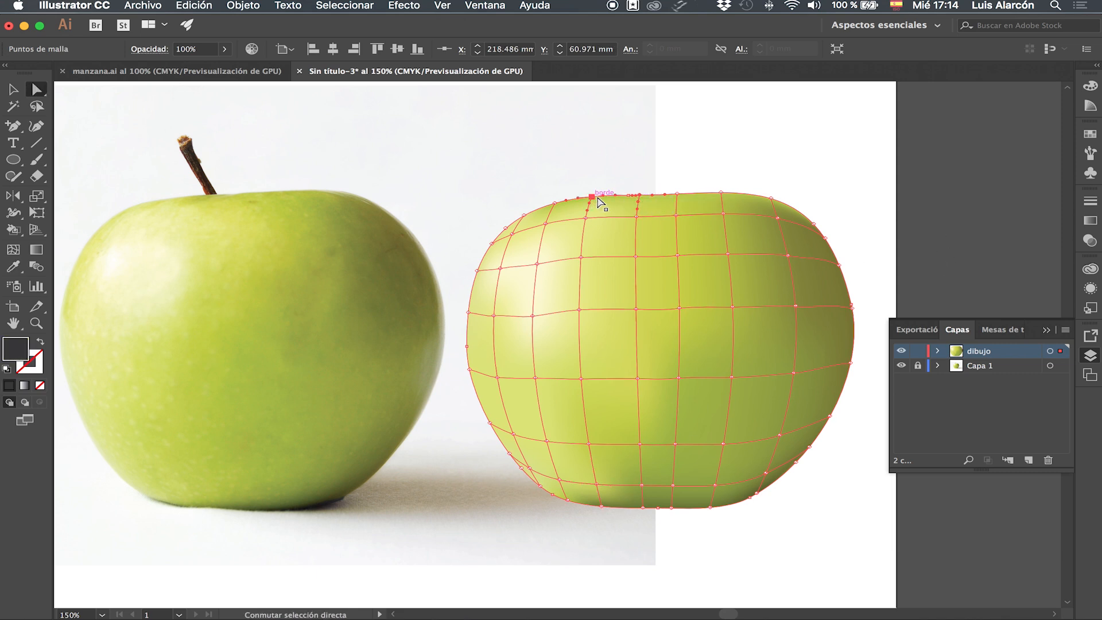
key(i)
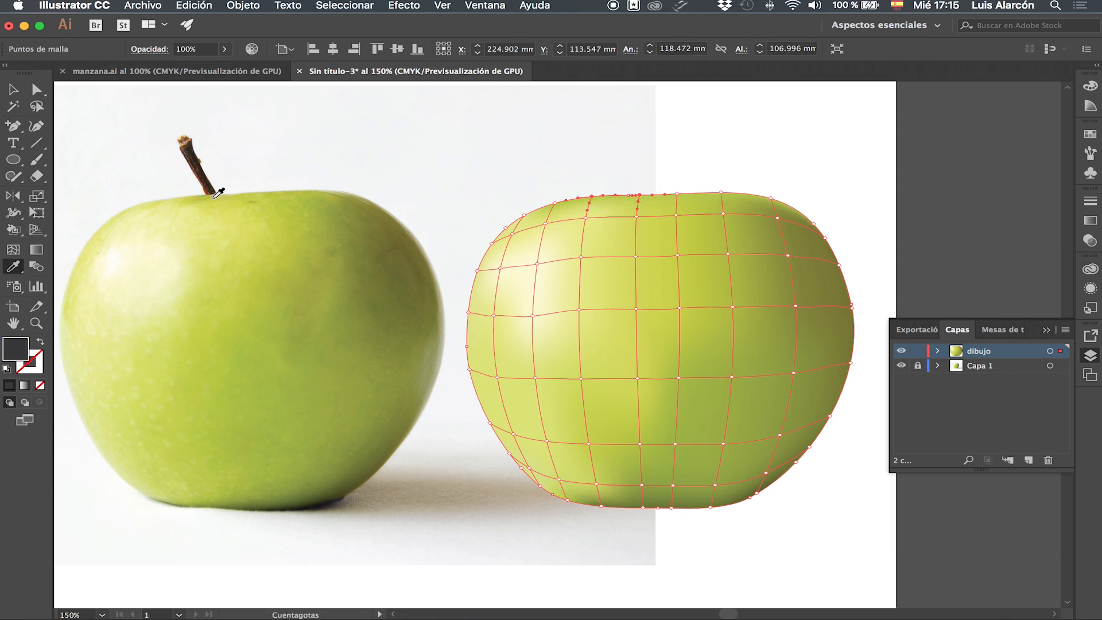
click(204, 195)
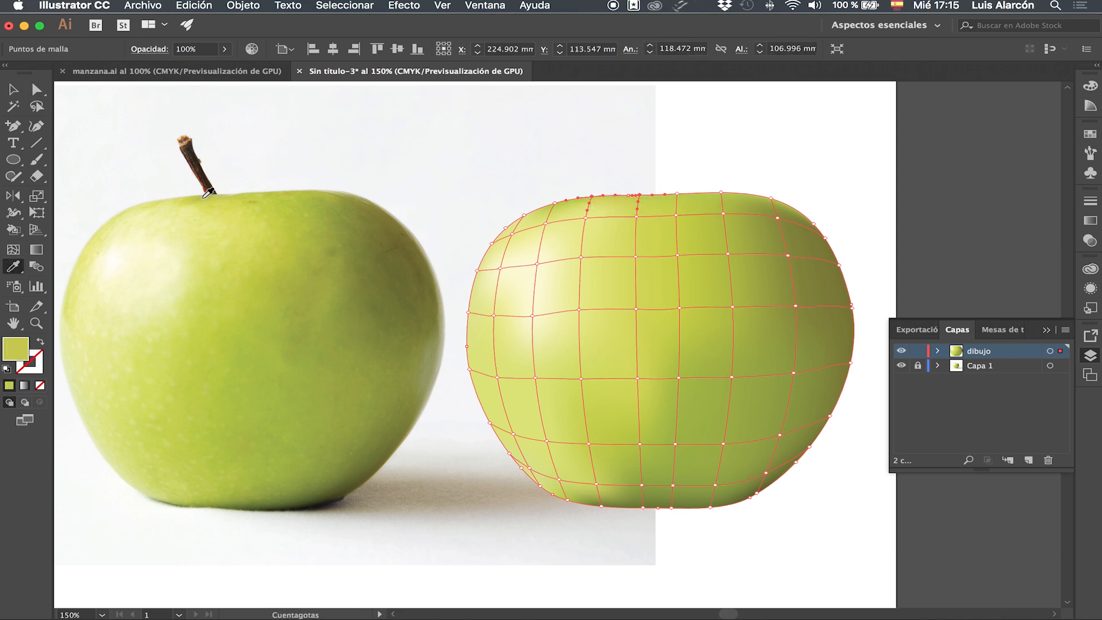
Select the top-edge mesh points right of centre and fill them with green sampled from the photo's top edge, then deselect.
key(a)
click(722, 194)
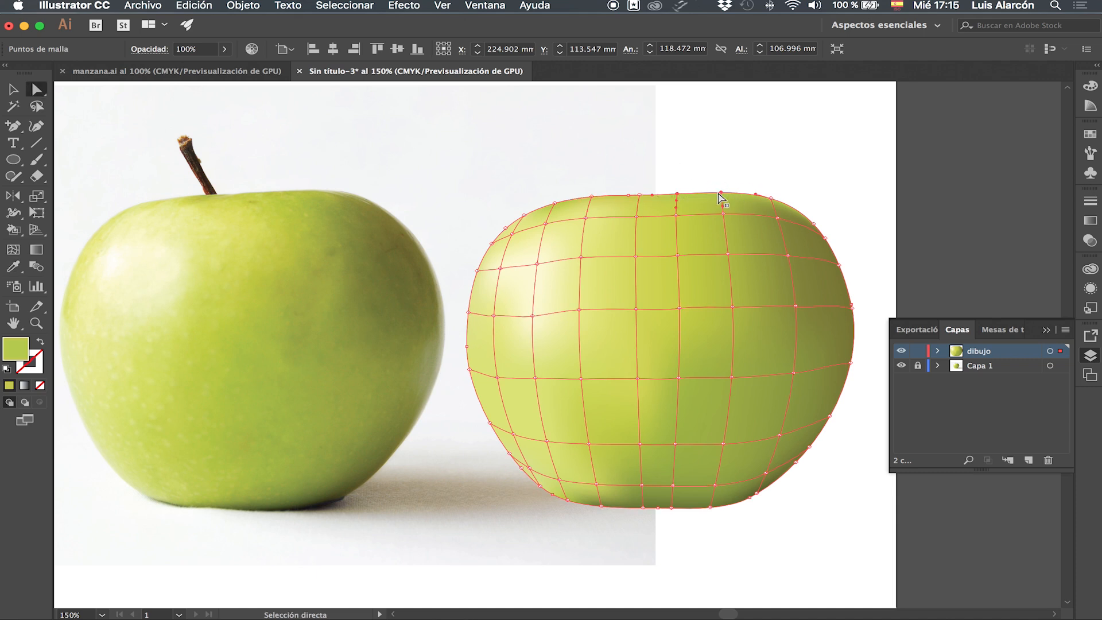
key(i)
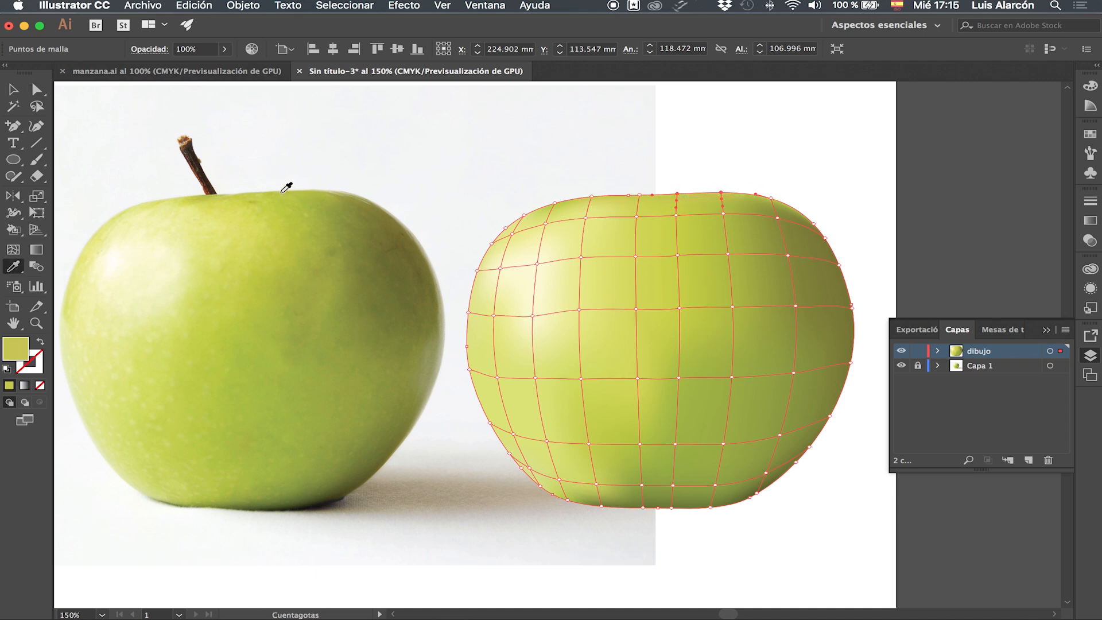
key(a)
drag(779, 204, 800, 210)
key(i)
click(344, 194)
key(v)
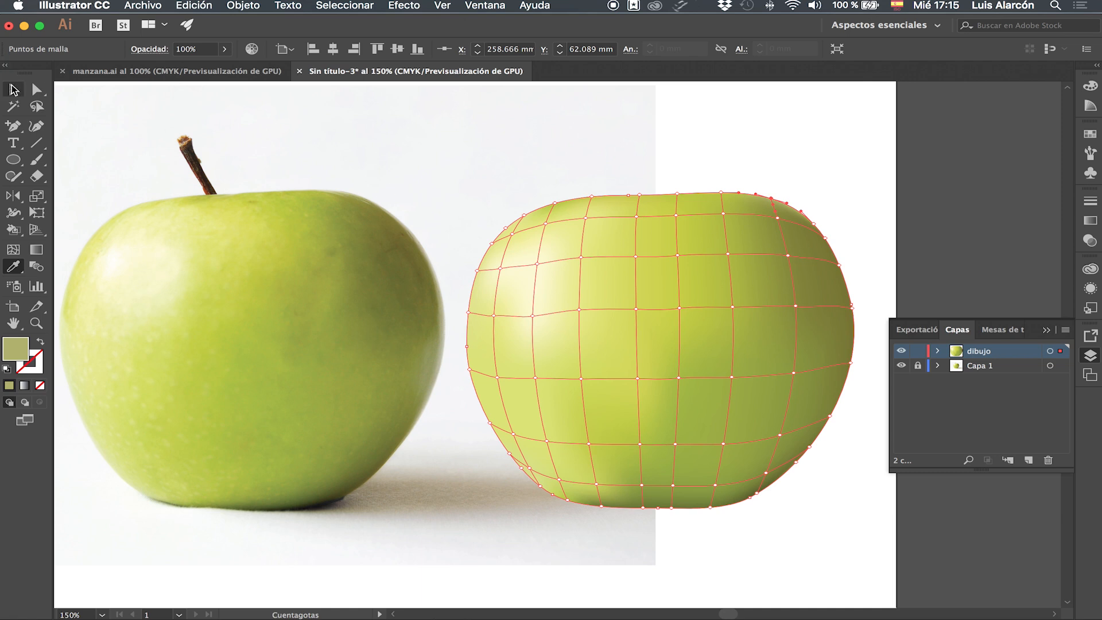
click(872, 412)
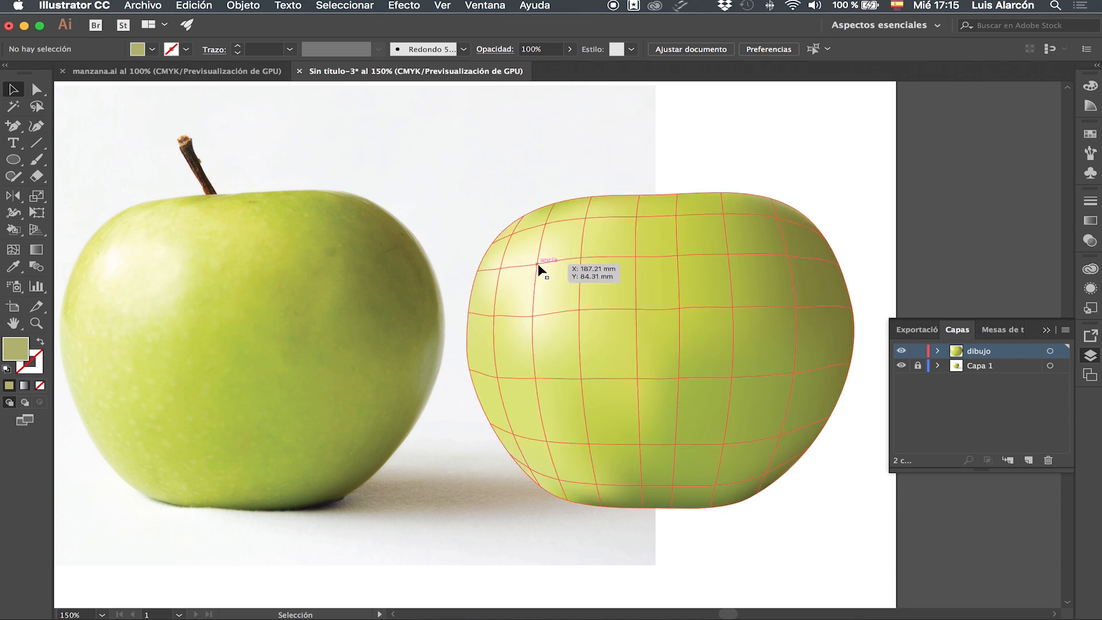
Select several mesh points around the upper-left highlight and fill them with pale green sampled from the photo's upper-left highlight.
key(a)
click(537, 264)
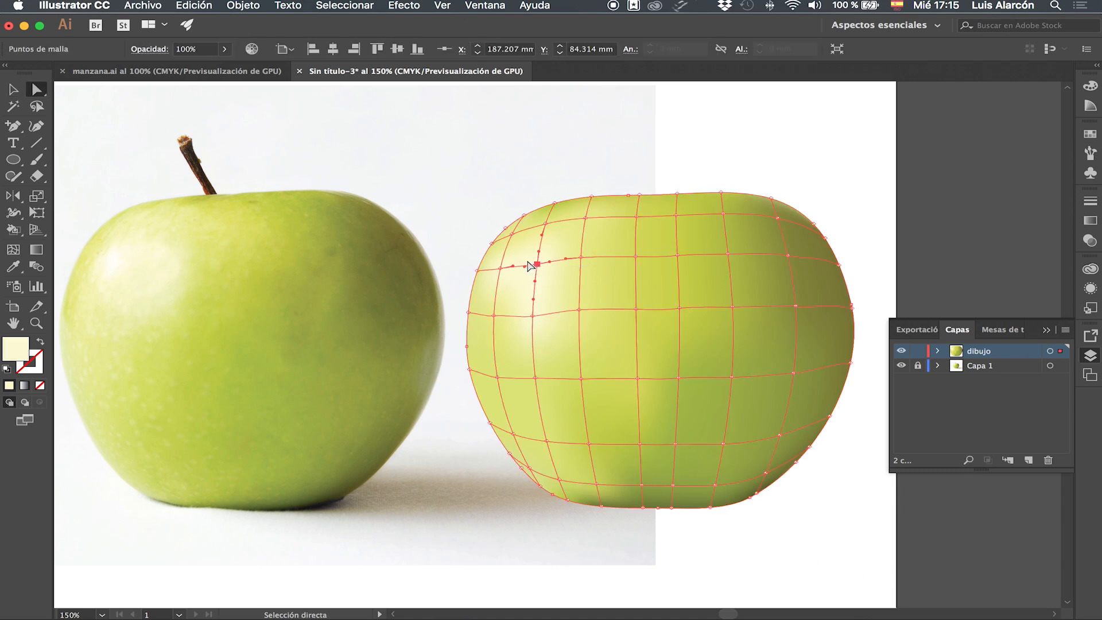
key(i)
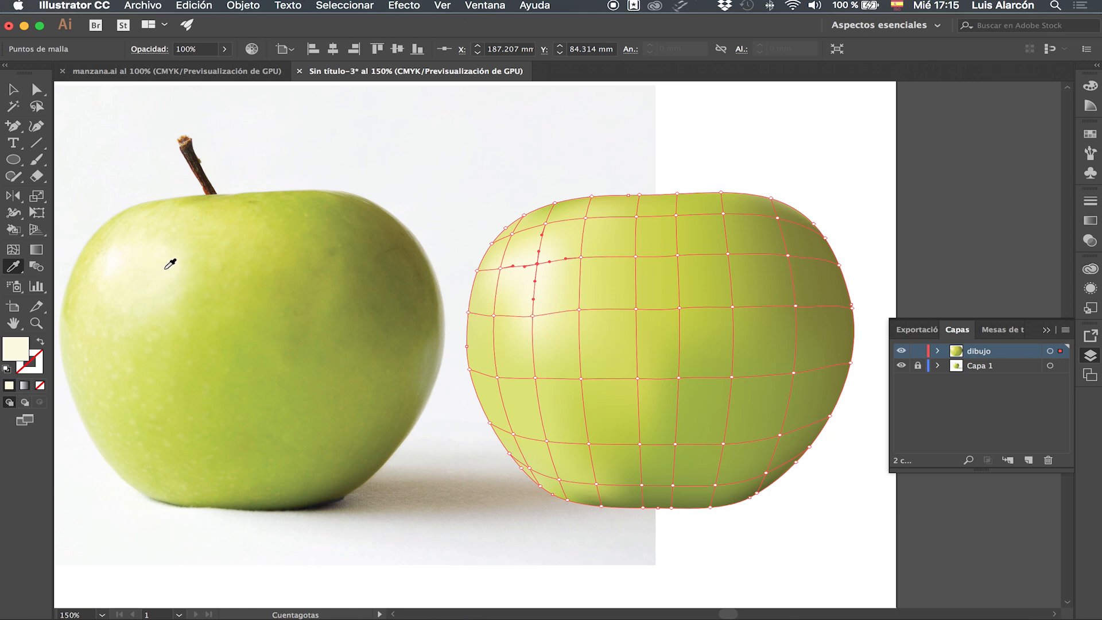
click(36, 89)
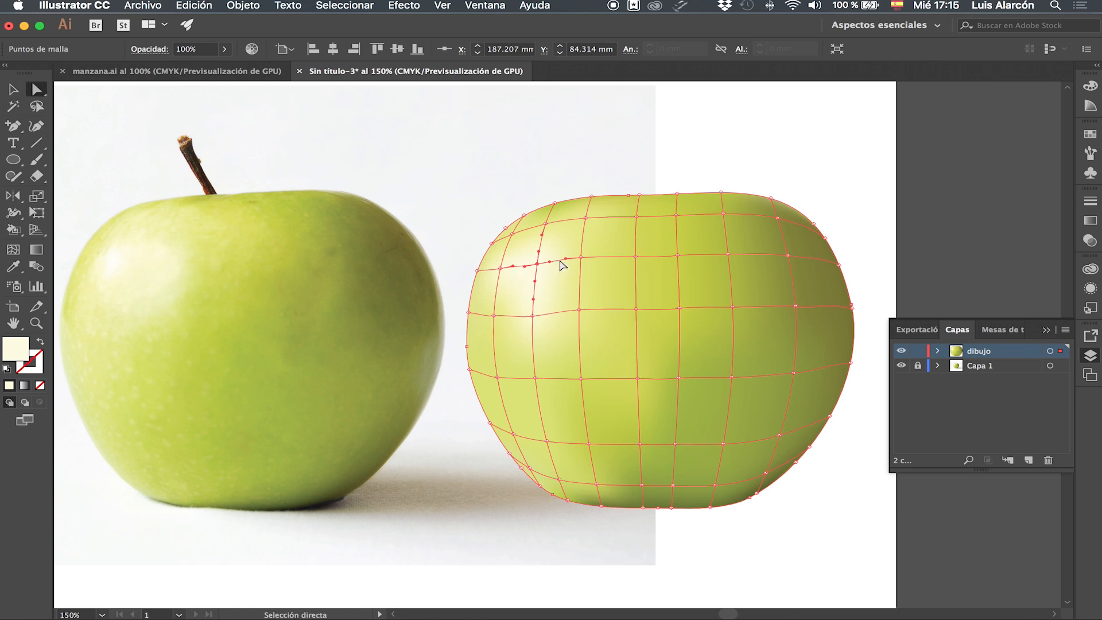
click(582, 257)
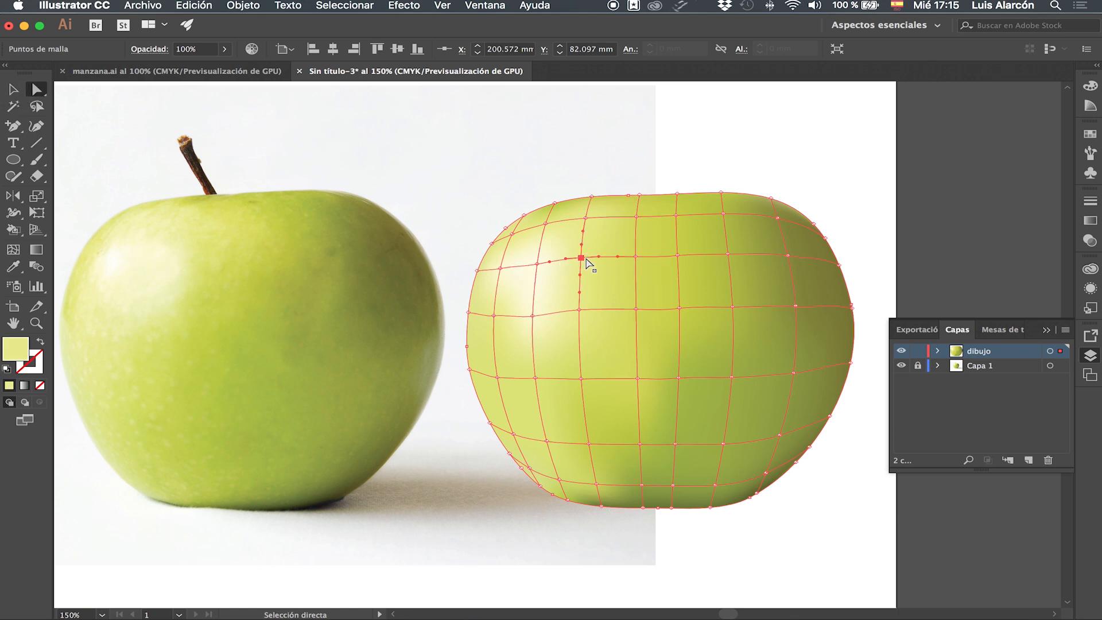
click(532, 317)
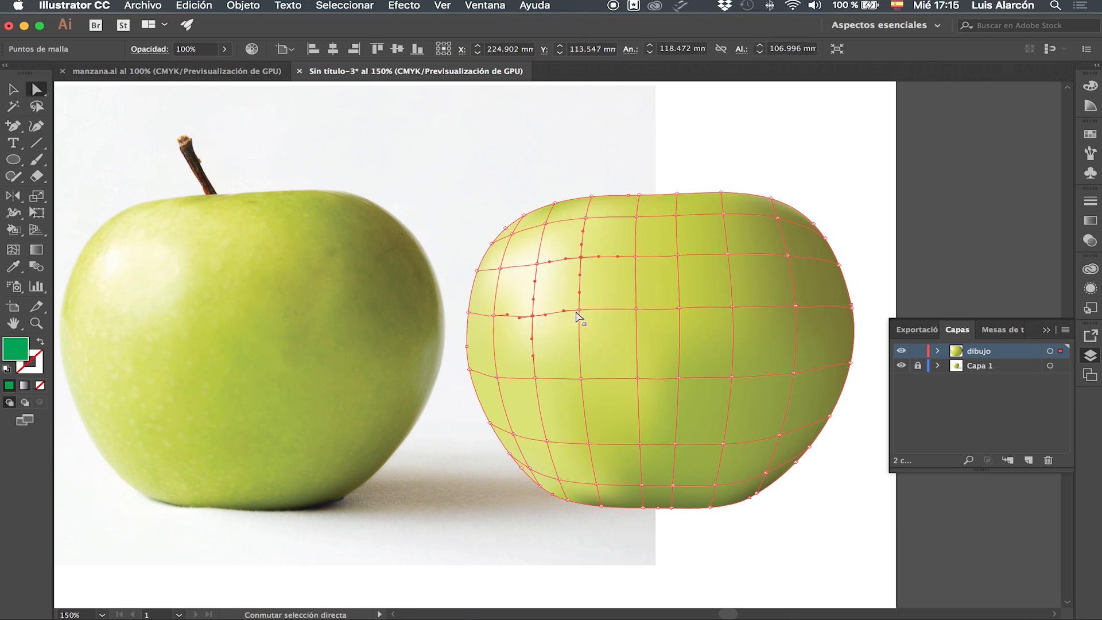
shift+click(500, 268)
shift+click(512, 234)
shift+click(545, 224)
key(i)
click(172, 239)
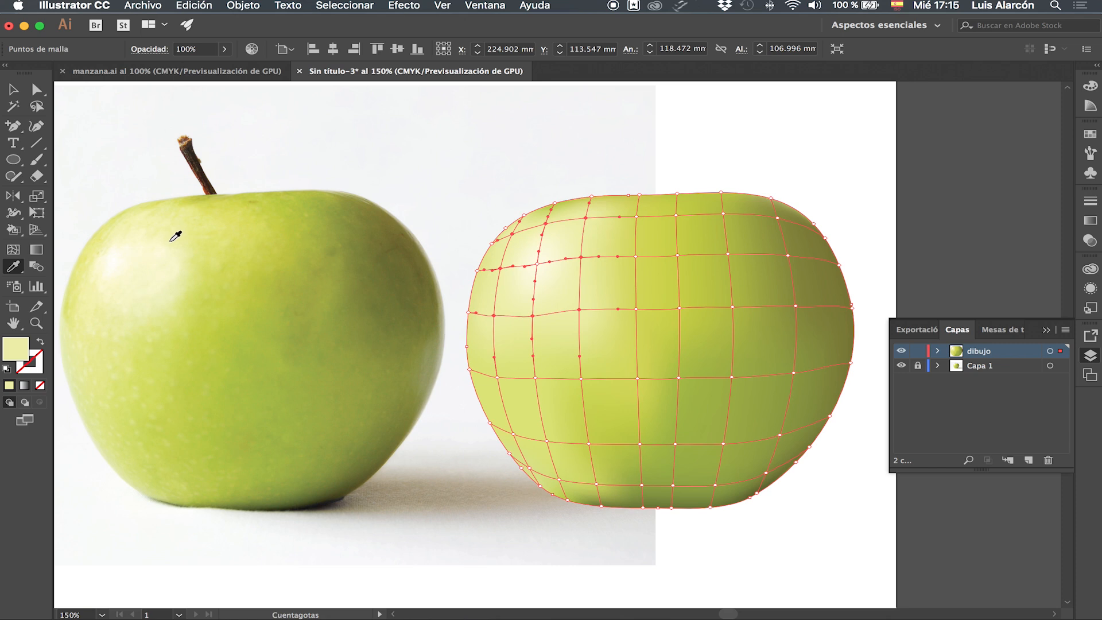
click(170, 245)
Inspect the highlight mesh point's colour, then deselect the mesh.
key(a)
click(537, 264)
key(i)
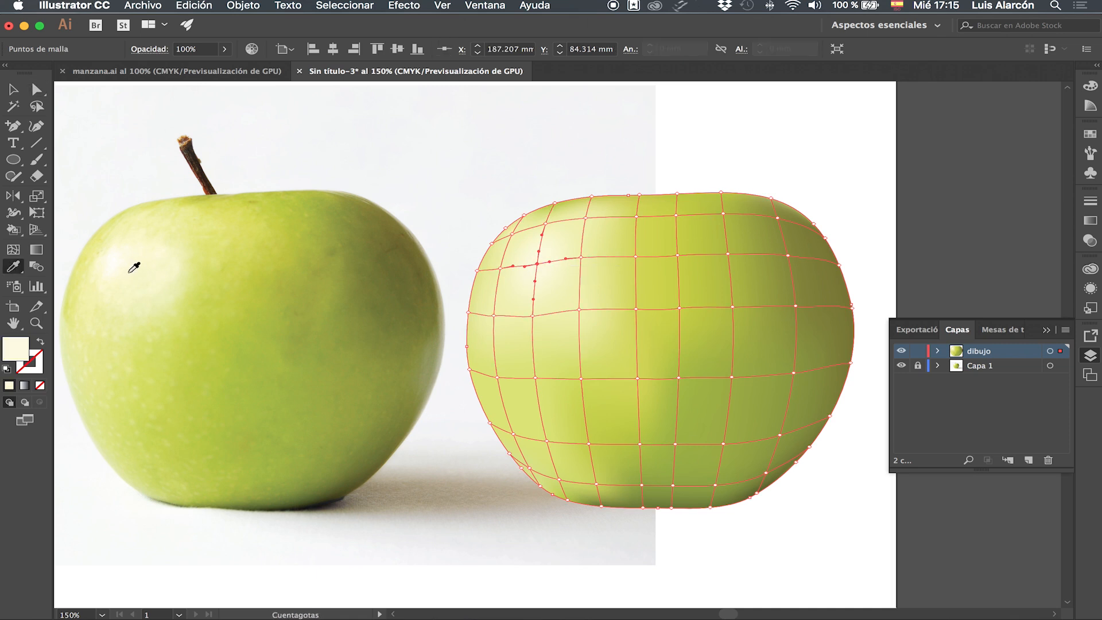
click(12, 92)
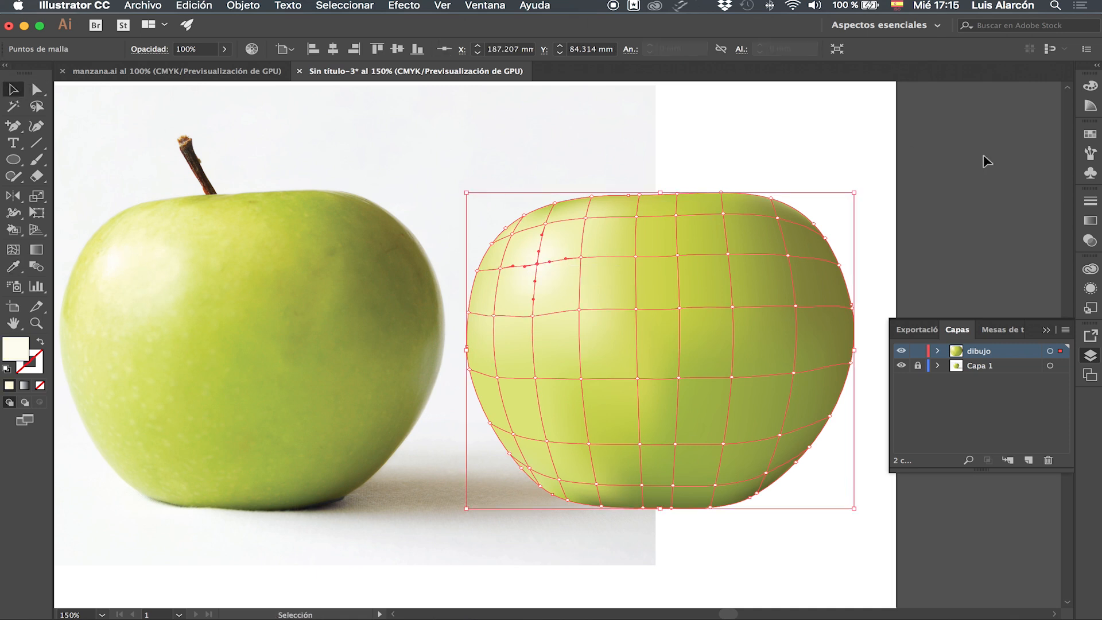
click(785, 140)
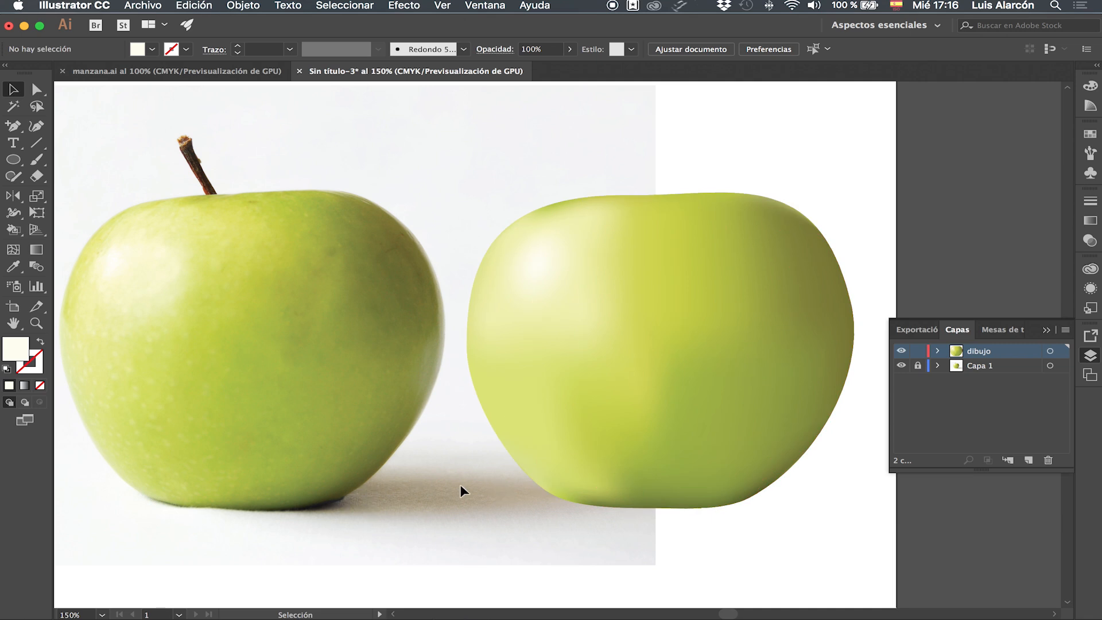
Zoom in on the photo's stem and trace its outline as a closed shape with the Pen tool.
key(super+plus)
key(super+plus)
drag(355, 340, 580, 377)
drag(12, 132, 60, 123)
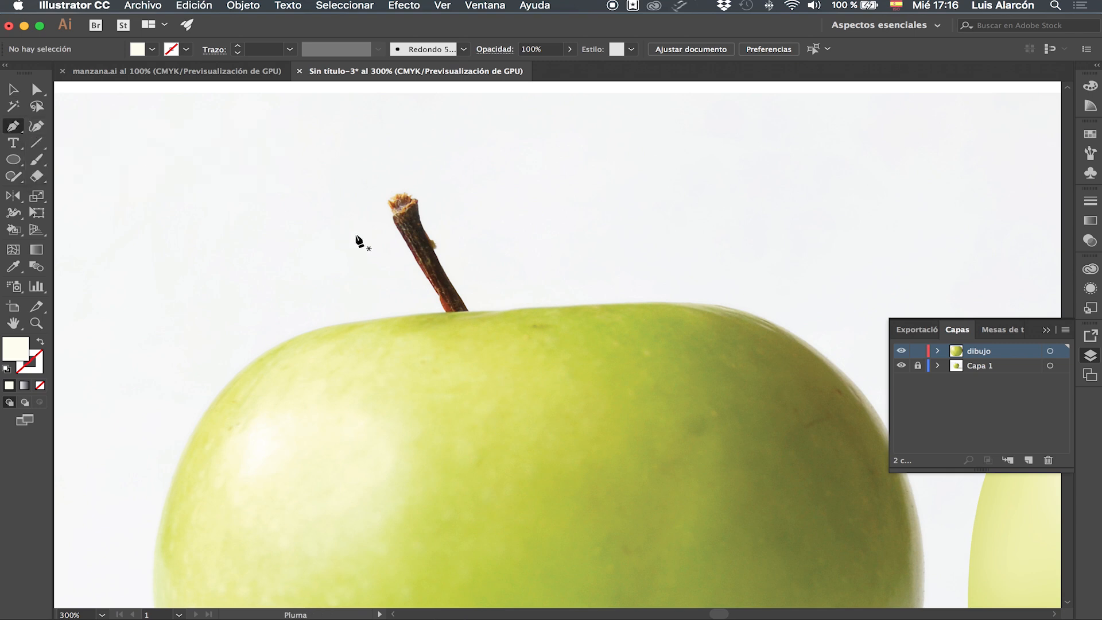
click(392, 218)
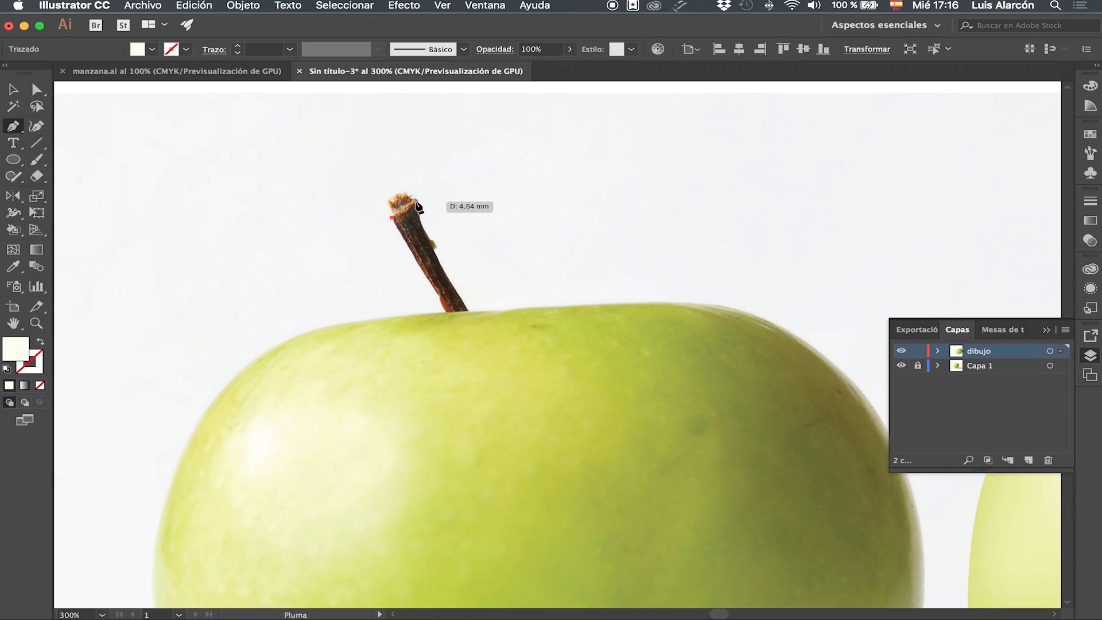
click(417, 202)
drag(423, 228, 428, 237)
drag(447, 278, 452, 283)
click(473, 317)
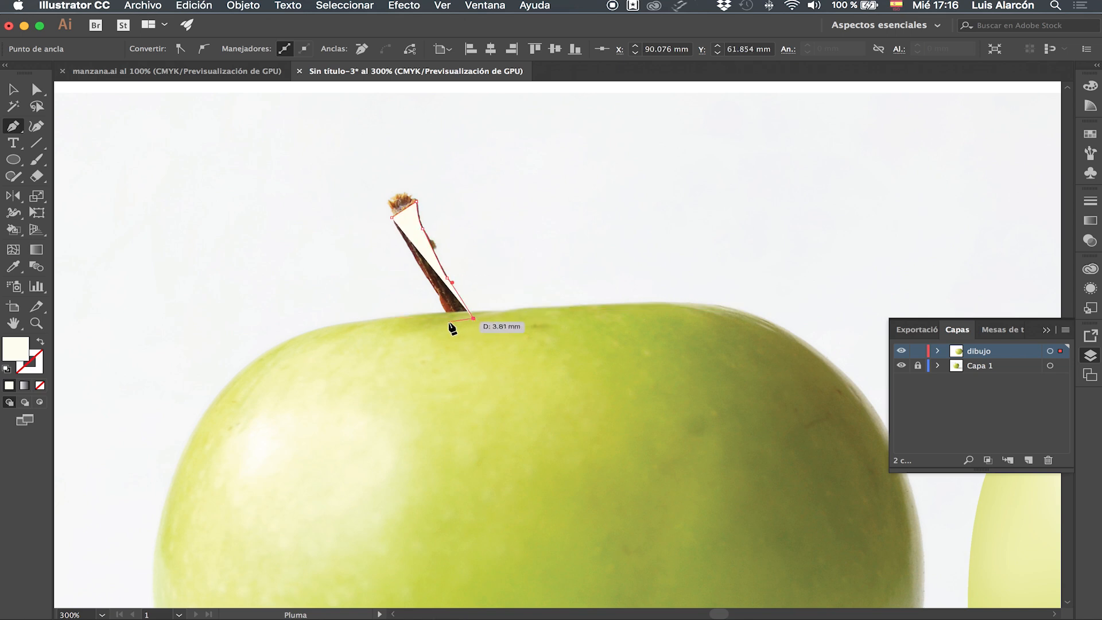
click(448, 321)
click(431, 289)
click(411, 252)
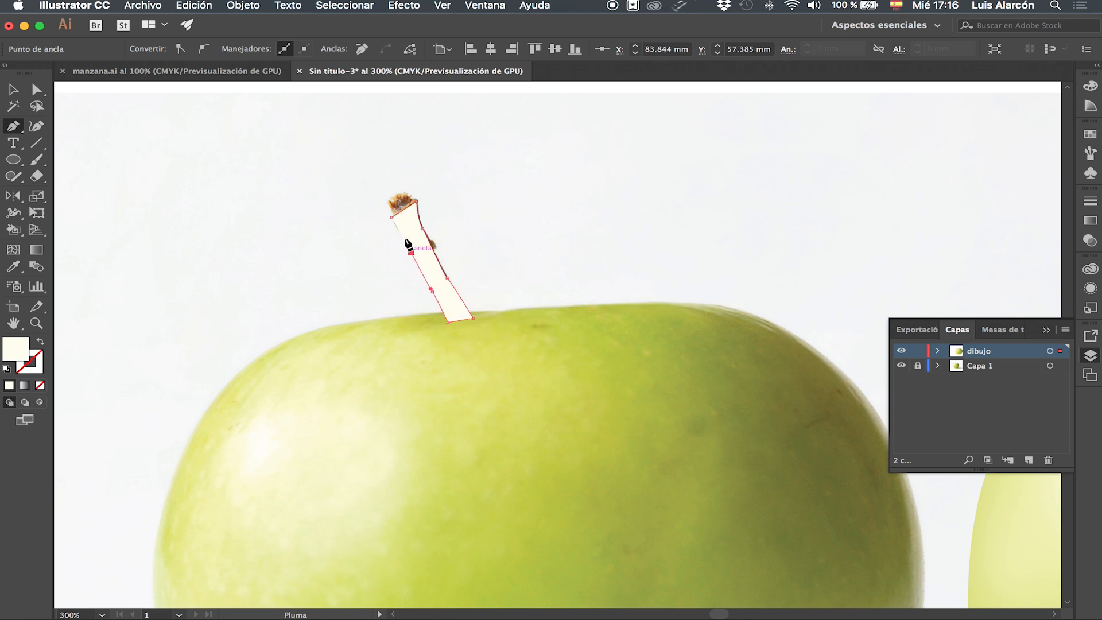
click(391, 218)
Move the traced stem shape off the photo and fill it with dark brown sampled from the photo's stem.
key(v)
drag(414, 237, 518, 209)
key(i)
click(425, 245)
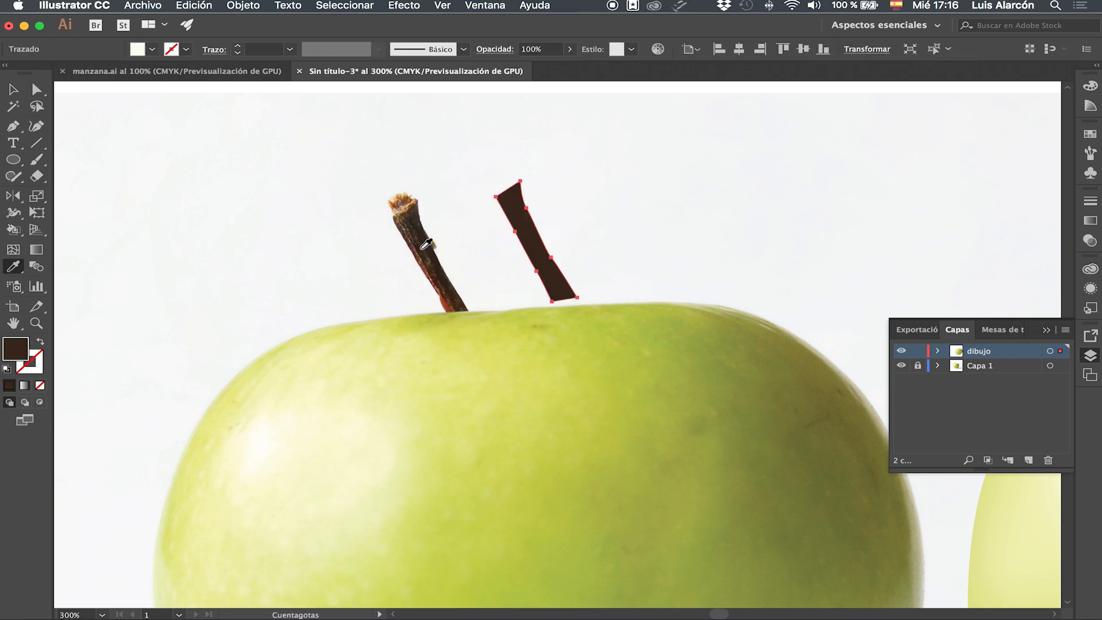
Trace a narrow strip along the left side of the photo's stem with the Pen tool.
click(12, 126)
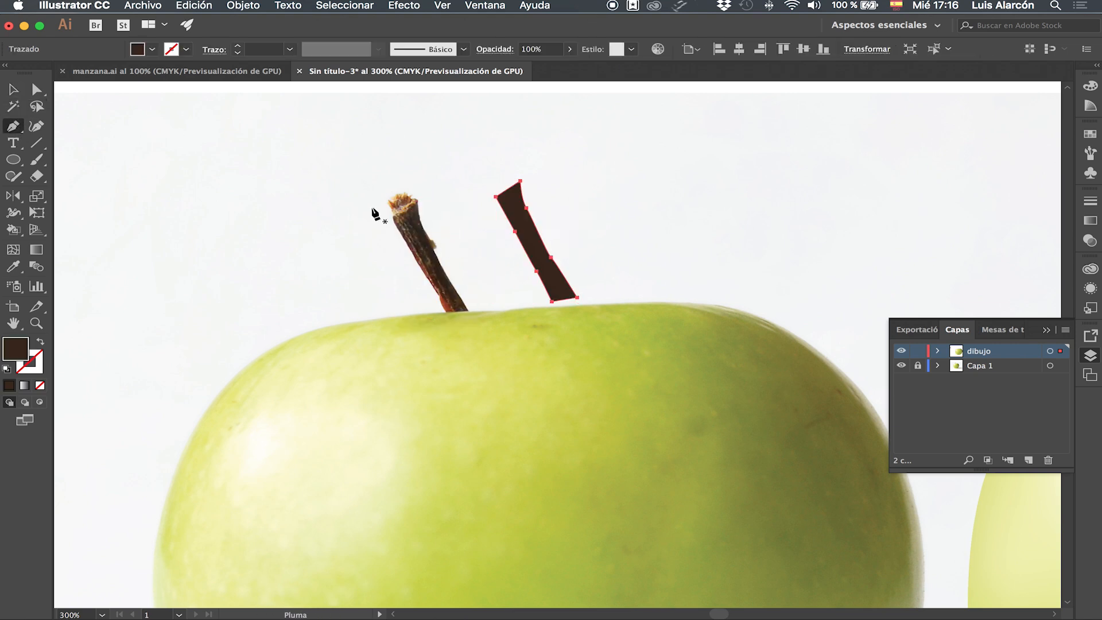
drag(394, 217, 427, 259)
click(443, 285)
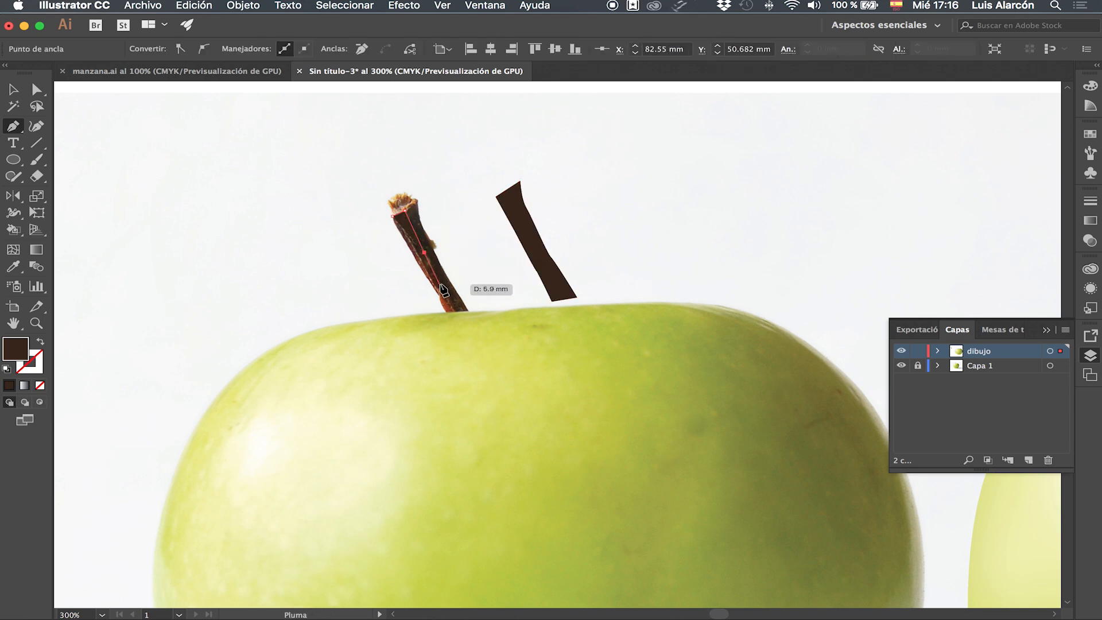
click(456, 310)
click(439, 296)
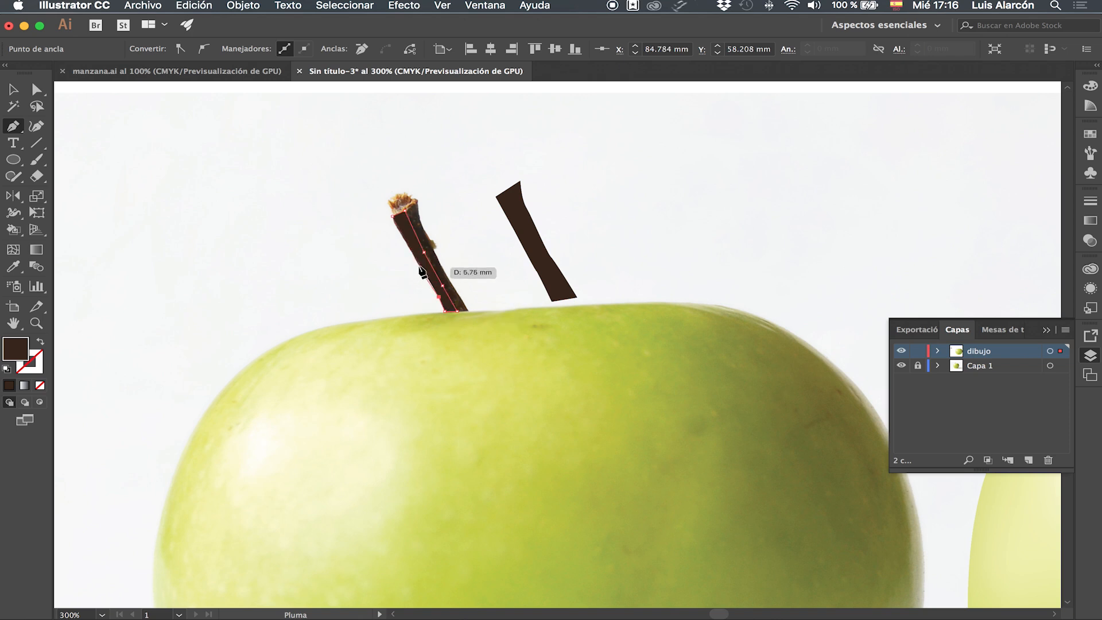
click(402, 241)
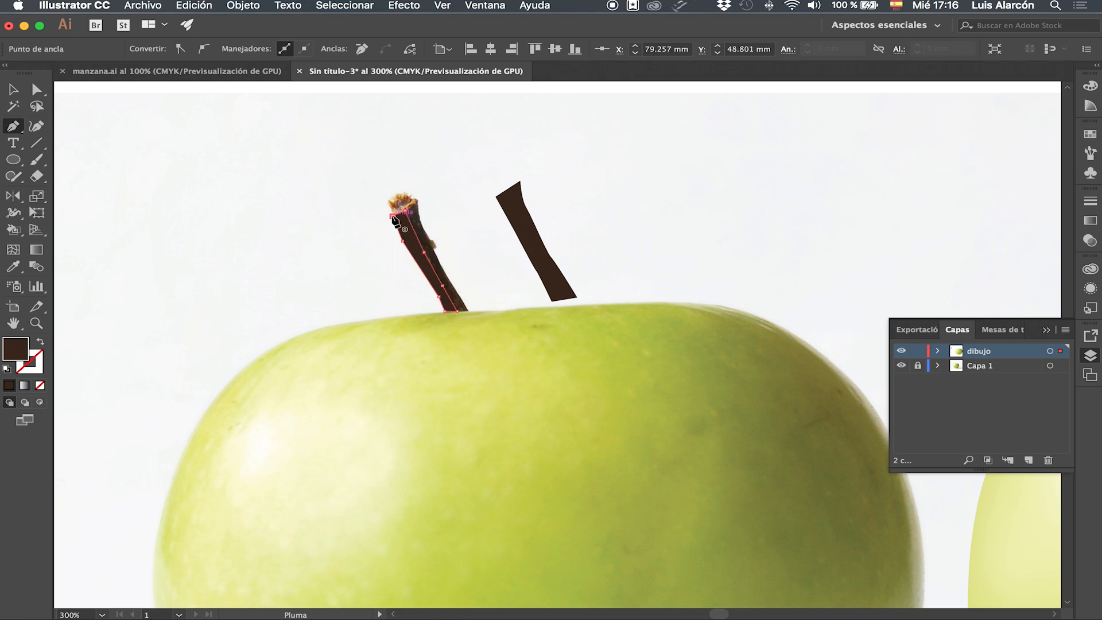
click(394, 217)
Move the strip onto the brown stem shape and fill it with lighter reddish brown sampled from the stem.
key(v)
drag(413, 244, 515, 223)
key(i)
click(425, 261)
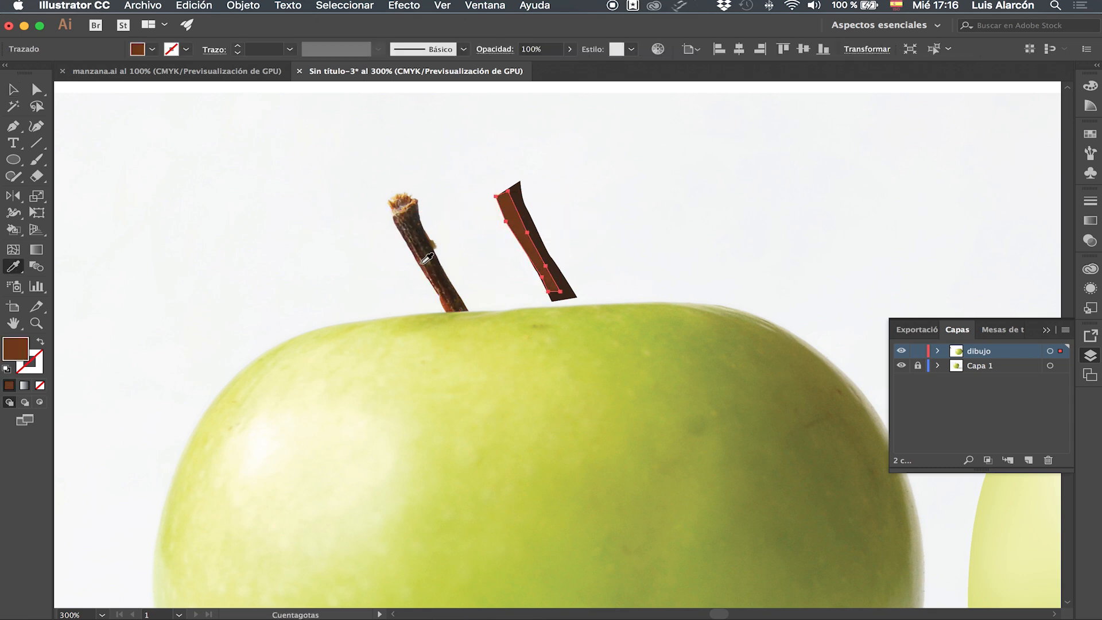
Trace the cut tip at the top of the photo's stem with the Pen tool.
click(13, 125)
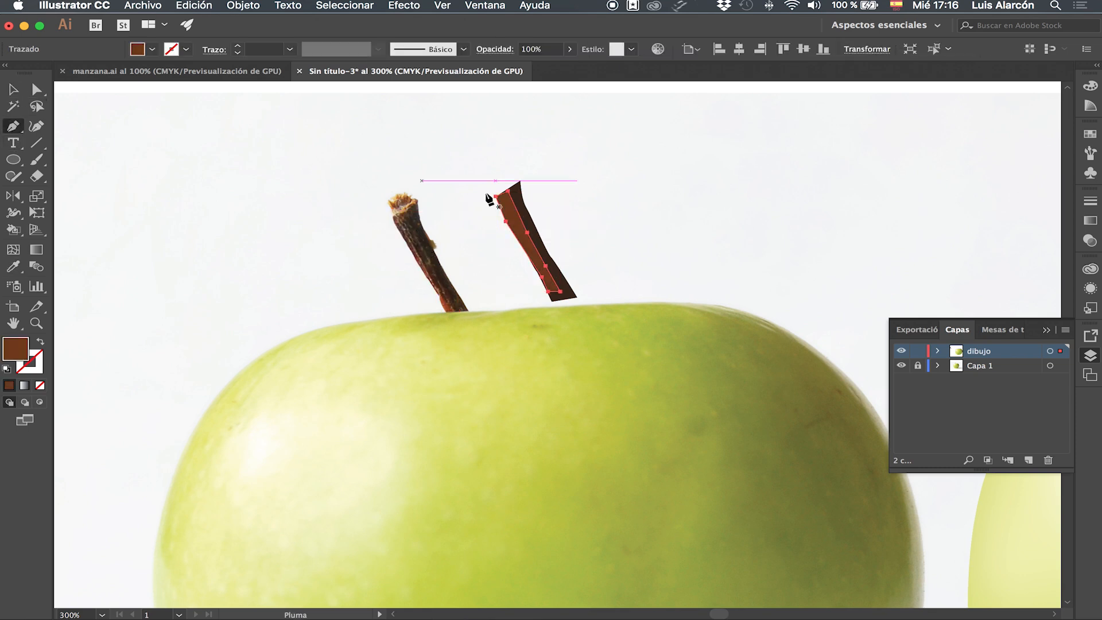
drag(405, 214, 400, 191)
click(417, 201)
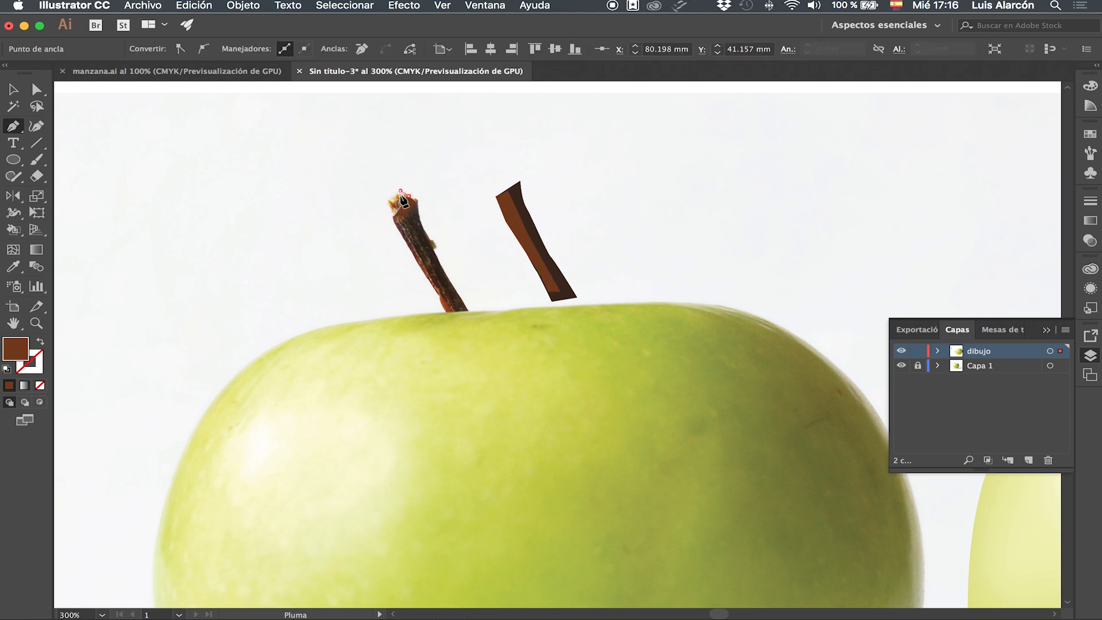
click(393, 196)
click(388, 204)
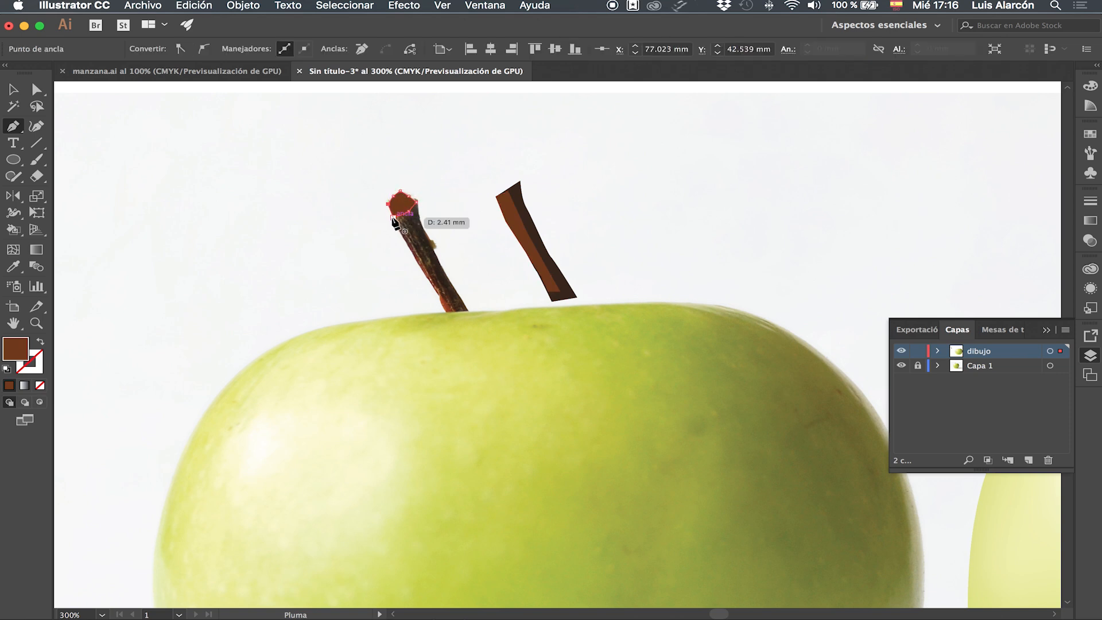
click(393, 217)
Move the tip shape onto the top of the brown stem and fill it with tan sampled from the stem's cut end.
key(v)
drag(410, 208, 512, 187)
key(a)
key(v)
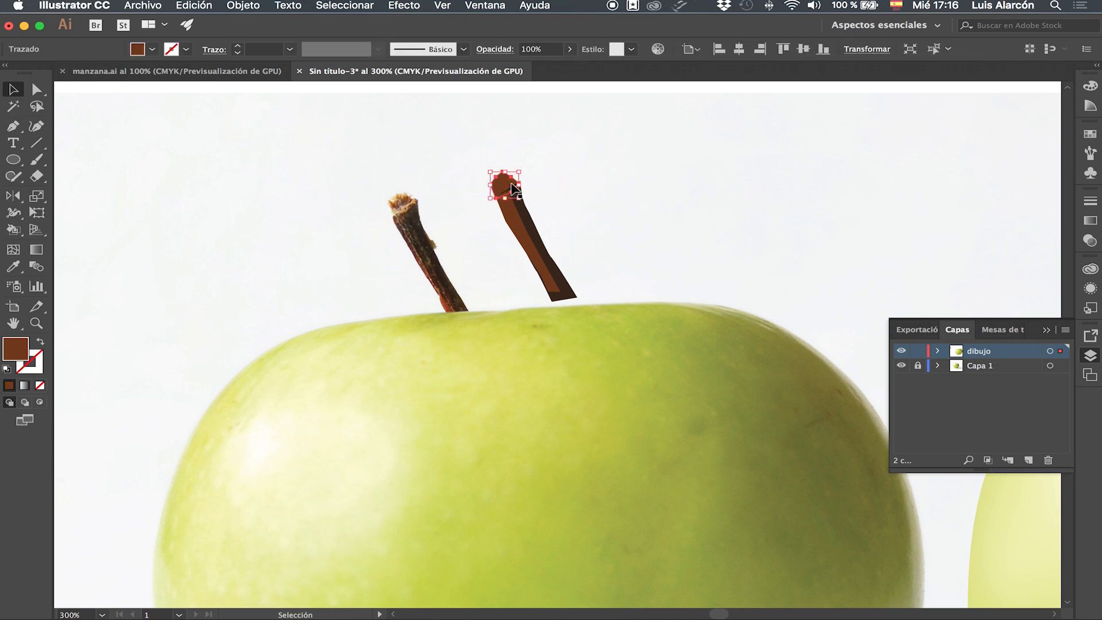
key(i)
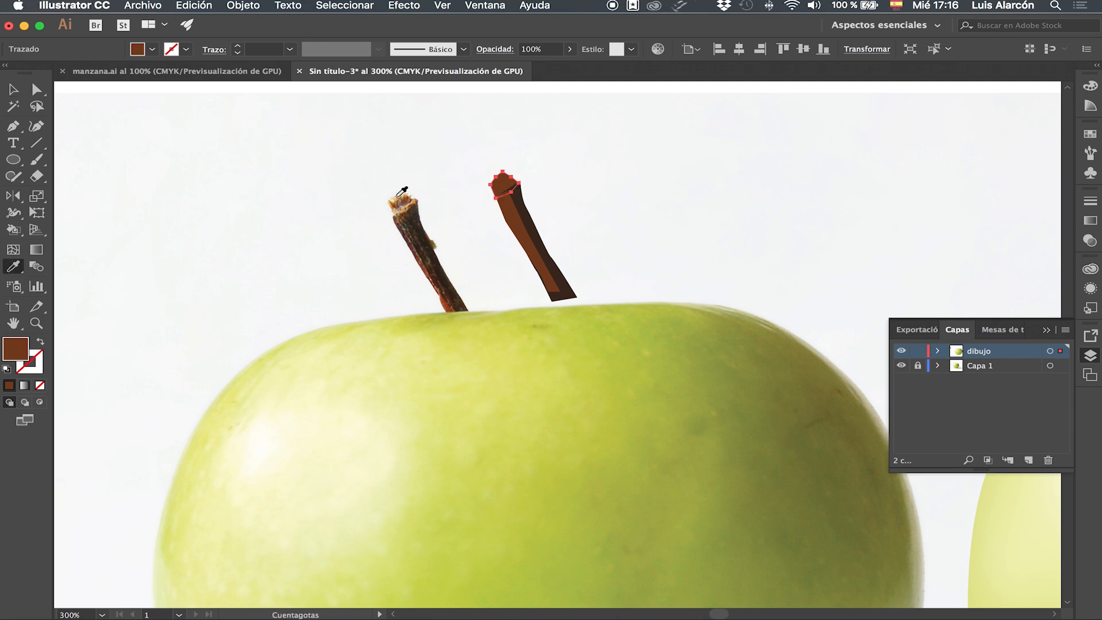
click(400, 194)
click(402, 203)
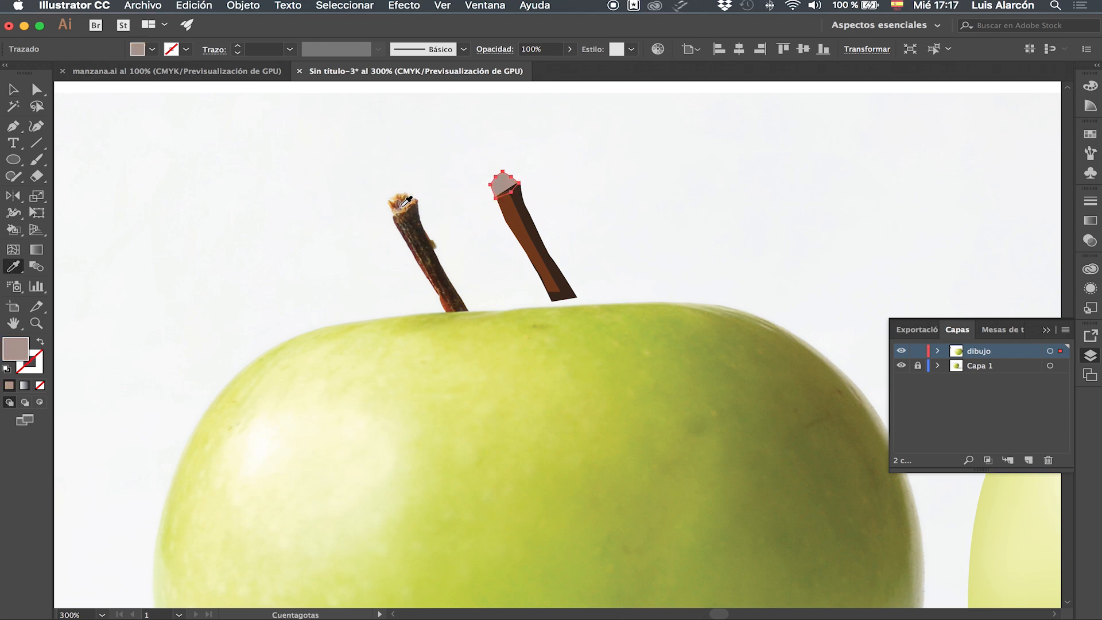
click(404, 207)
Select the stem pieces and group them.
key(v)
key(a)
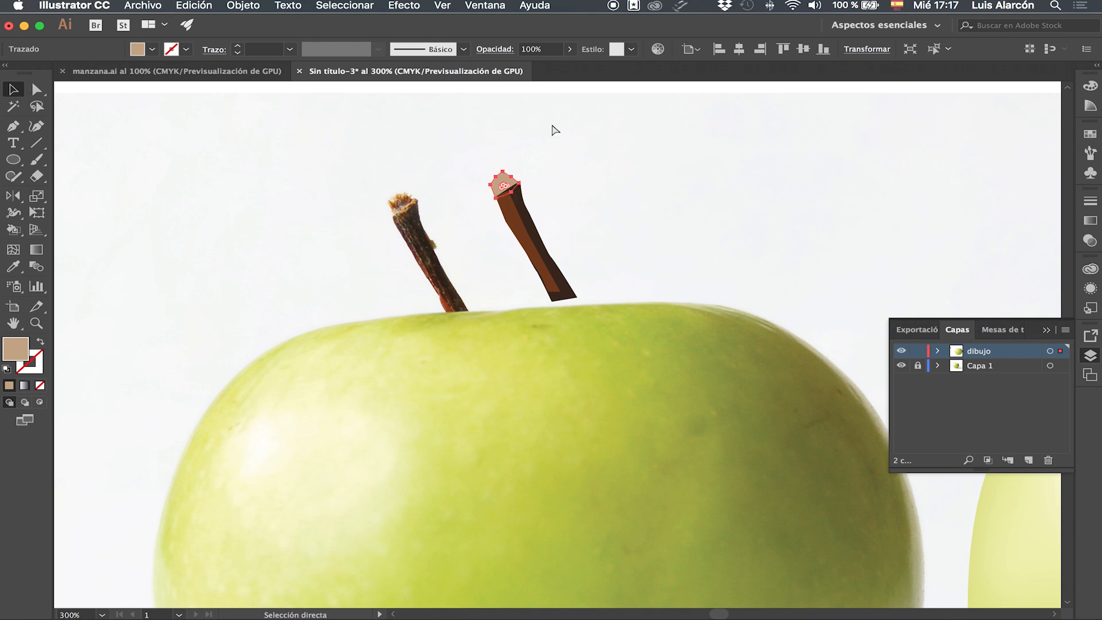
key(v)
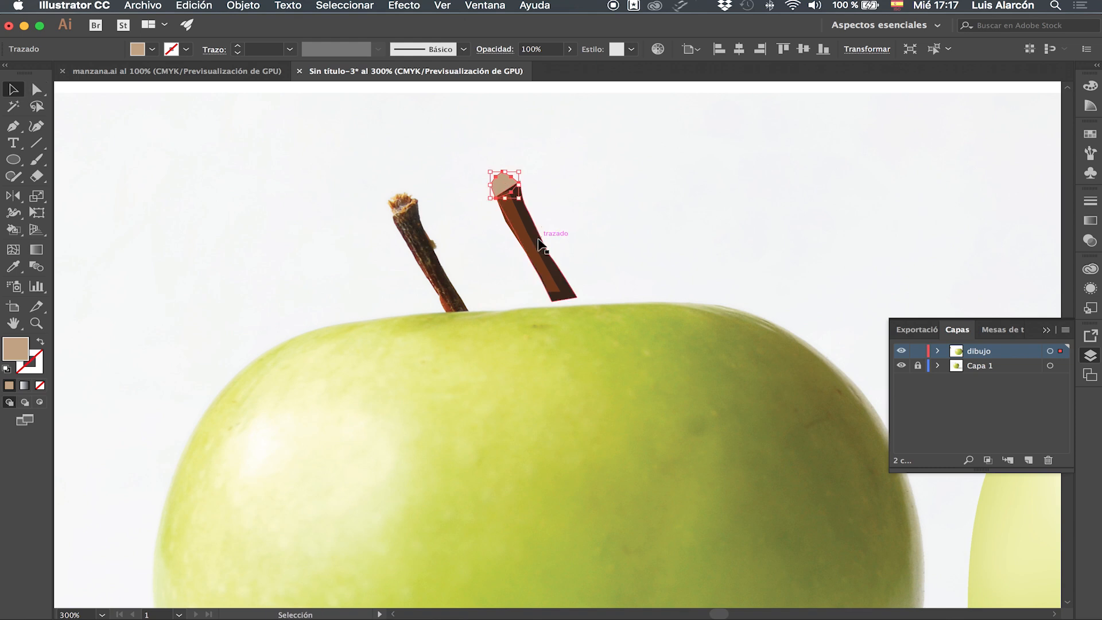
click(525, 232)
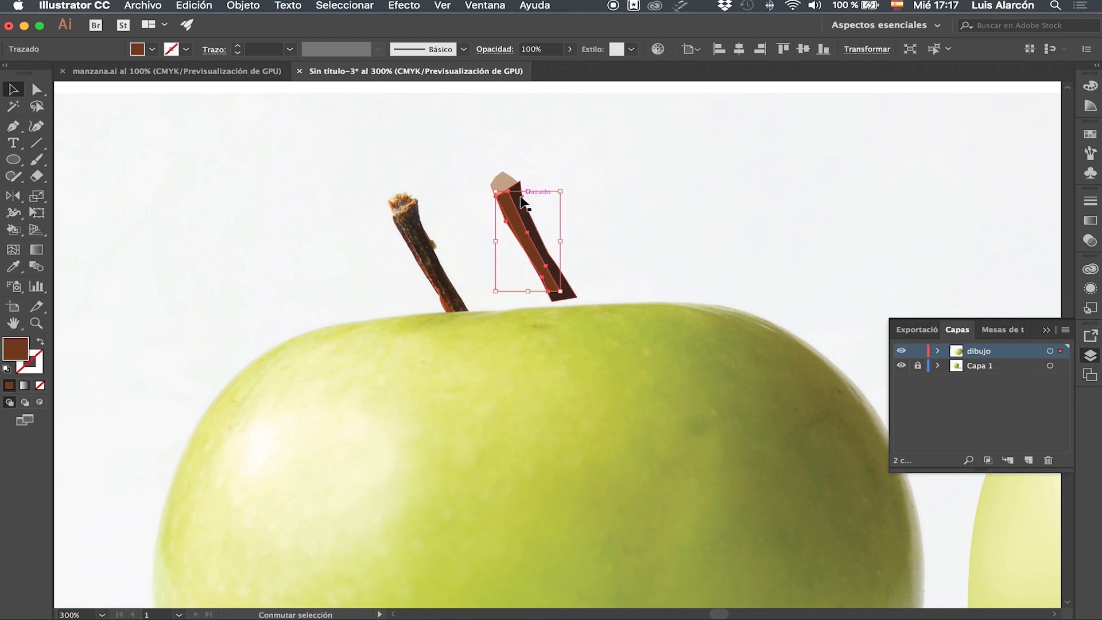
shift+click(503, 185)
key(a)
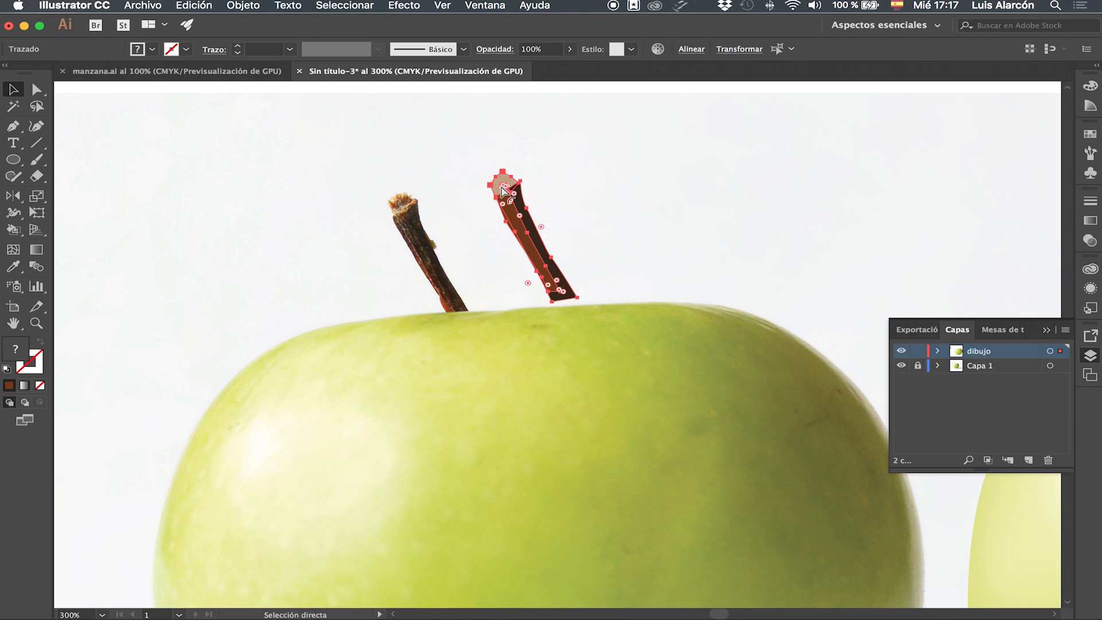
key(ctrl+g)
Move the stem group onto the top centre of the vector apple.
key(v)
drag(527, 239, 984, 172)
key(space)
drag(772, 217, 394, 236)
drag(553, 230, 553, 229)
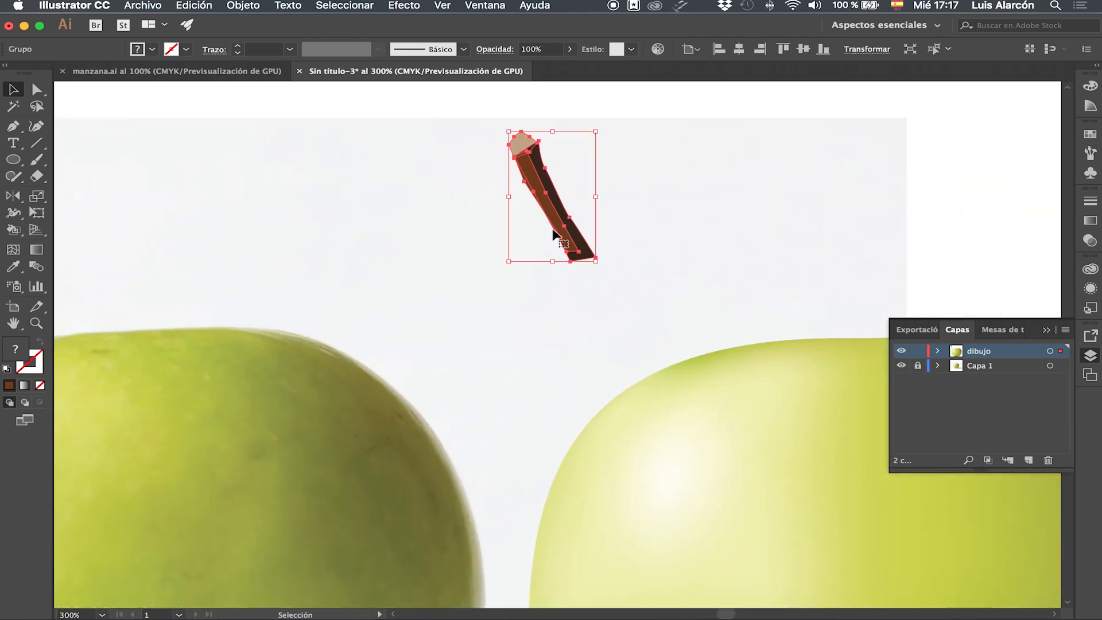
key(ctrl+minus)
key(ctrl+minus)
drag(556, 352, 680, 390)
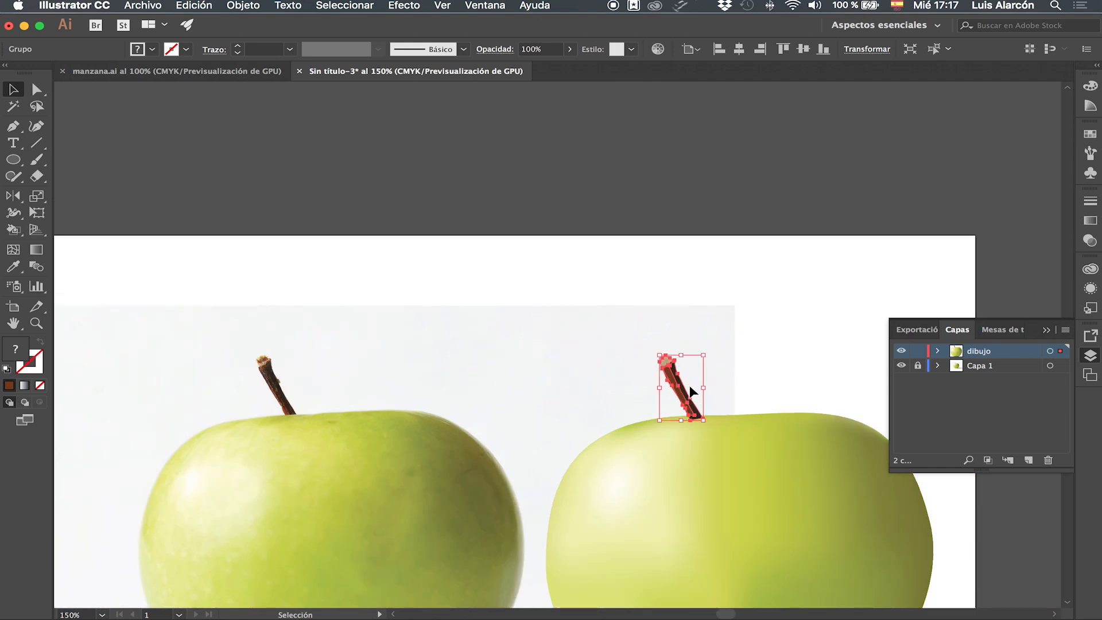
Try converting the stem group into a compound path, undo it, and deselect.
key(a)
key(super+8)
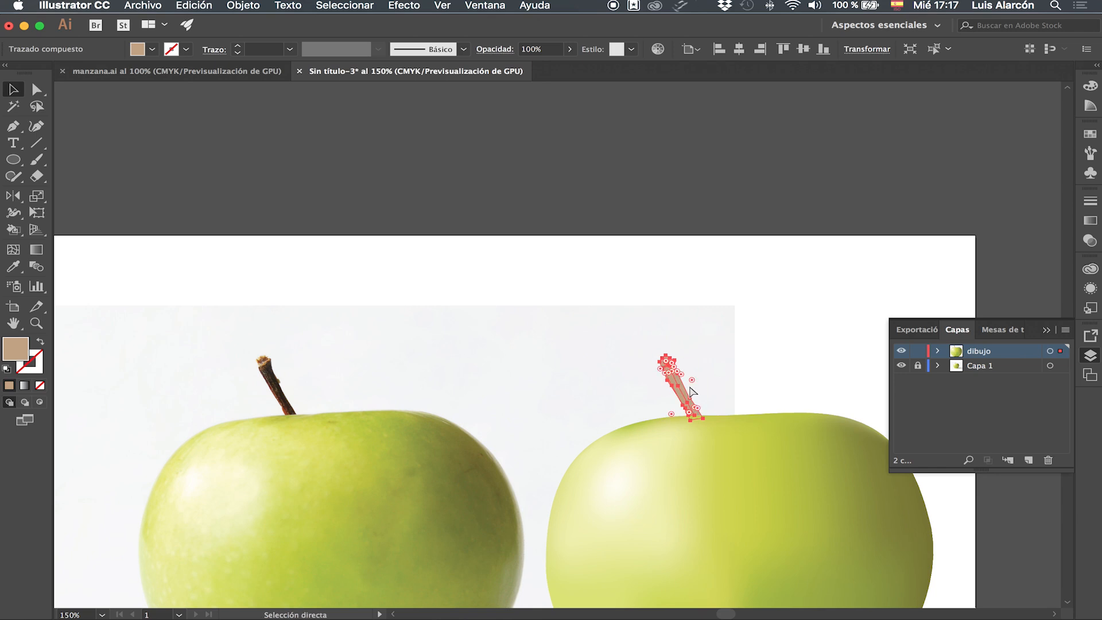
key(super+z)
click(881, 277)
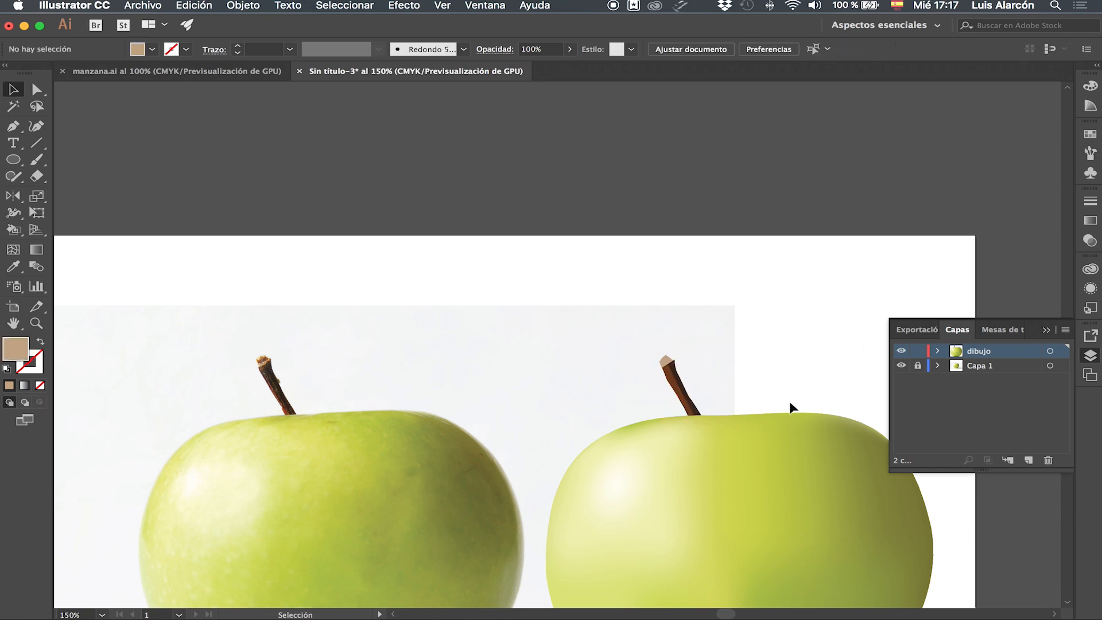
drag(570, 480, 527, 265)
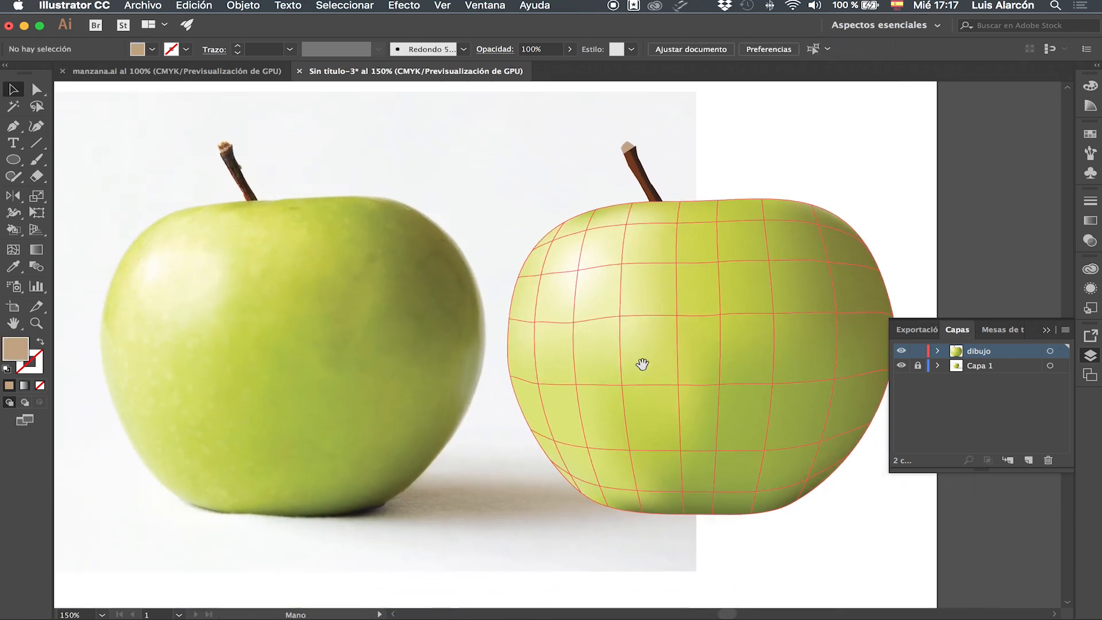
Draw a wide ellipse below the photo apple with the Ellipse tool and fill it with black.
click(14, 161)
drag(246, 480, 599, 519)
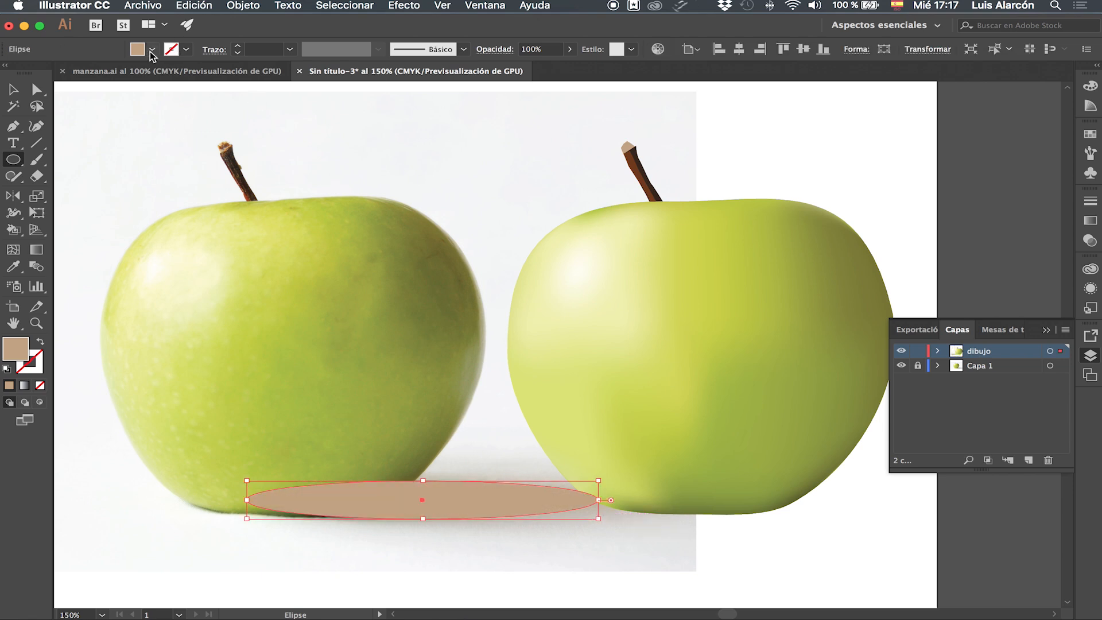
click(152, 49)
click(37, 72)
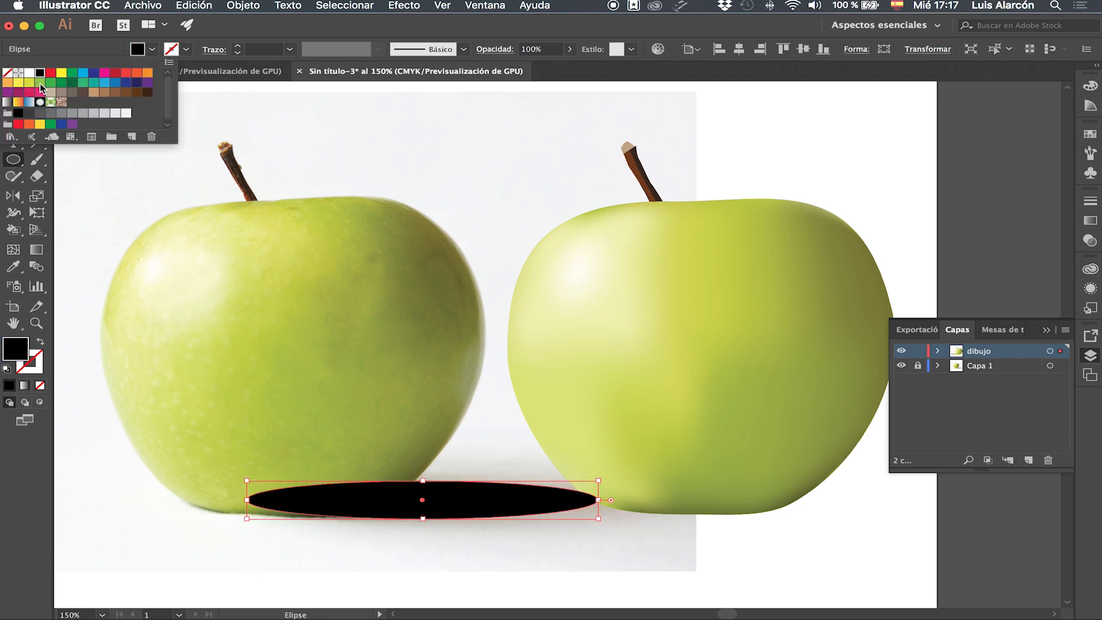
Move the black ellipse under the vector apple's base and send it behind the apple.
click(12, 89)
drag(462, 504, 828, 494)
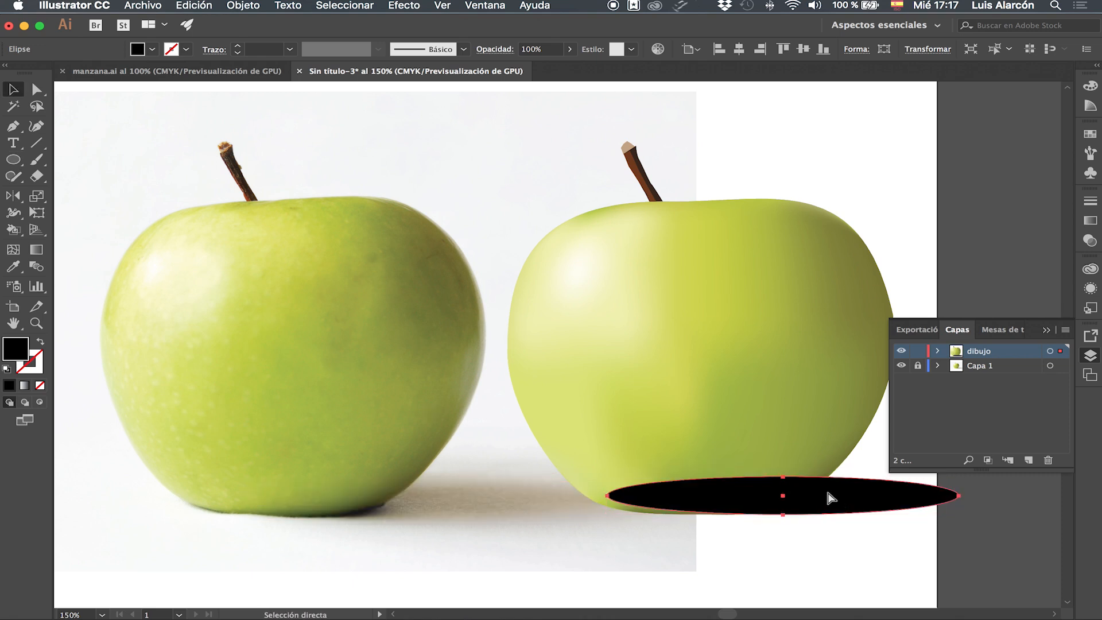
key(super+shift+bracketleft)
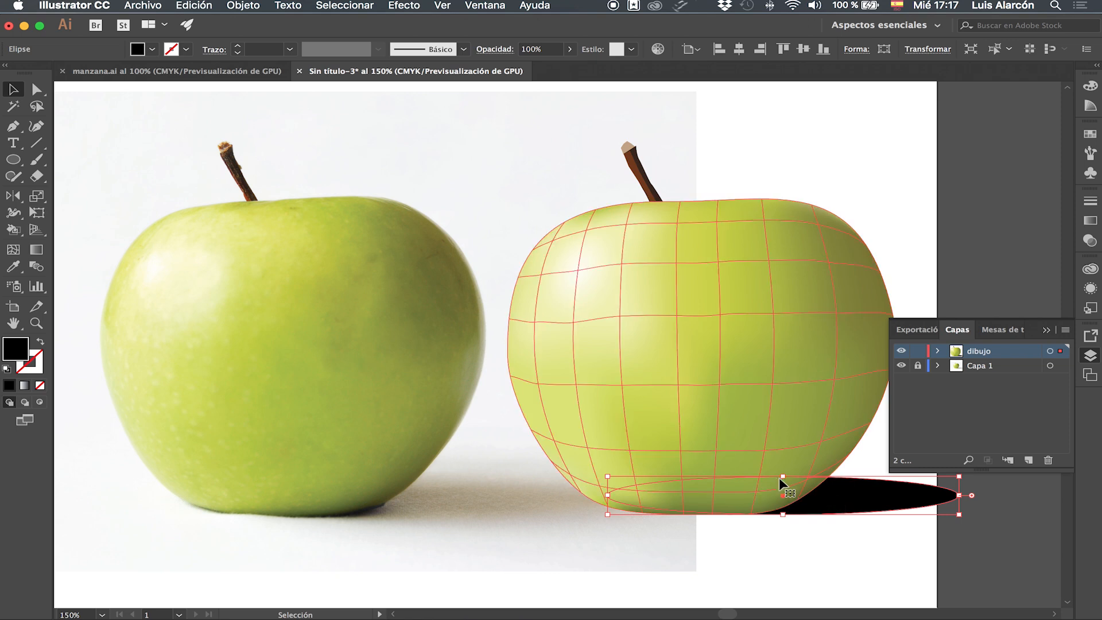
drag(782, 476, 784, 483)
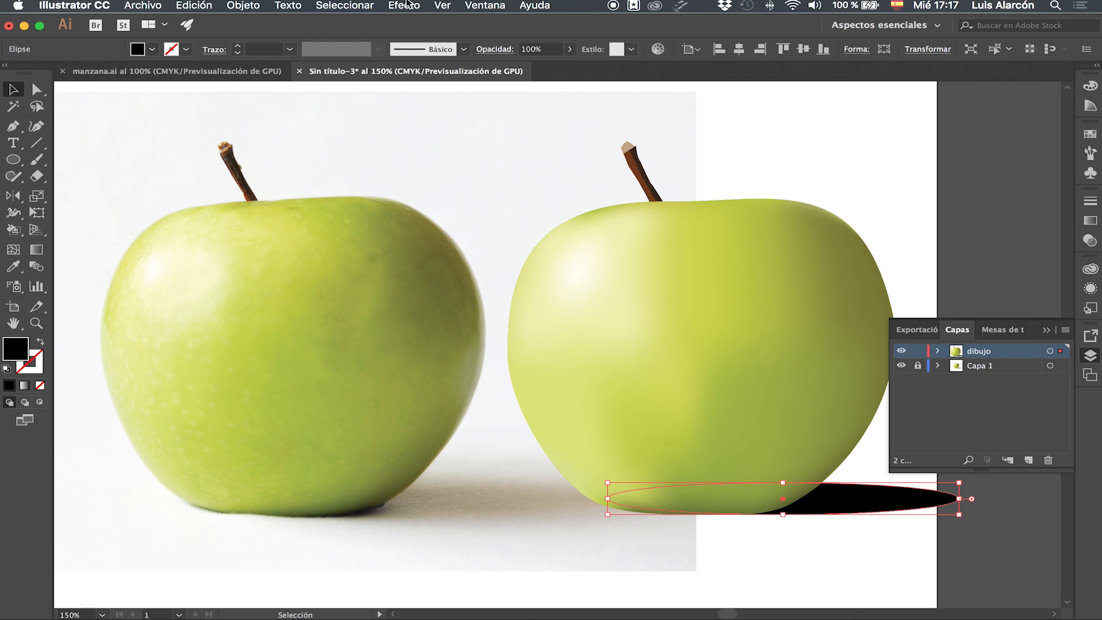
Apply a Gaussian Blur with a 32.5-pixel radius to the ellipse shadow and nudge it into place.
click(406, 4)
mouse_move(521, 291)
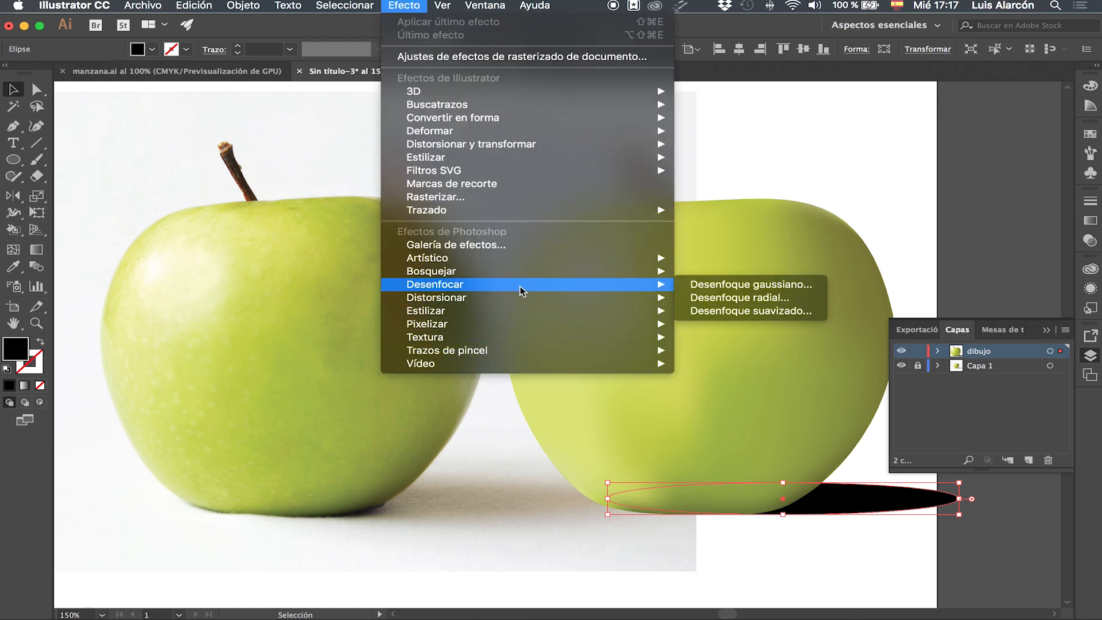
click(744, 285)
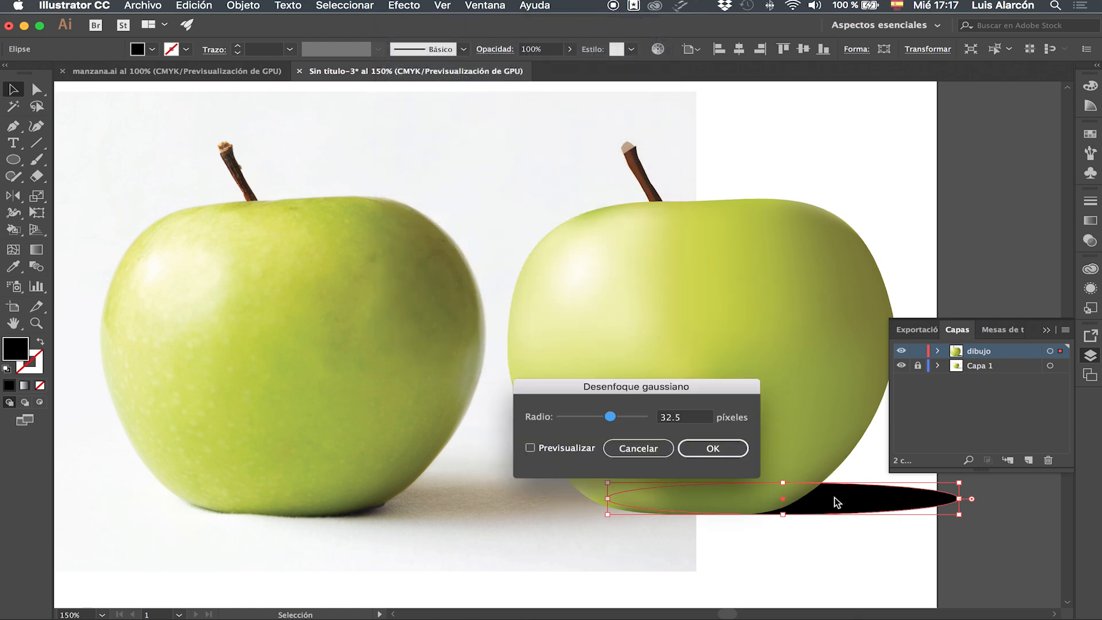
click(550, 450)
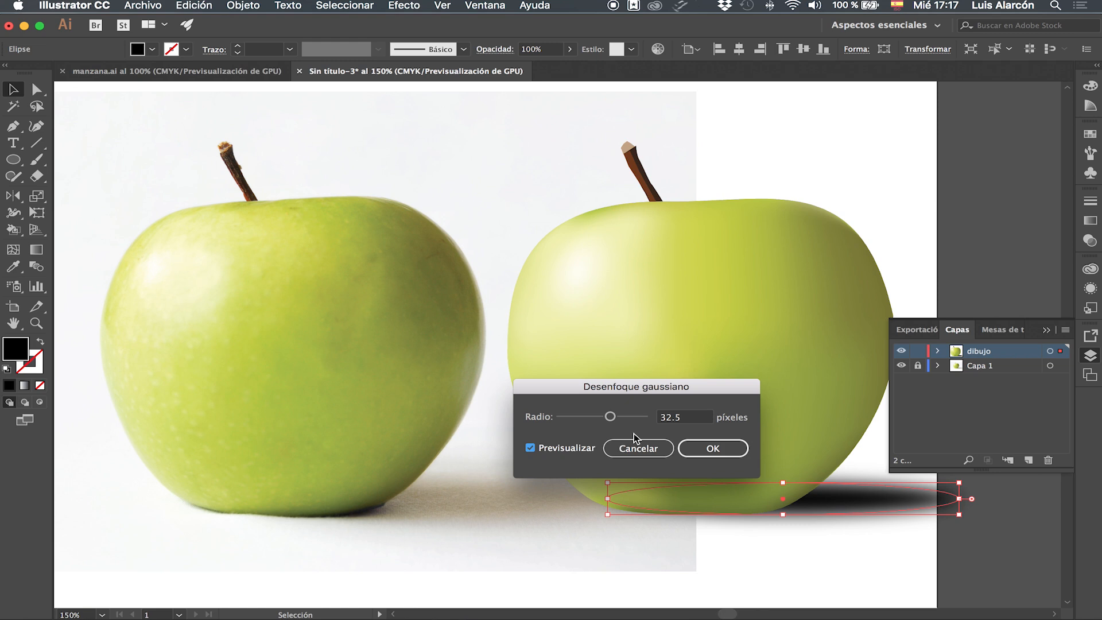
click(707, 449)
drag(783, 482, 784, 492)
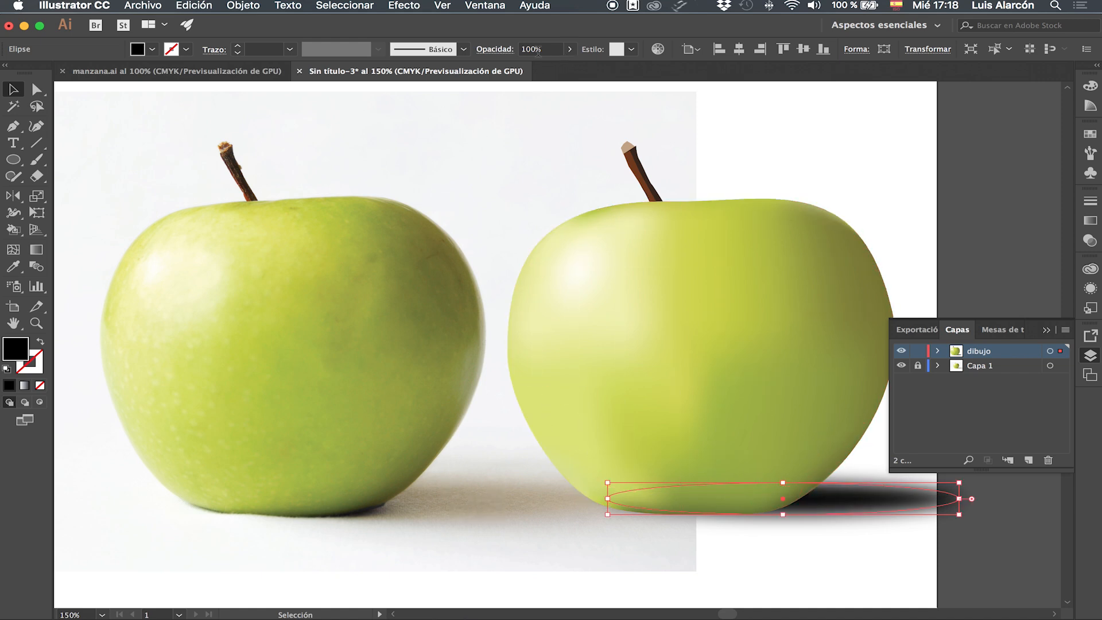
Set the blurred shadow's opacity to 70%.
drag(530, 46, 515, 50)
text(80)
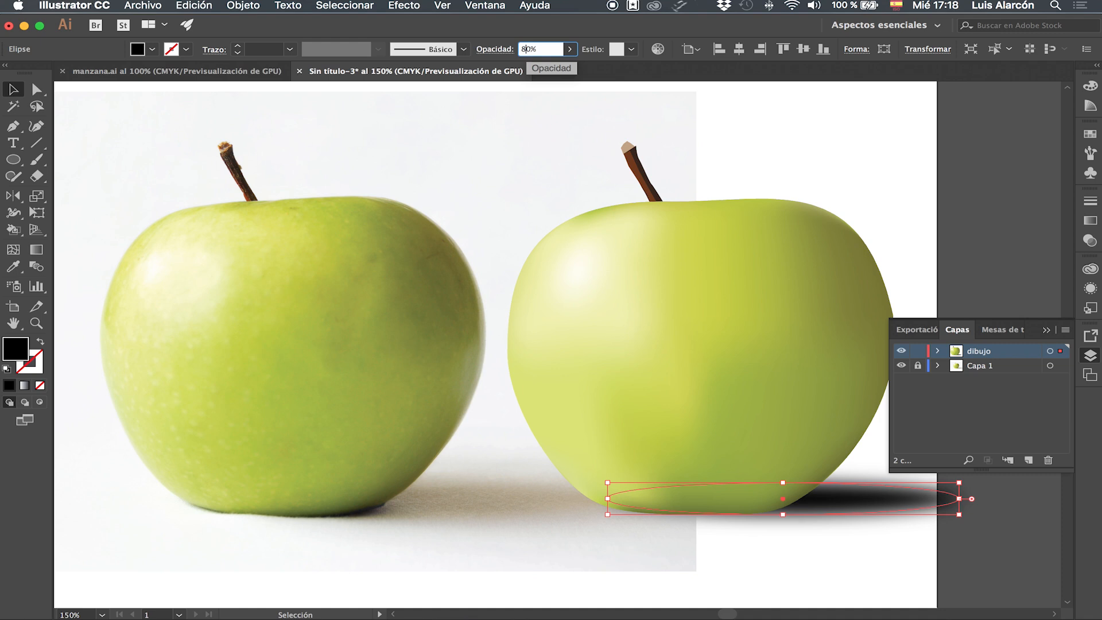
key(Return)
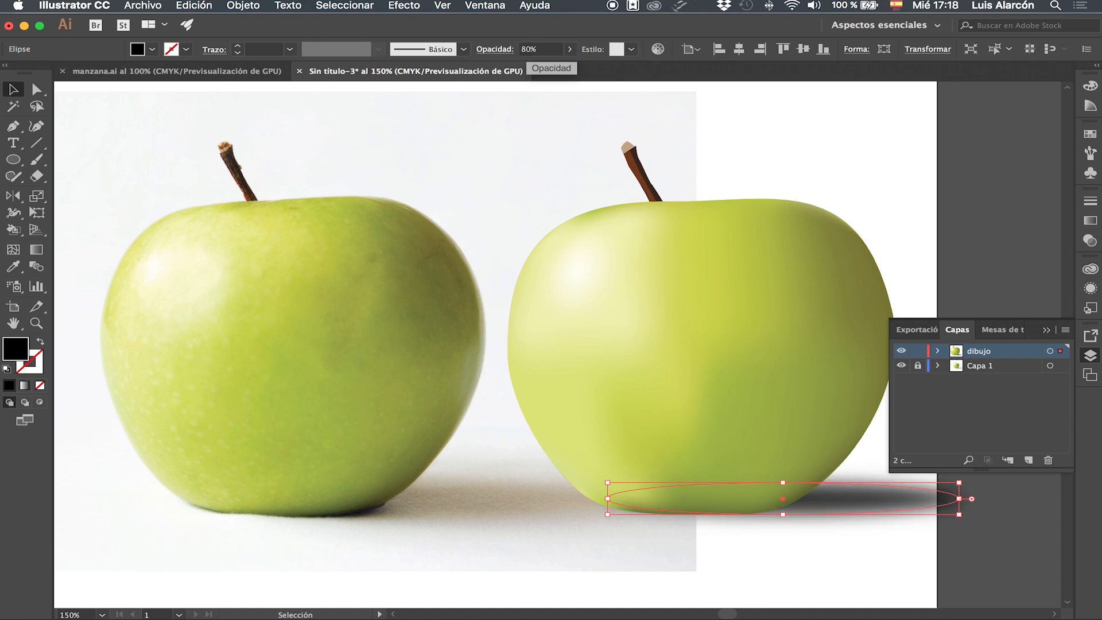
click(518, 49)
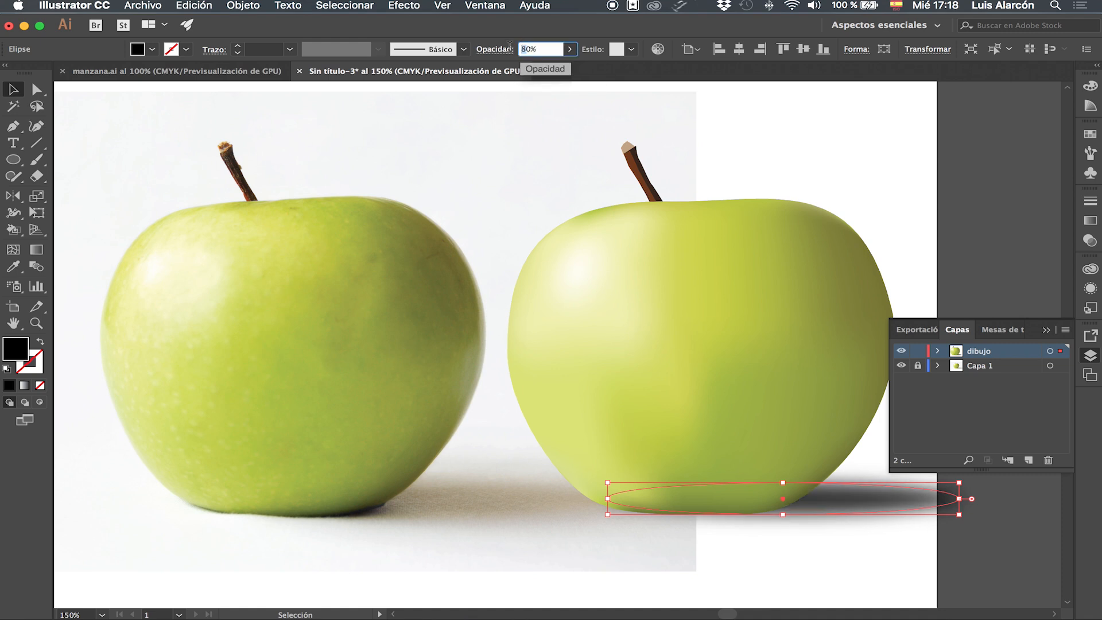
text(70)
key(Return)
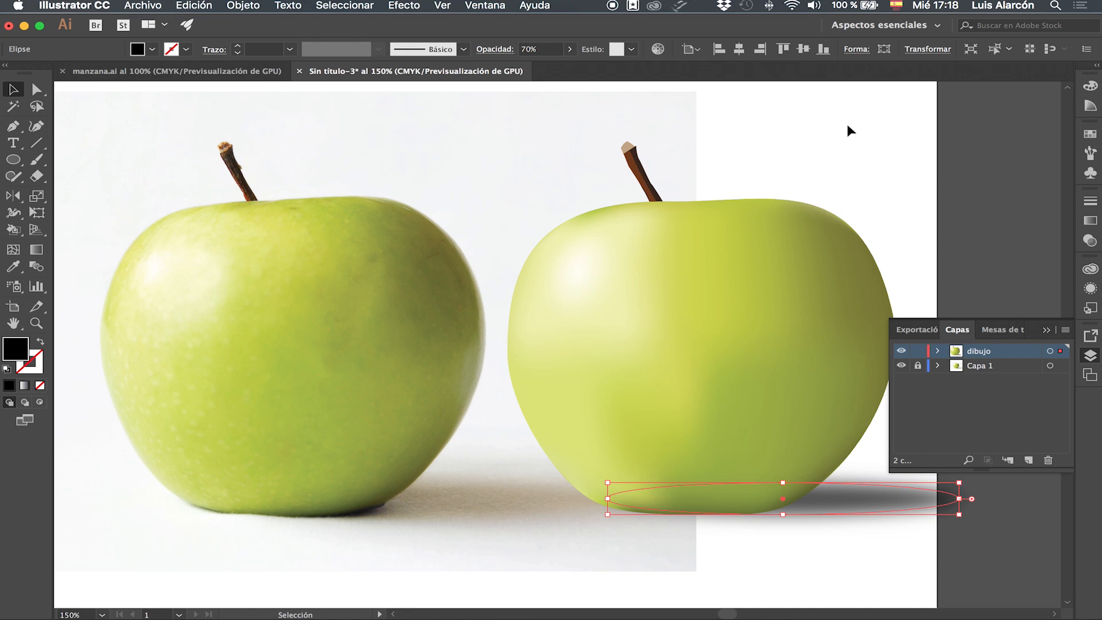
click(837, 556)
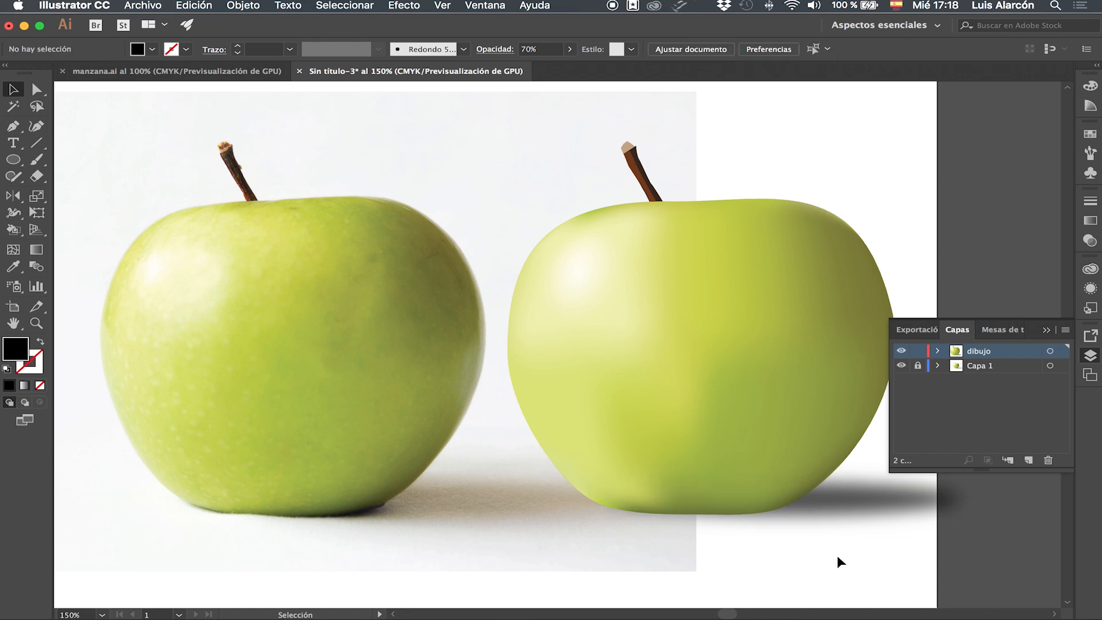
Draw a smaller black ellipse tucked directly under the vector apple's base as a contact shadow.
click(14, 160)
drag(677, 473, 806, 504)
key(v)
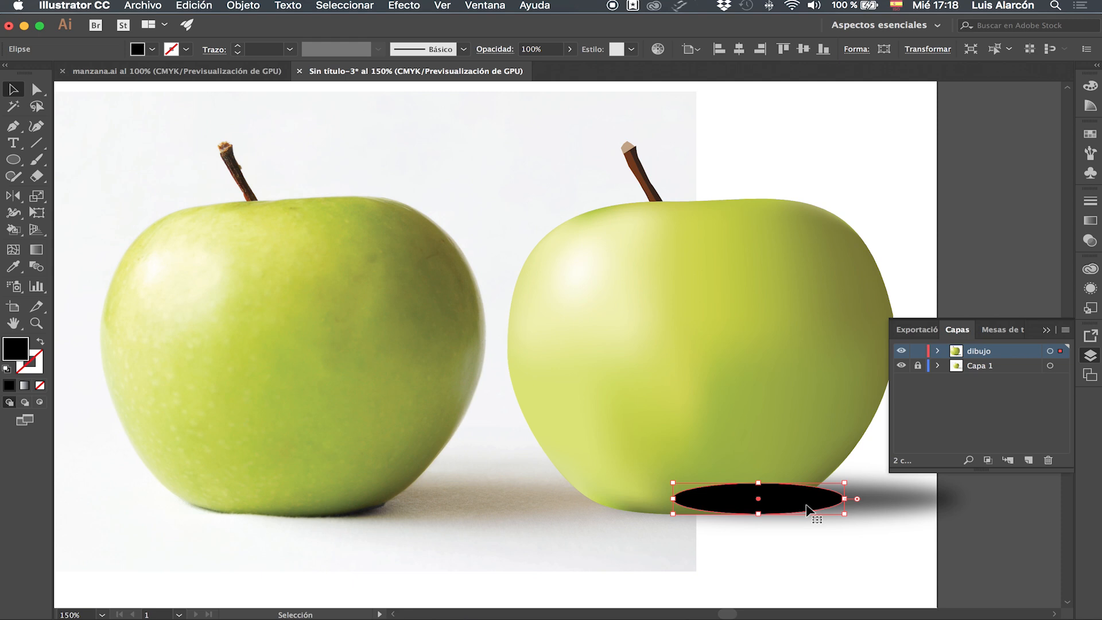
Apply a Gaussian Blur with a 32.5-pixel radius to the smaller shadow ellipse.
click(407, 5)
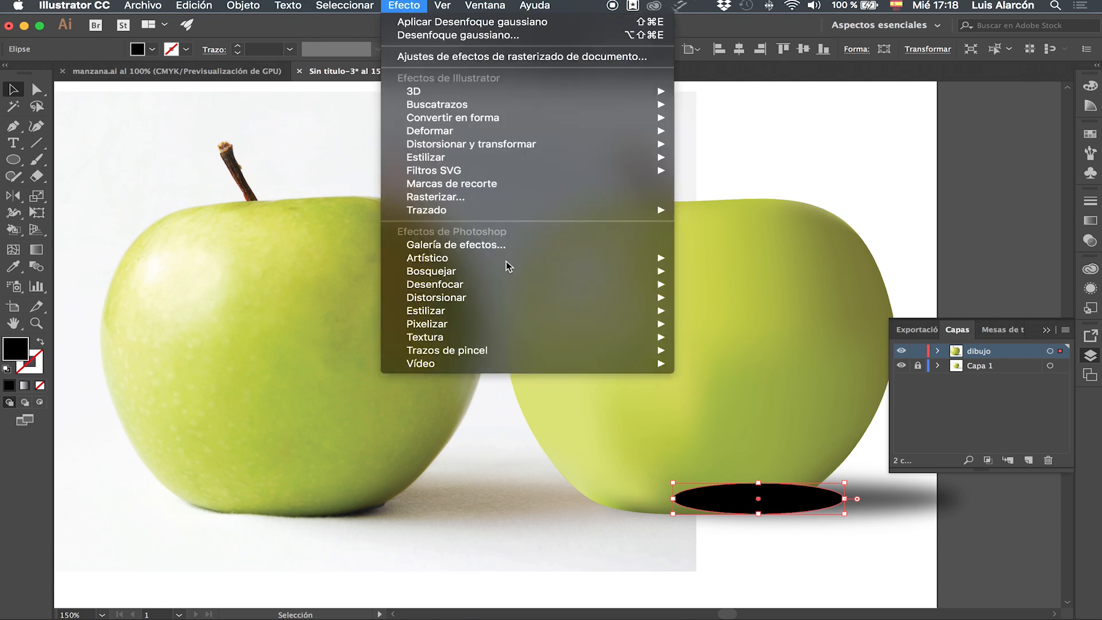
mouse_move(666, 285)
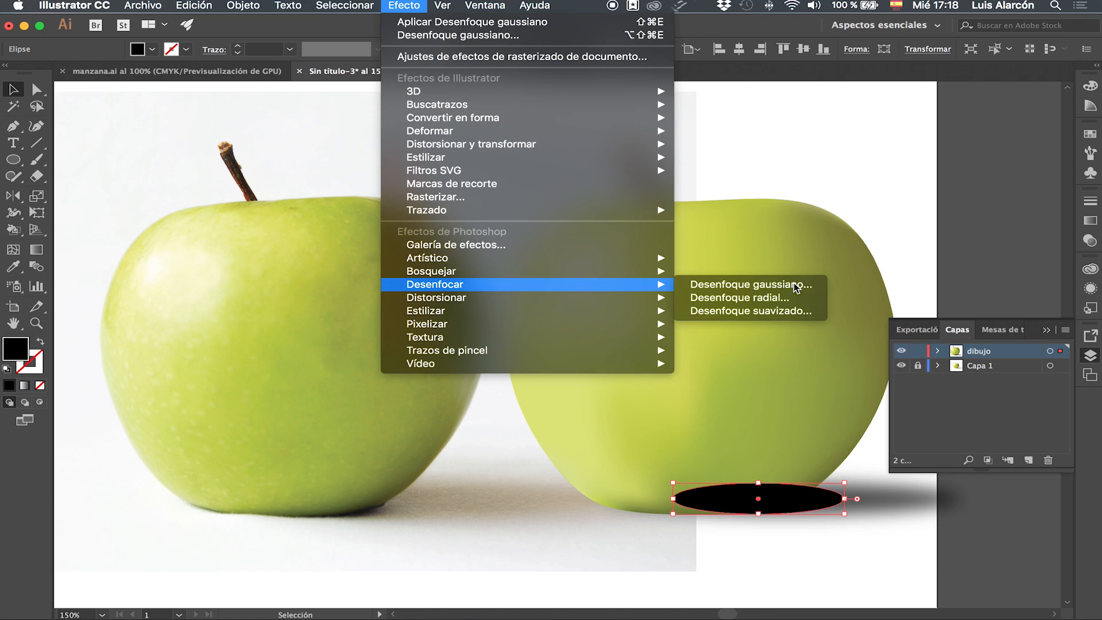
click(740, 285)
click(547, 448)
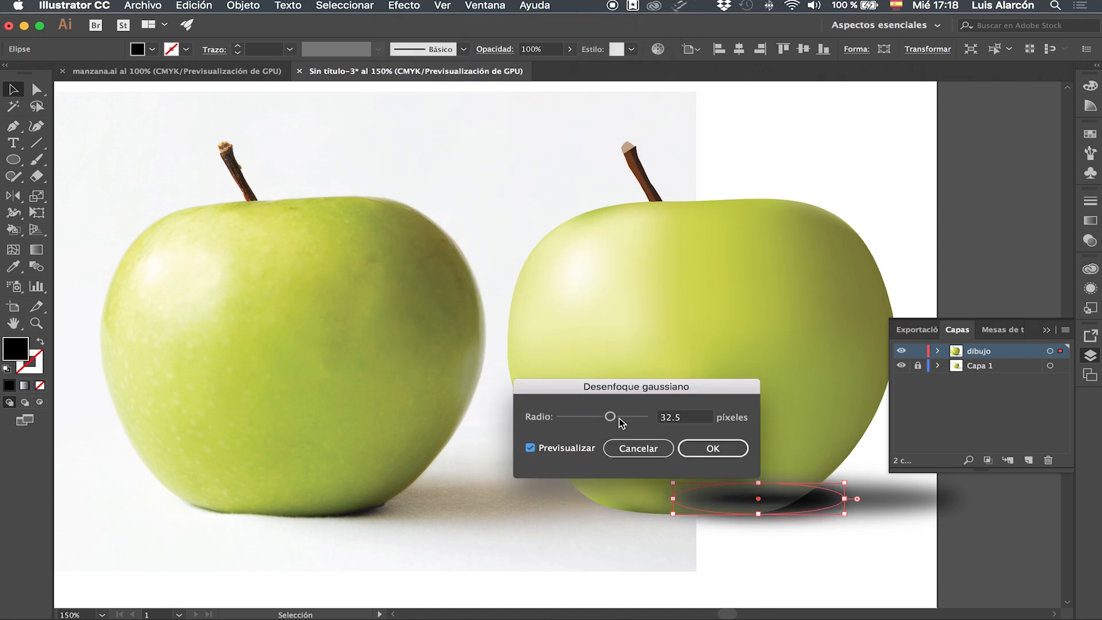
click(711, 448)
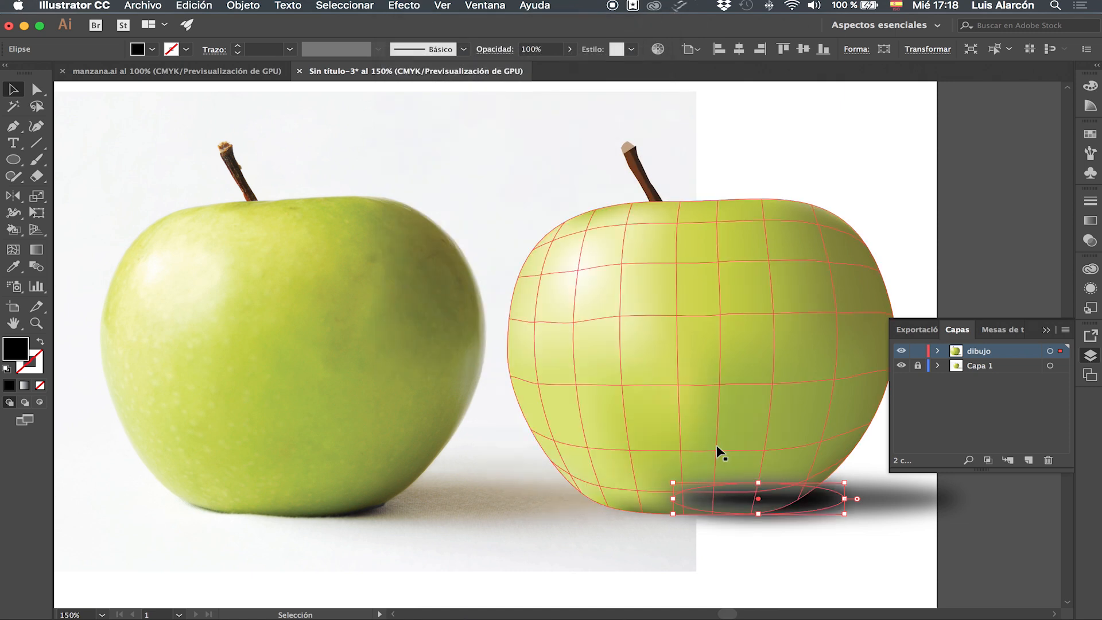
key(a)
key(v)
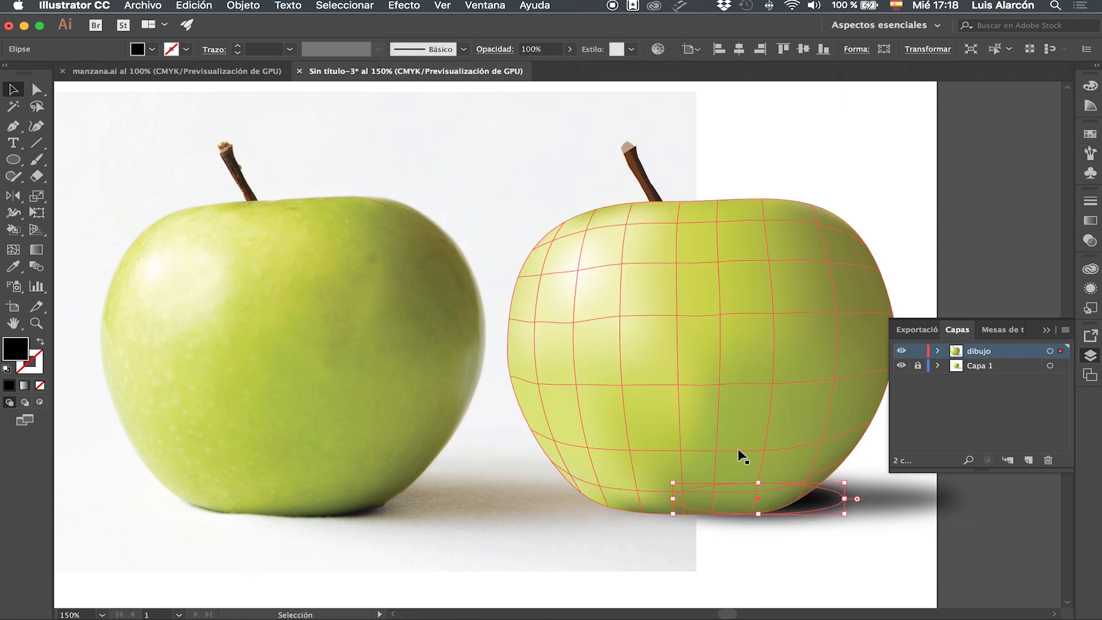
click(1015, 528)
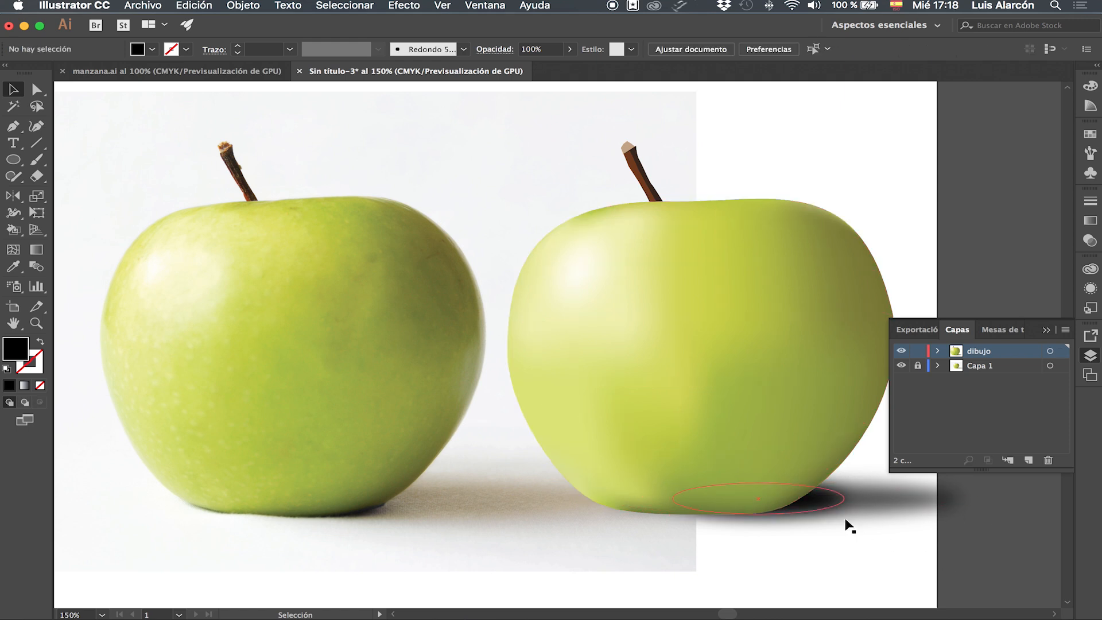
drag(819, 506, 795, 510)
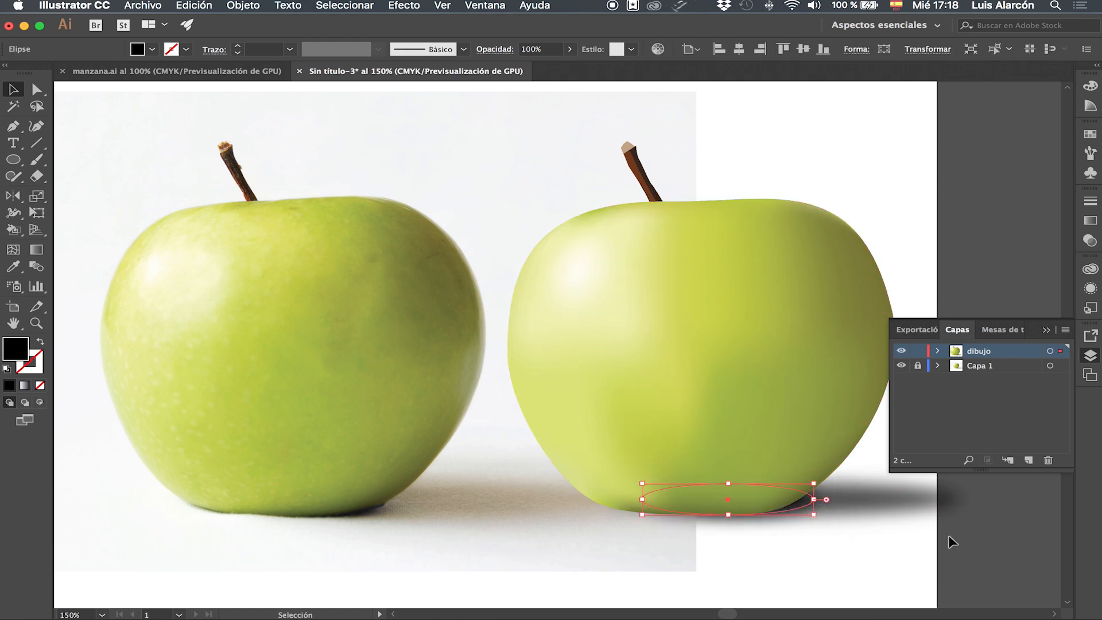
click(1011, 543)
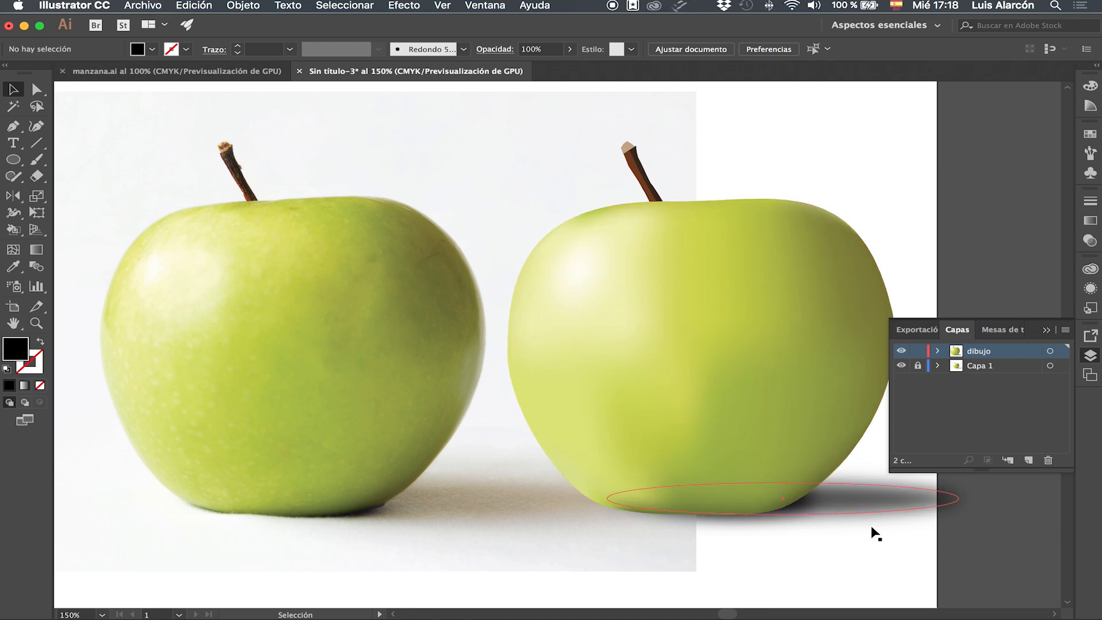
Hide Capa 1 so only the vector apple and its shadows show.
key(super+minus)
key(super+minus)
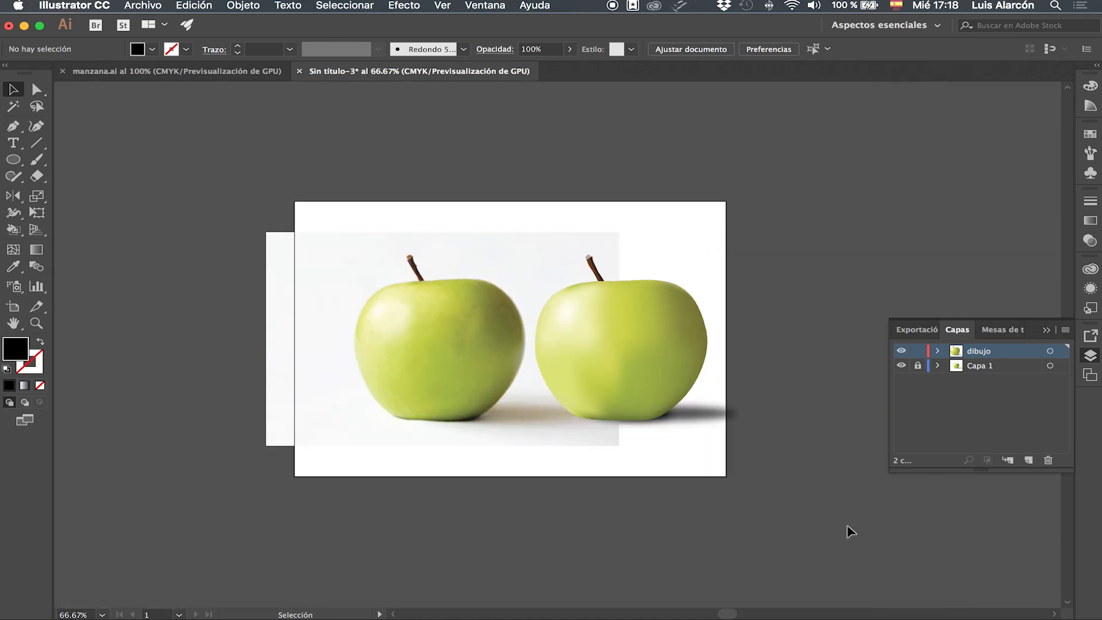
drag(678, 481, 641, 505)
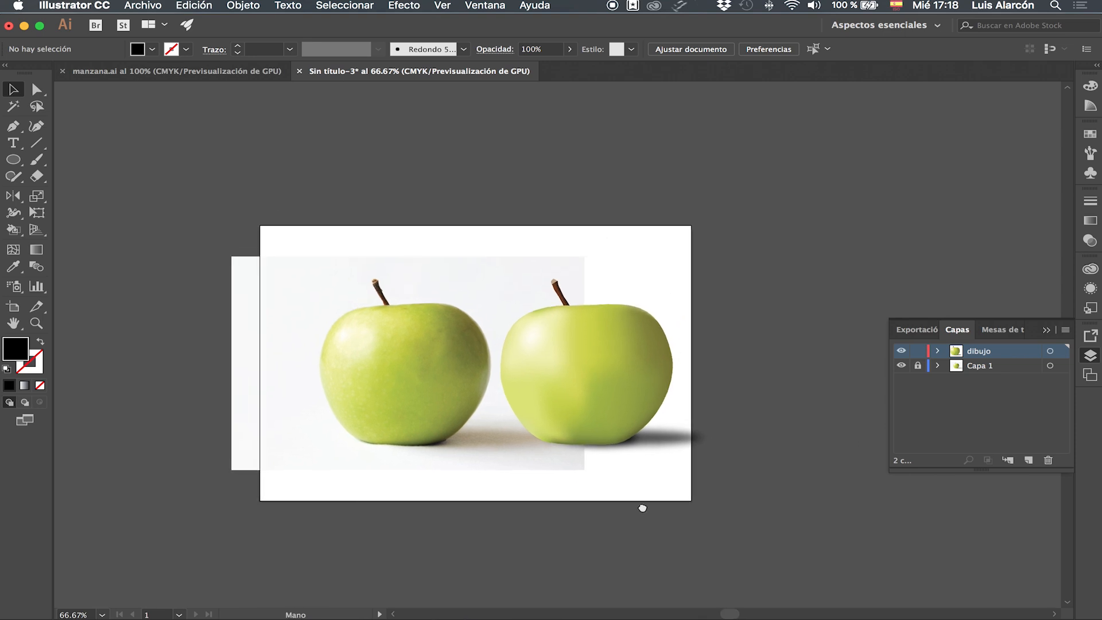
click(1089, 356)
click(1090, 356)
click(901, 367)
Select the vector apple, stem and shadows and move them to the centre of the artboard.
drag(573, 356, 791, 495)
drag(636, 377, 535, 370)
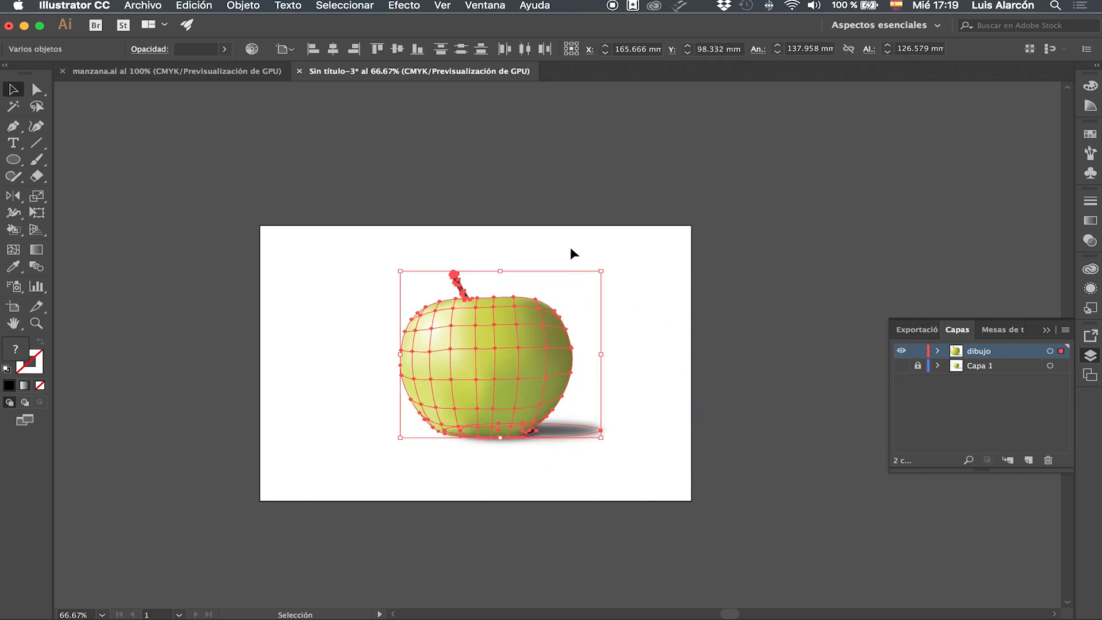
click(570, 242)
key(super+1)
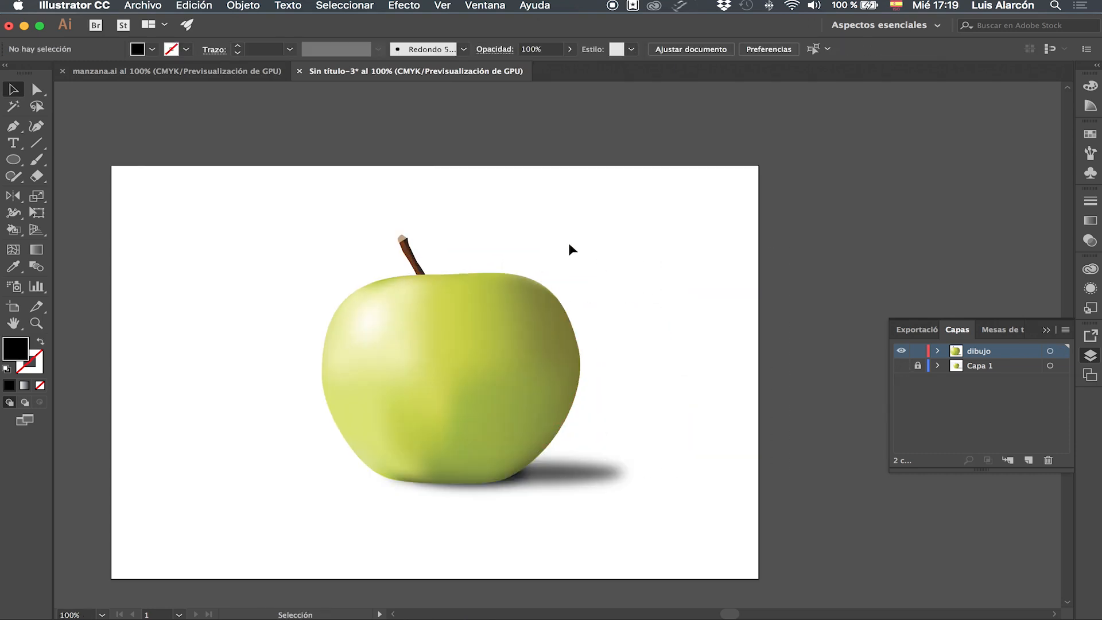